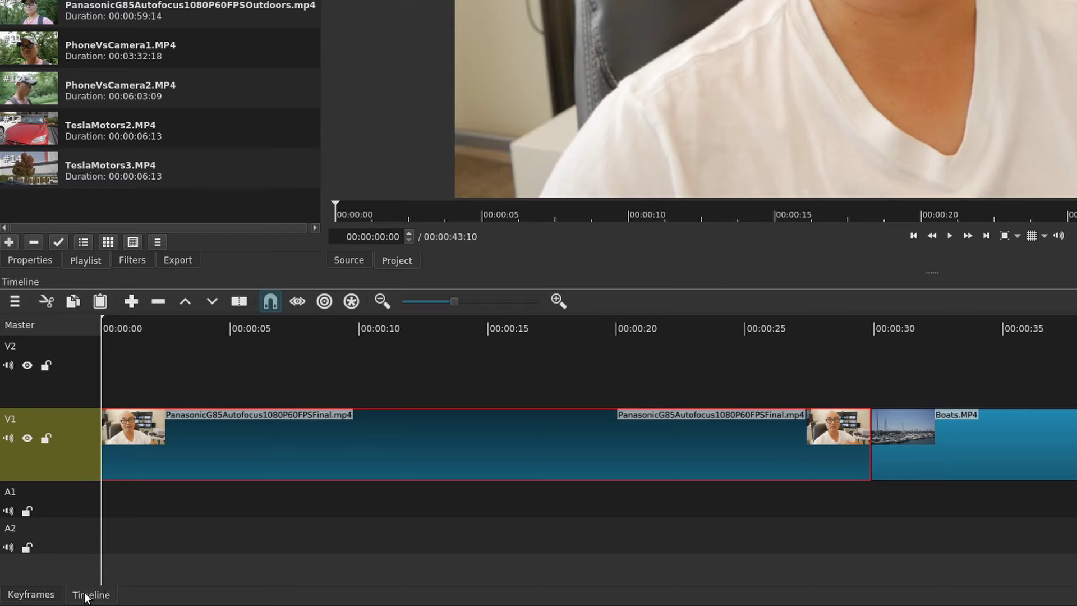
click(28, 595)
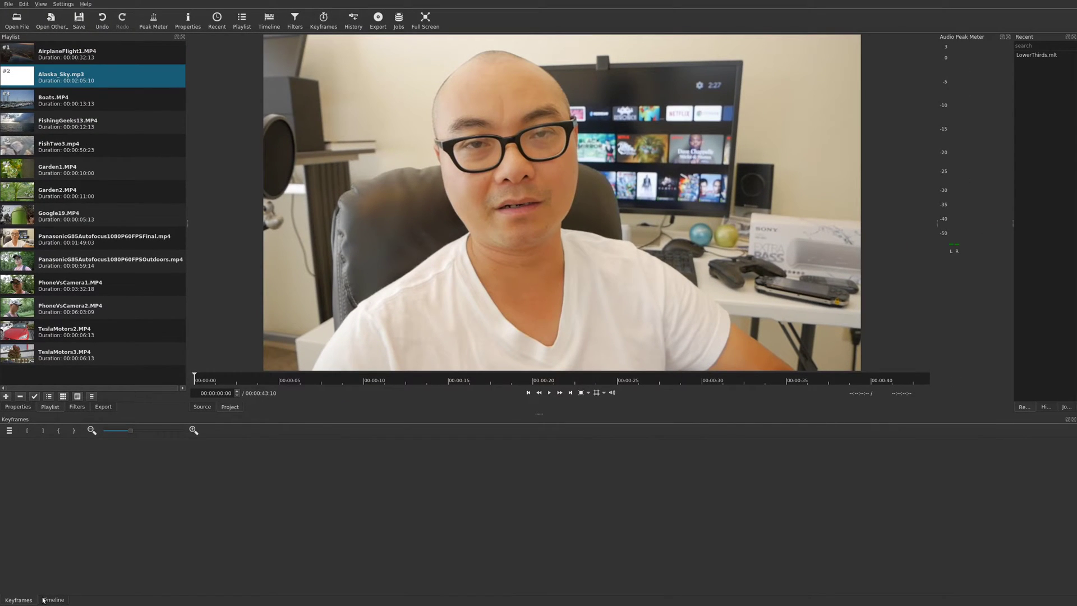
click(69, 597)
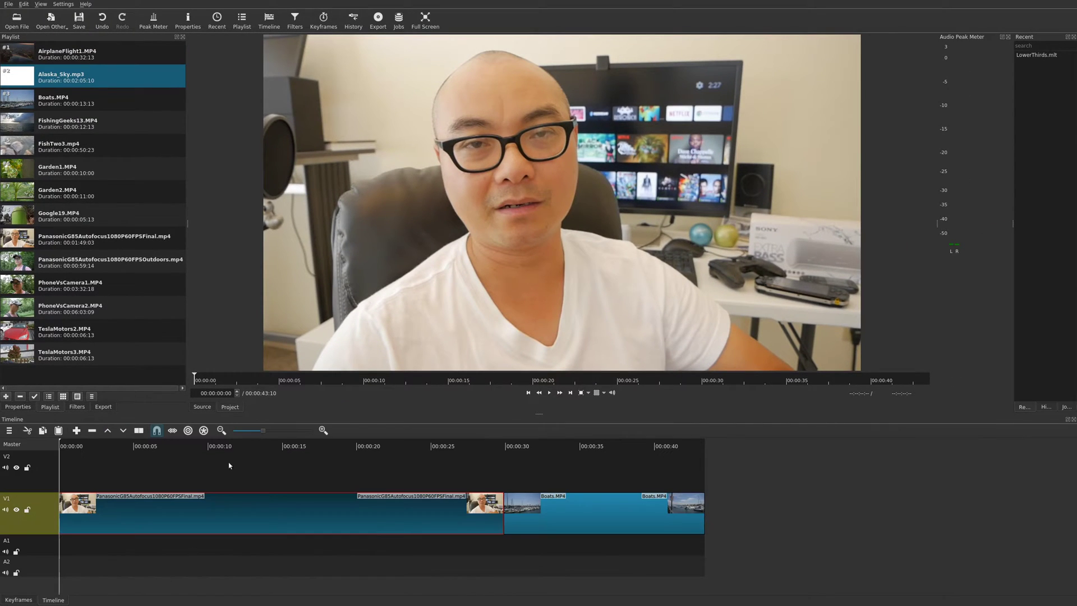
click(319, 20)
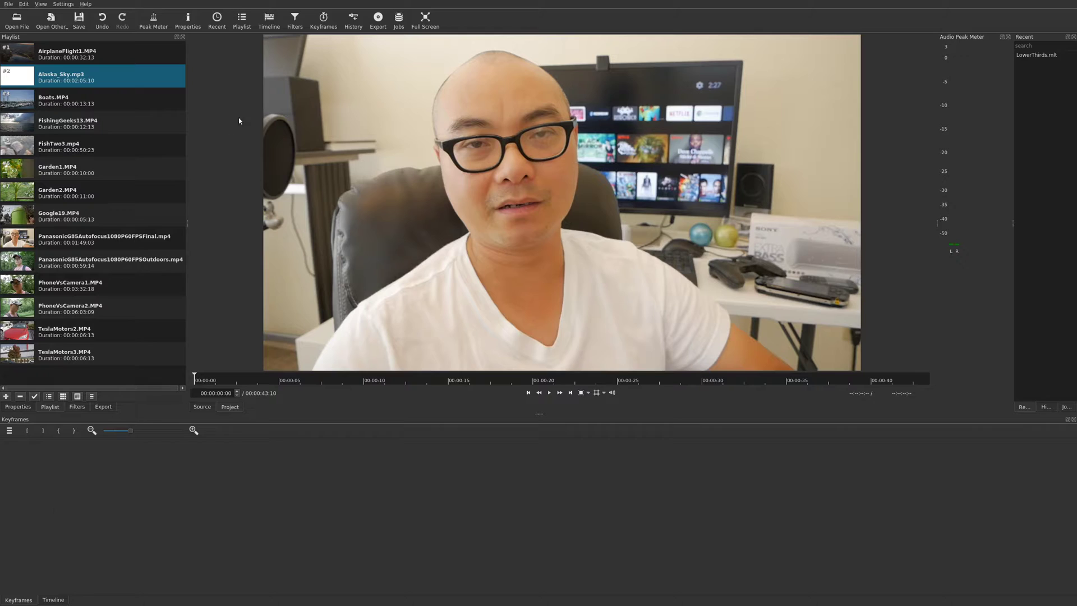
click(269, 20)
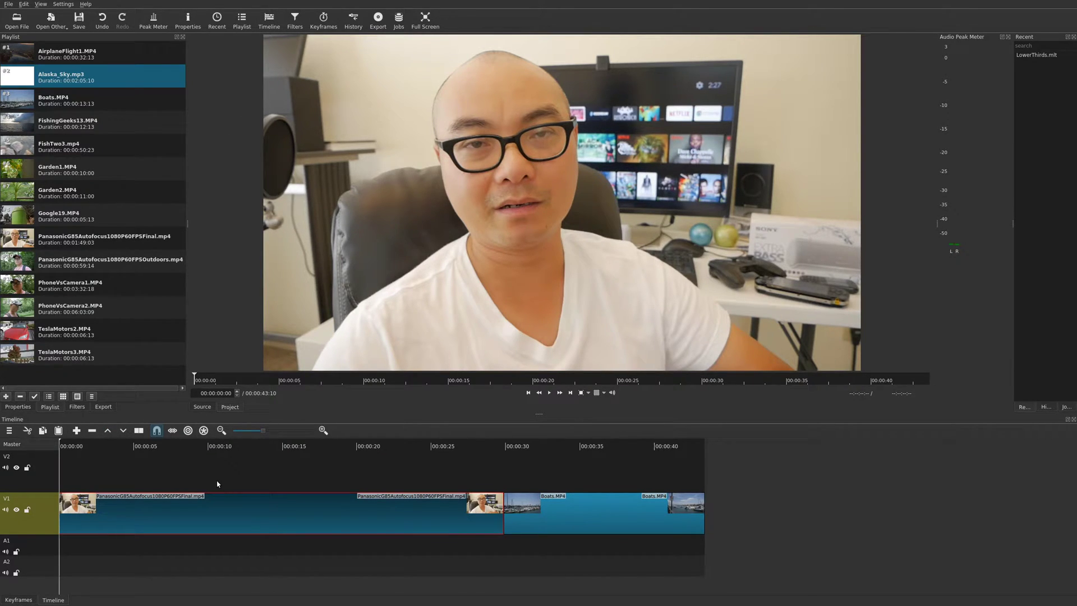
click(570, 513)
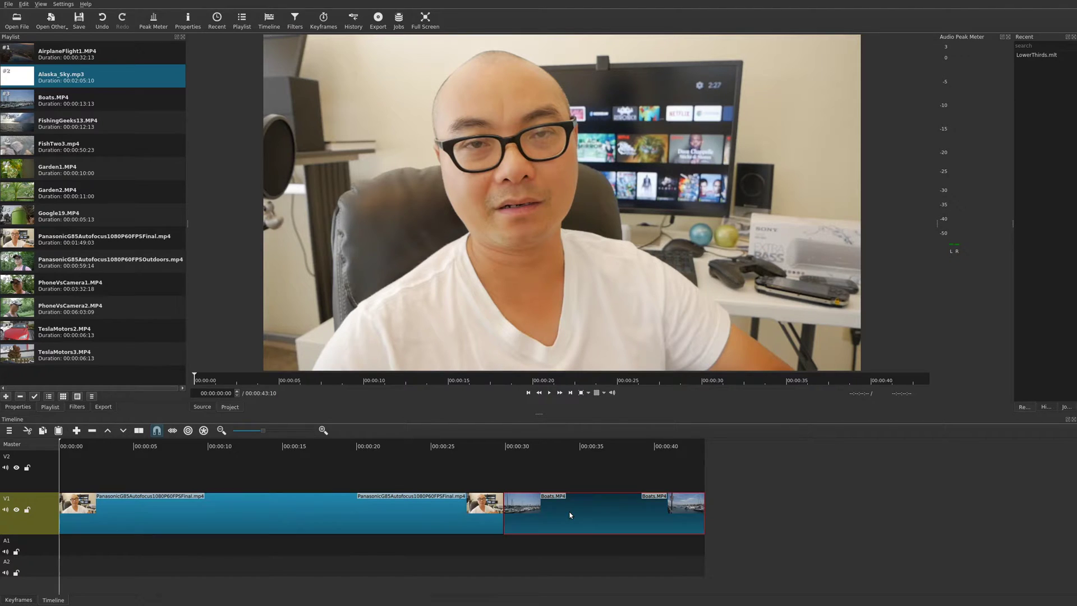
- Add a Text: Simple filter to the PanasonicG85Autofocus1080P60FPSFinal.mp4 clip on track V1
click(327, 523)
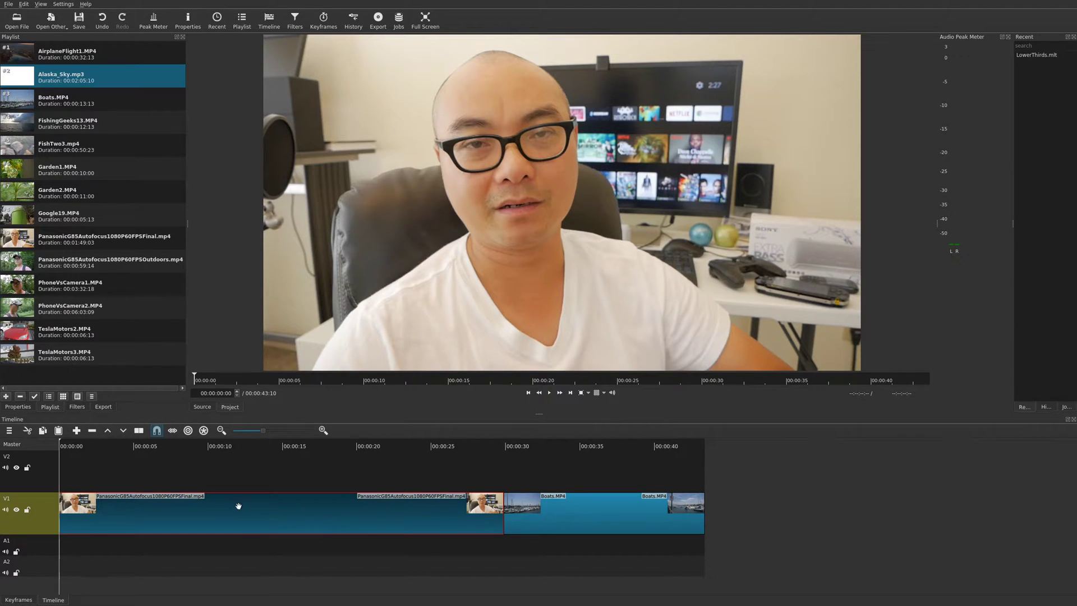
click(77, 407)
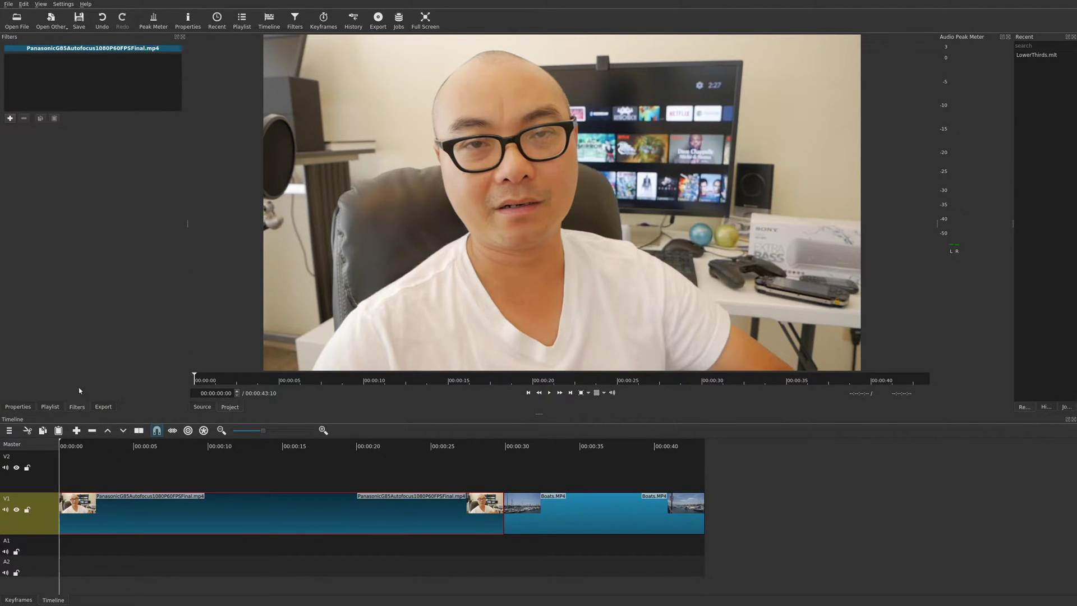
click(10, 118)
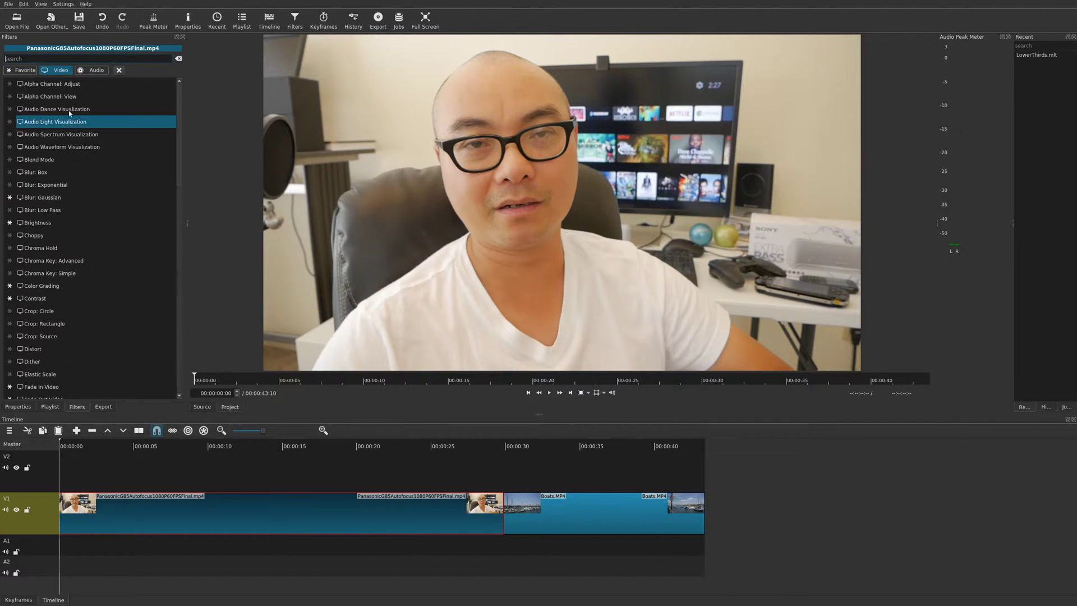
text(text)
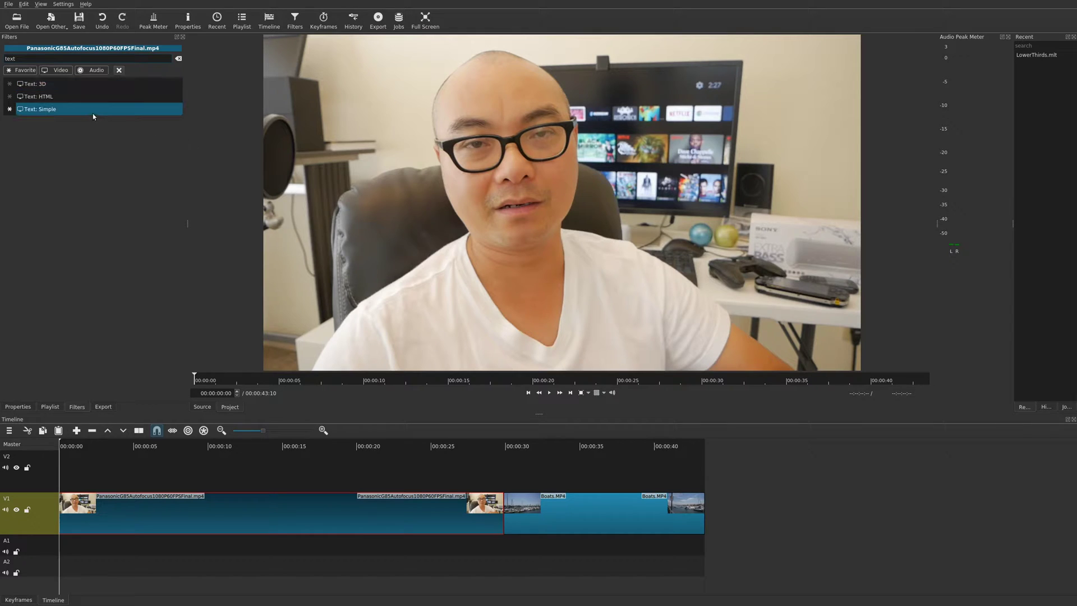
click(92, 113)
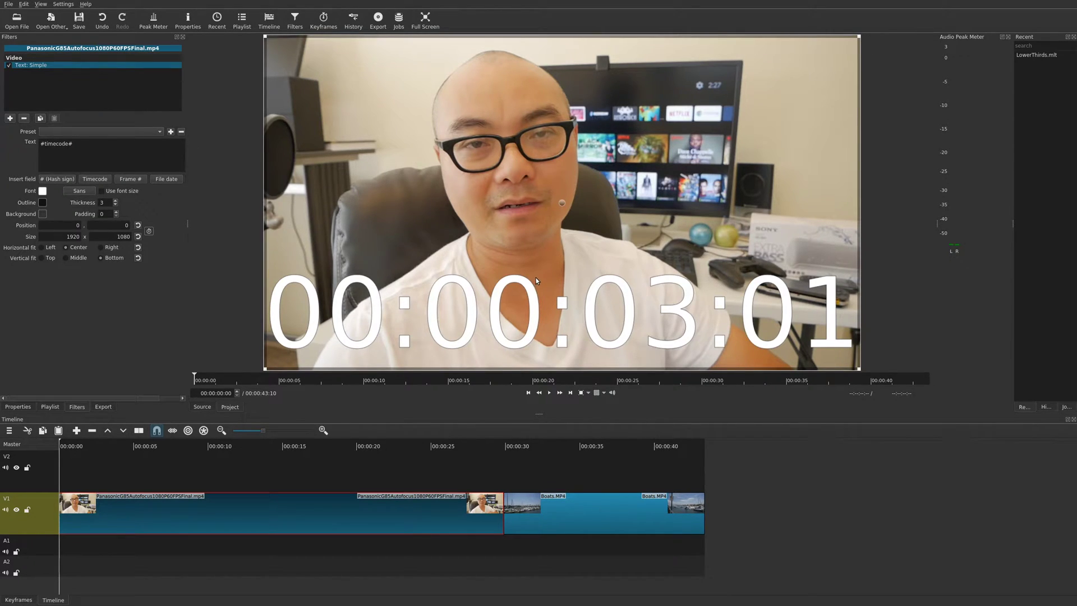
- Show the text filter's keyframes and replace the timecode placeholder with the text "Welcome Geeks"
click(25, 600)
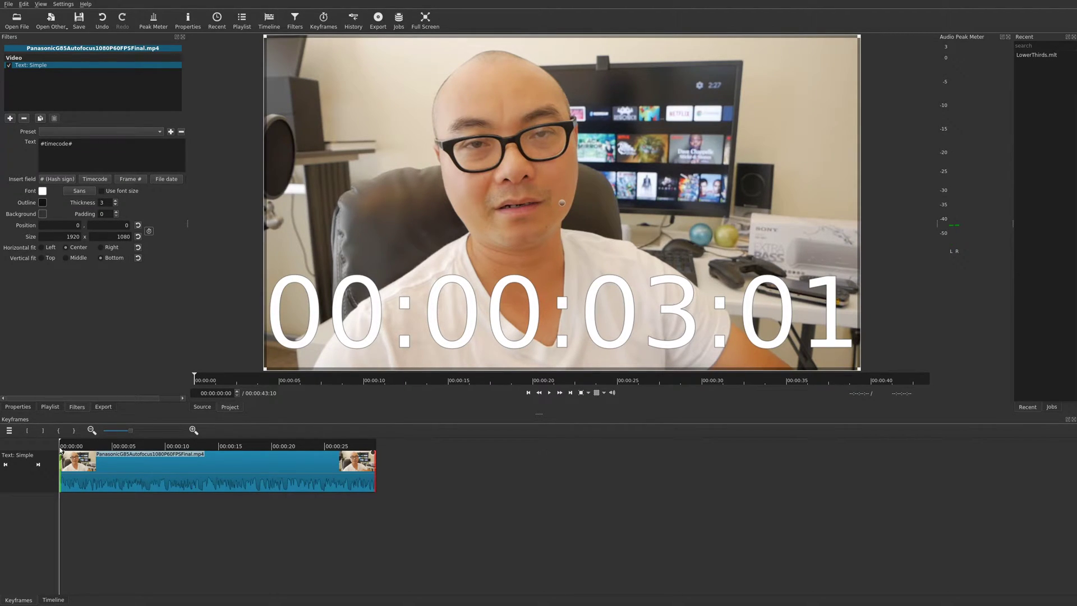
triple_click(65, 147)
text(Welcome)
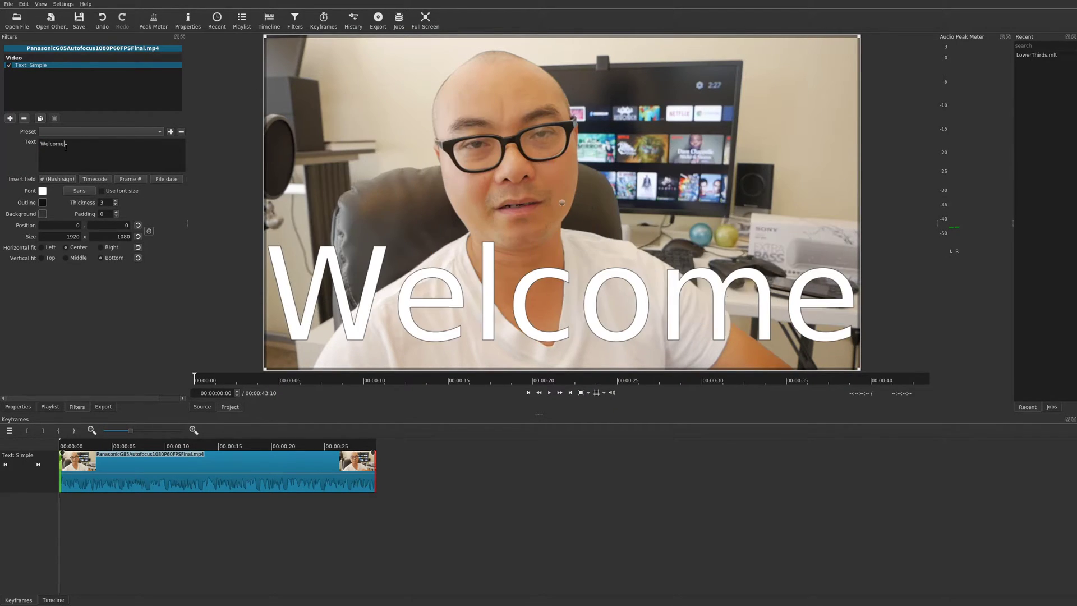
text( Geeks)
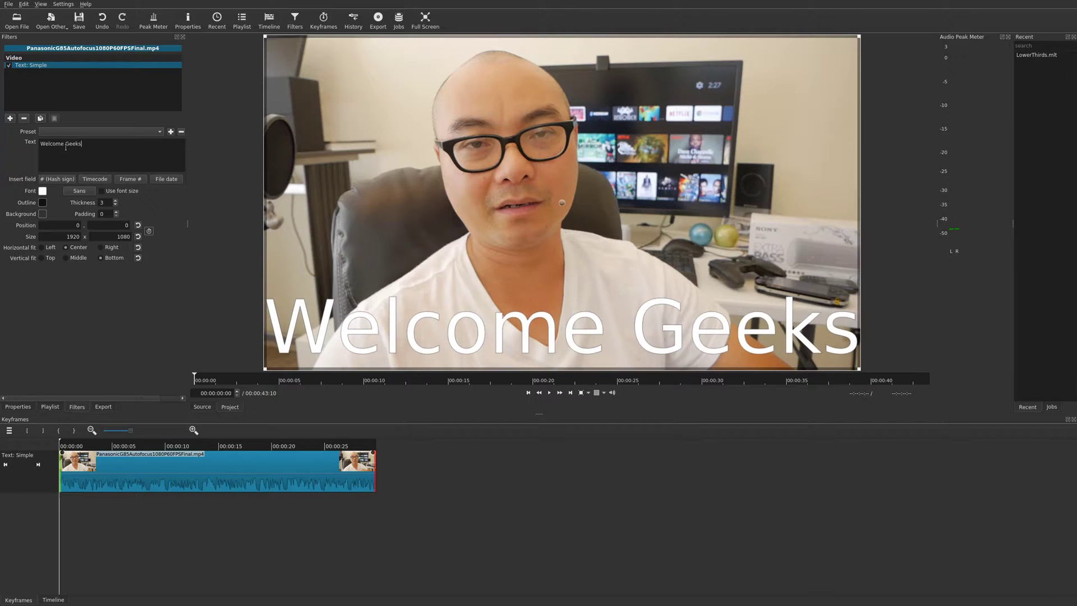
- Change the title's font to SEGA LOGO FONT
click(75, 192)
scroll(483, 285, down, 2)
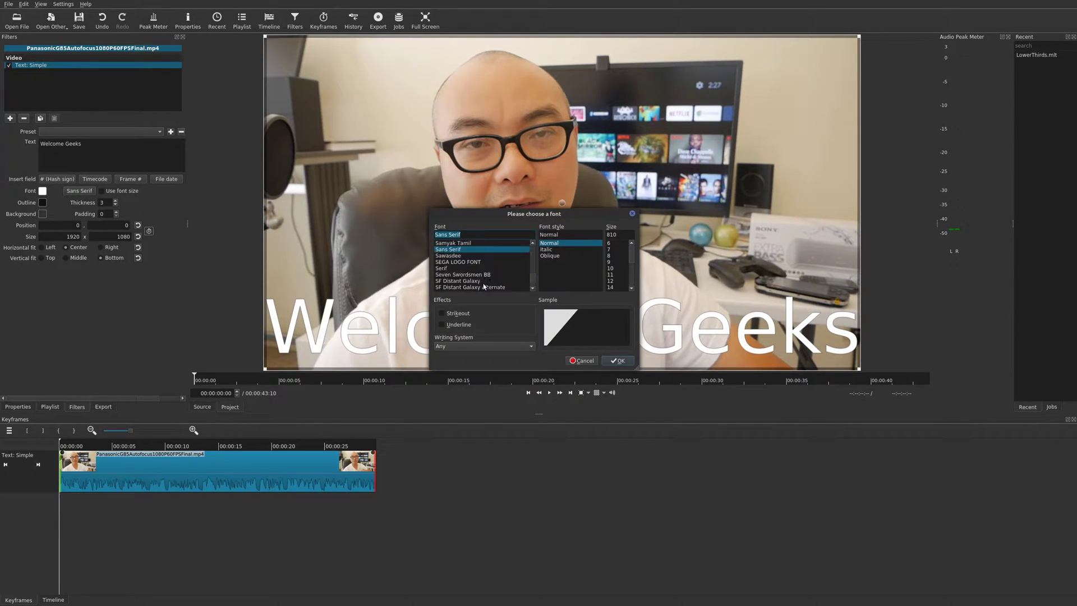
click(464, 263)
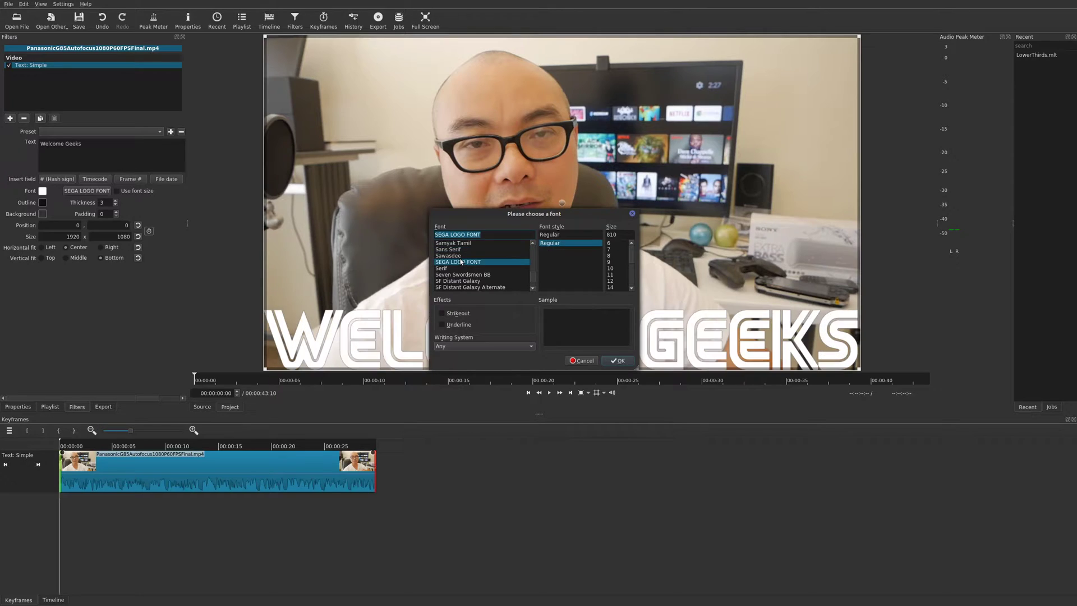
click(619, 361)
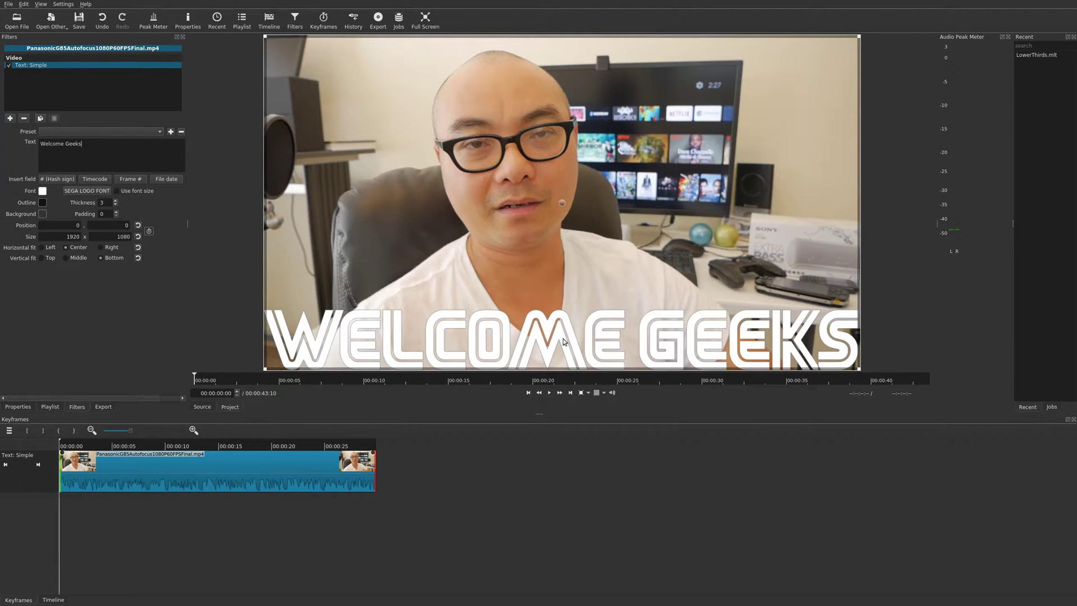
- Set the title's font color to red
click(43, 191)
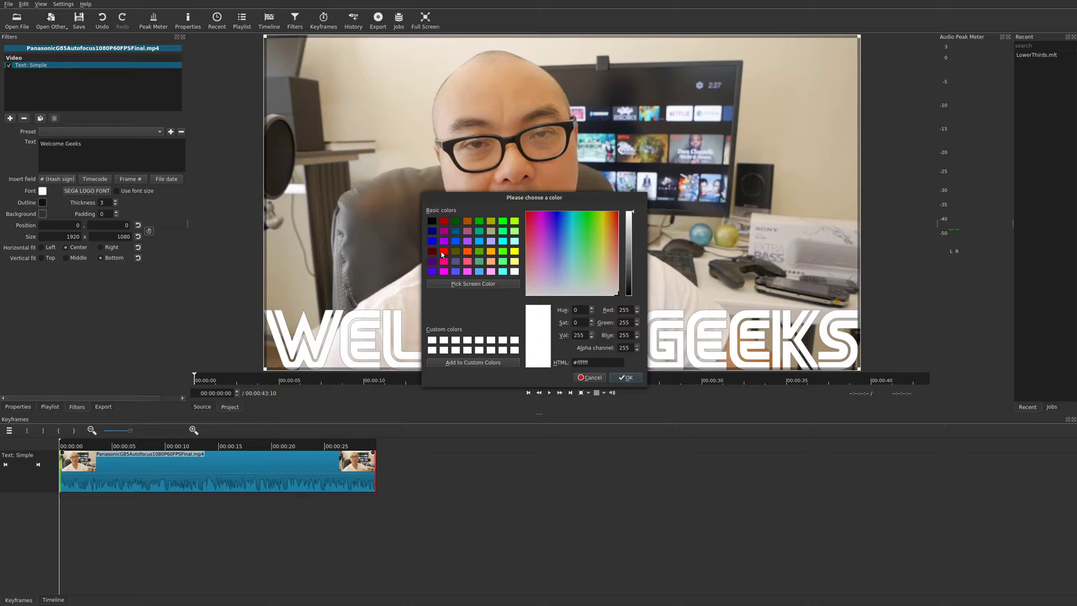
click(442, 253)
click(623, 377)
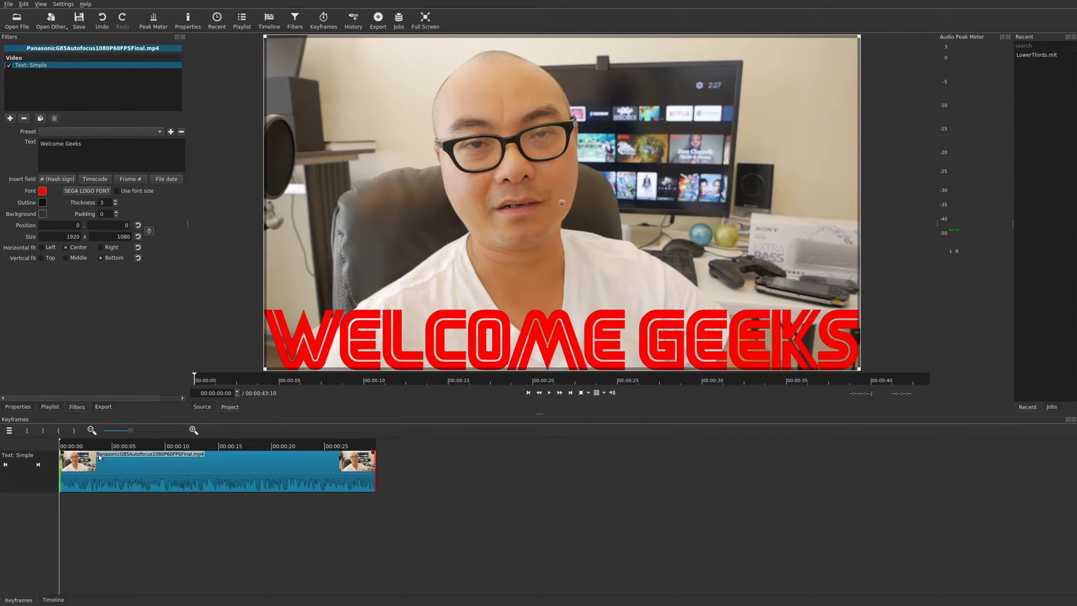
- Play parts of the first clip in the keyframes and timeline views to check how long the title shows
key(space)
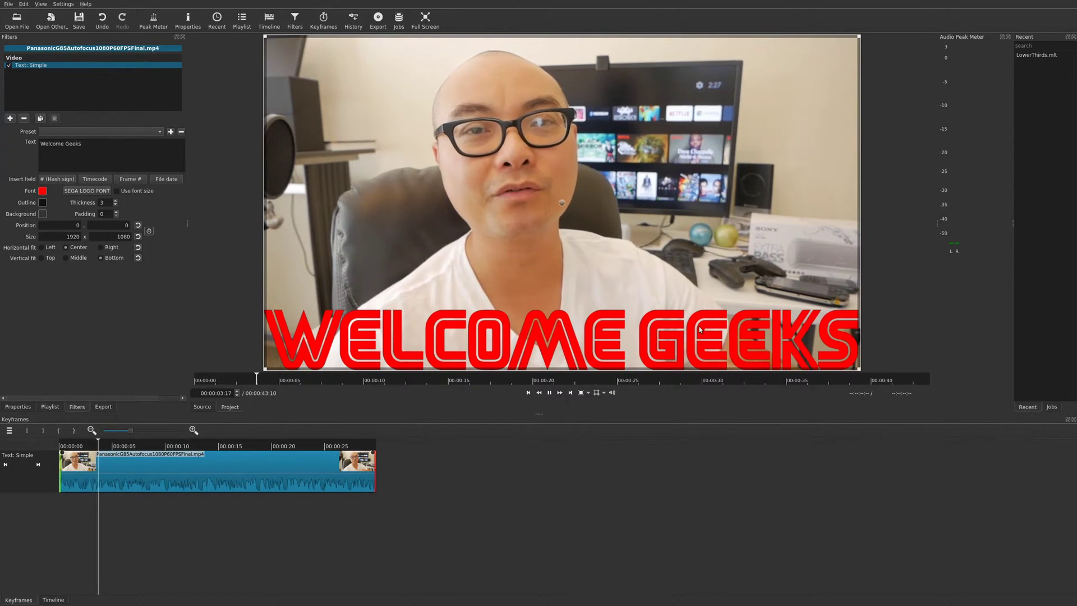
key(space)
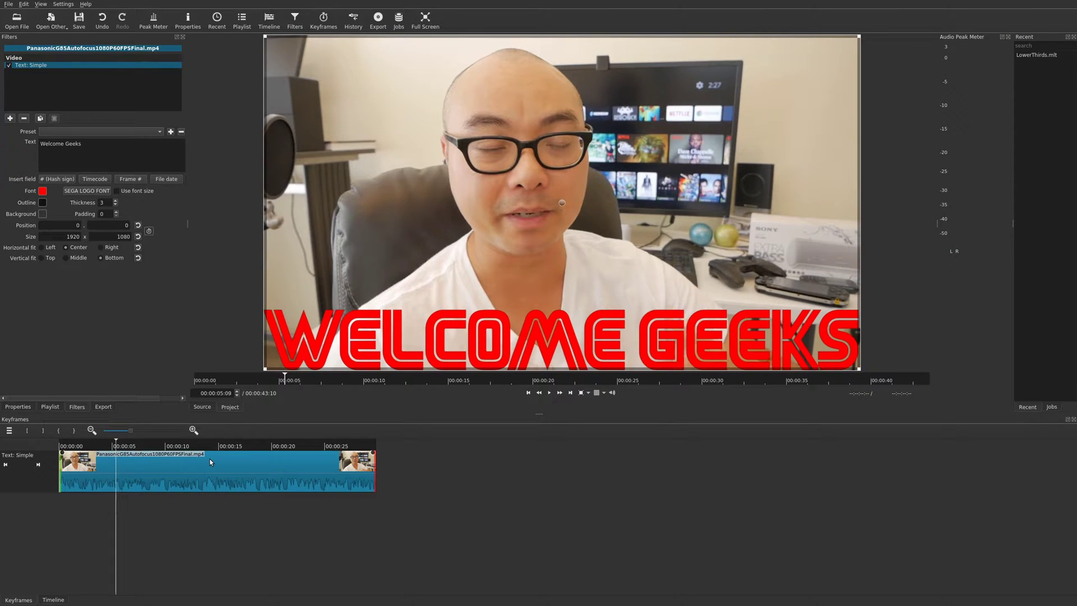
click(51, 599)
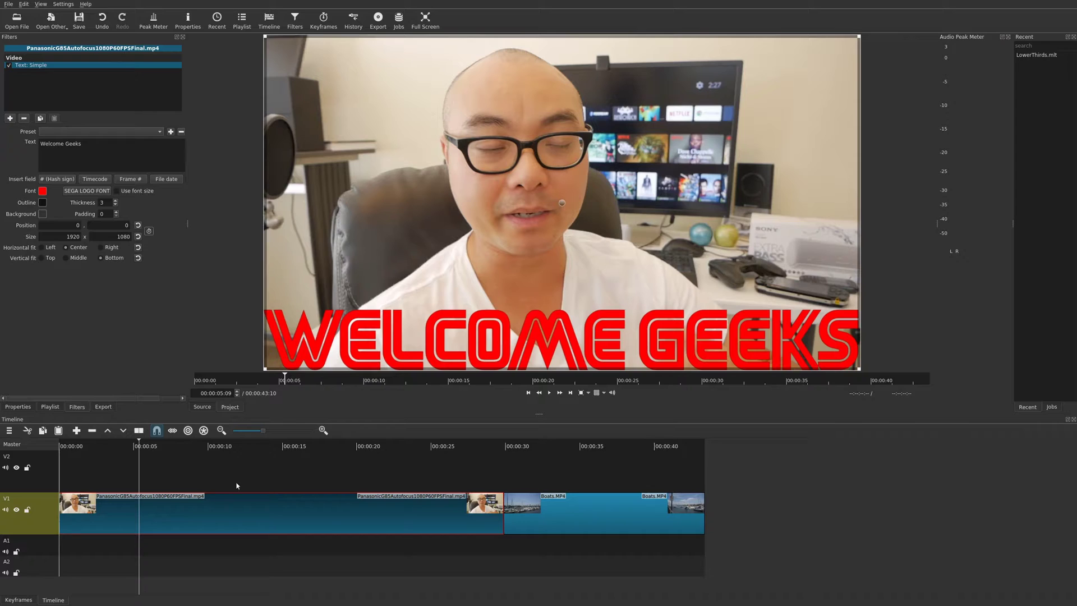
click(400, 447)
key(space)
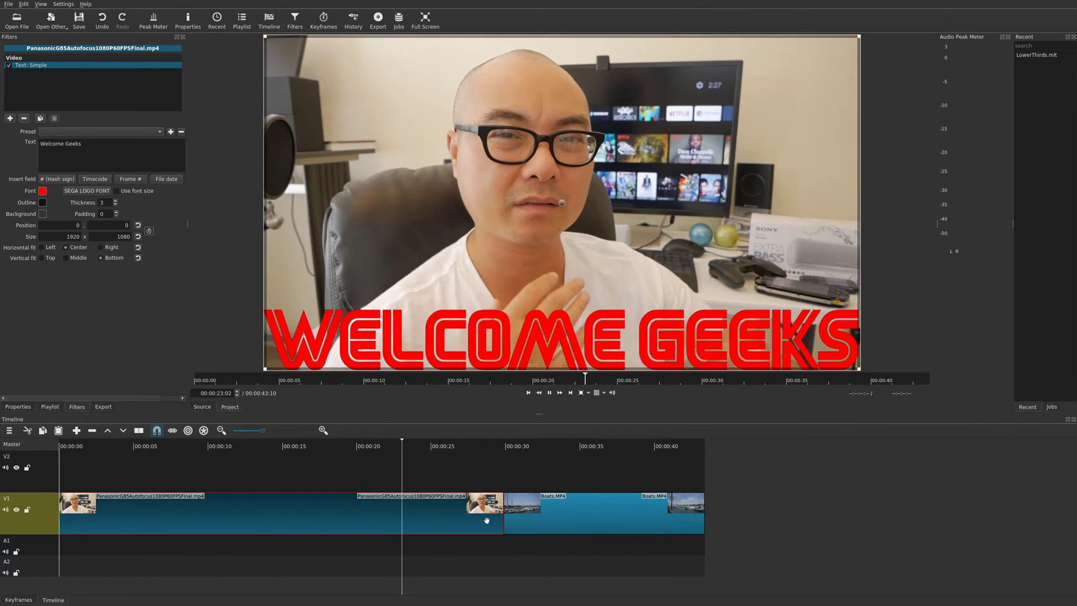
key(space)
click(100, 449)
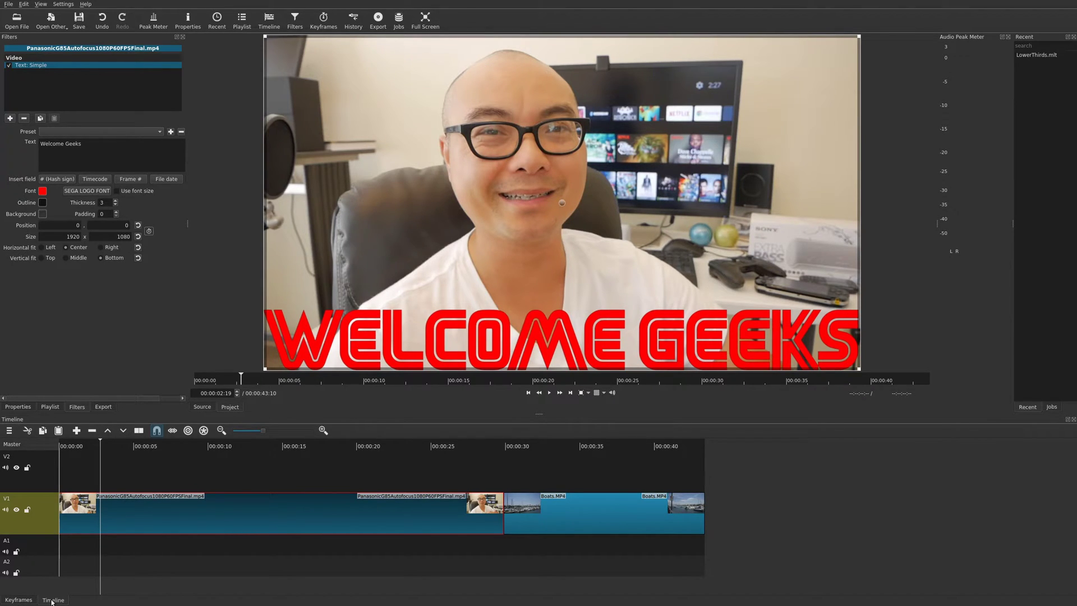
- Dock the Keyframes panel beside the Timeline, and return it to the shared tabbed area
click(19, 600)
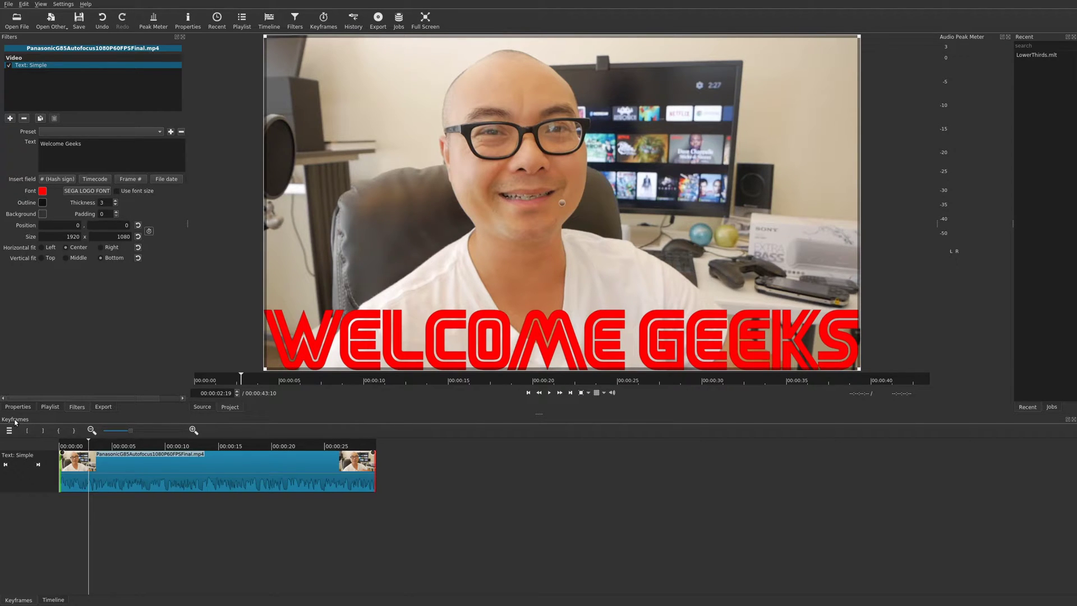
drag(15, 423, 412, 466)
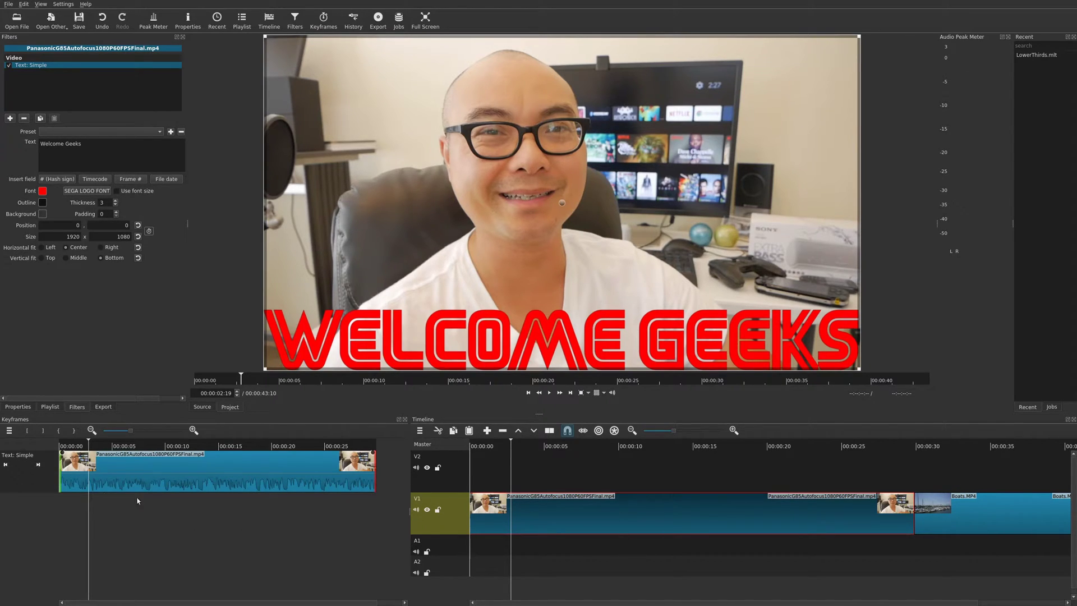
drag(11, 424, 312, 451)
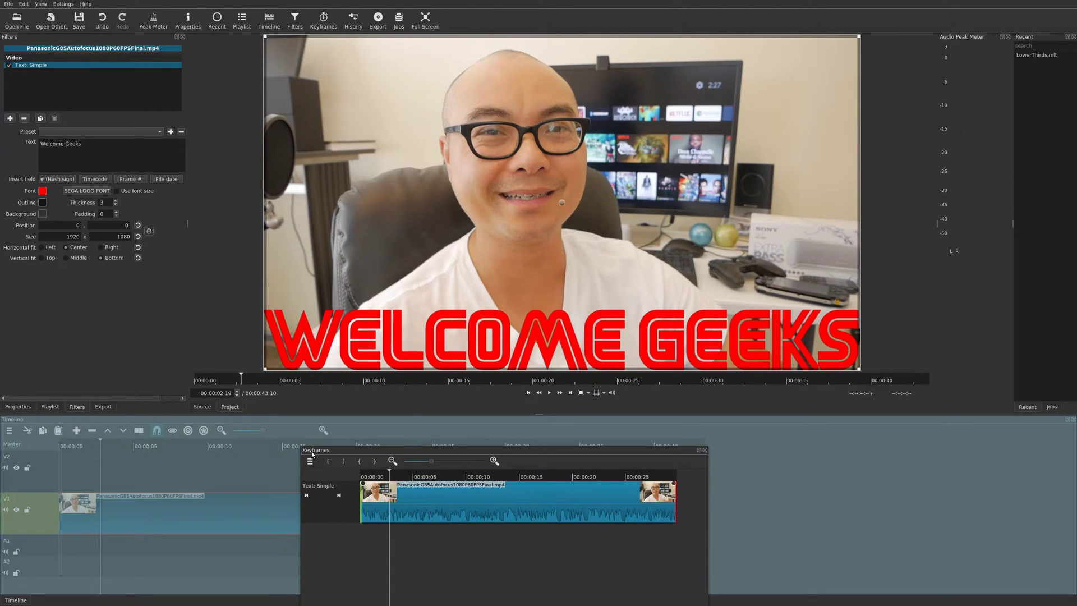
double_click(311, 451)
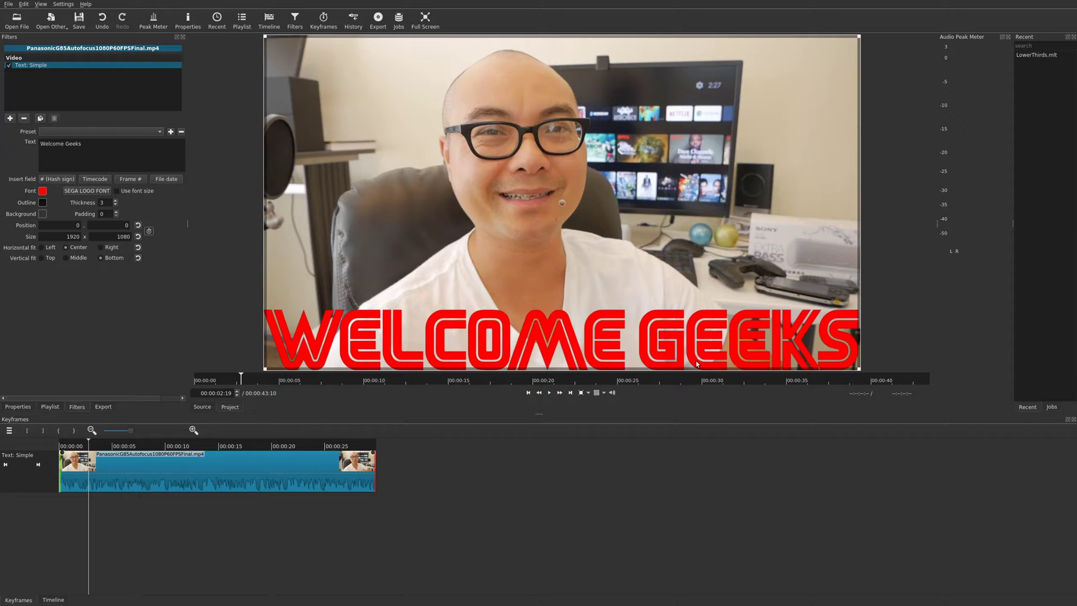
- Trim the text filter in the keyframes view to start at about 1 second and end at about 13.5 seconds
click(188, 444)
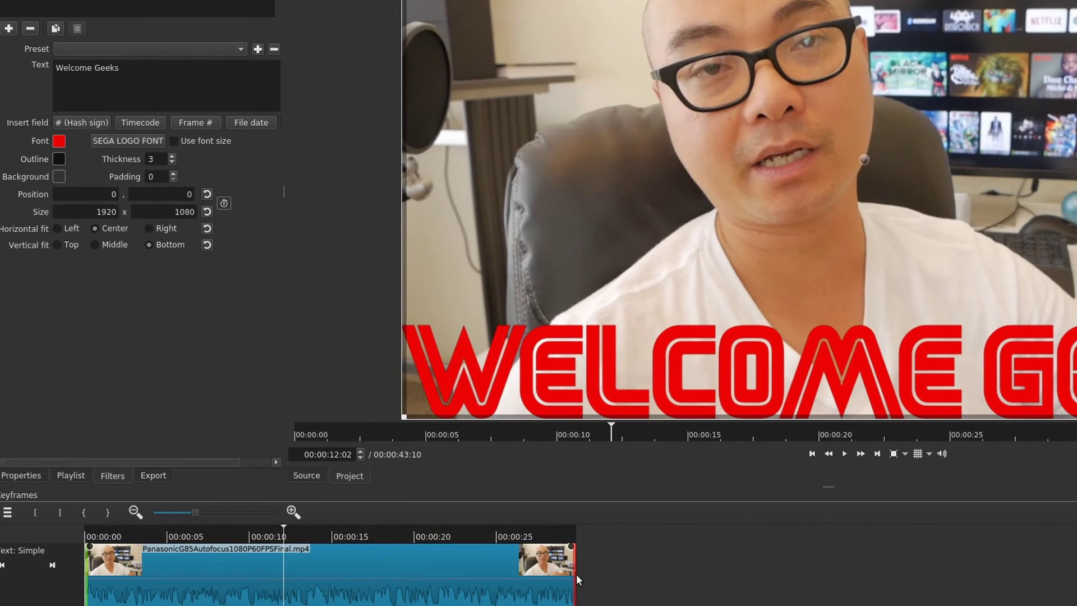
drag(574, 575, 301, 570)
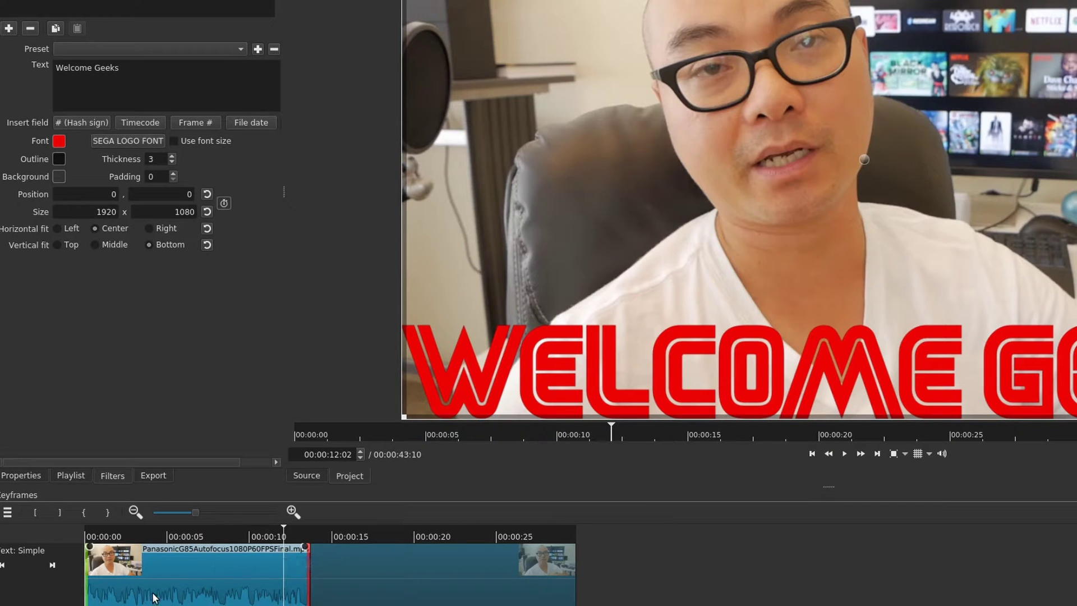
drag(84, 566, 104, 567)
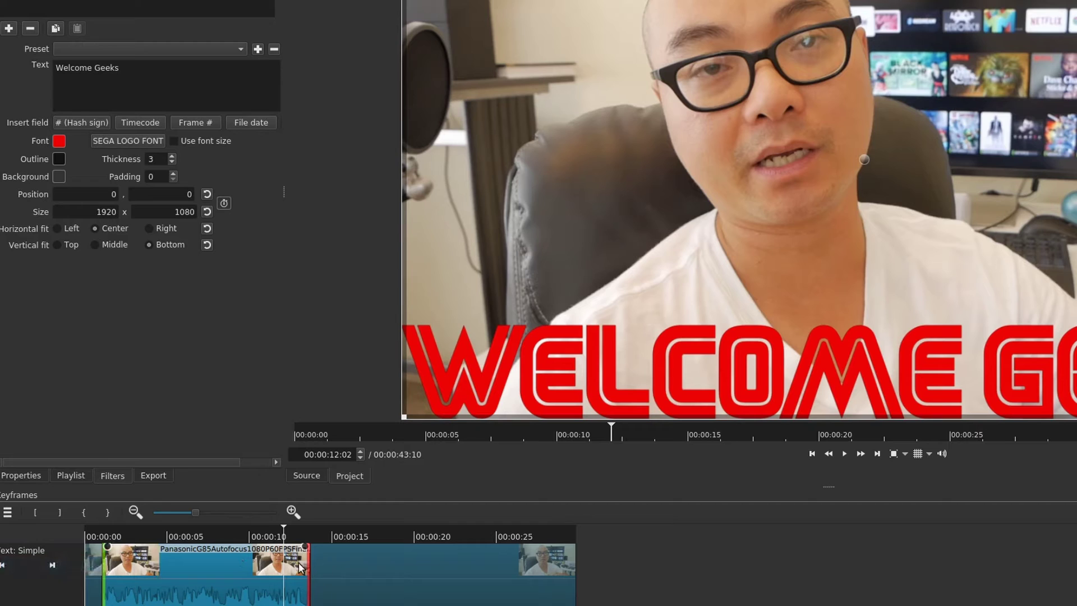
- Play the clip from its beginning past the trimmed filter's end to check when the title shows
drag(285, 525, 71, 530)
key(space)
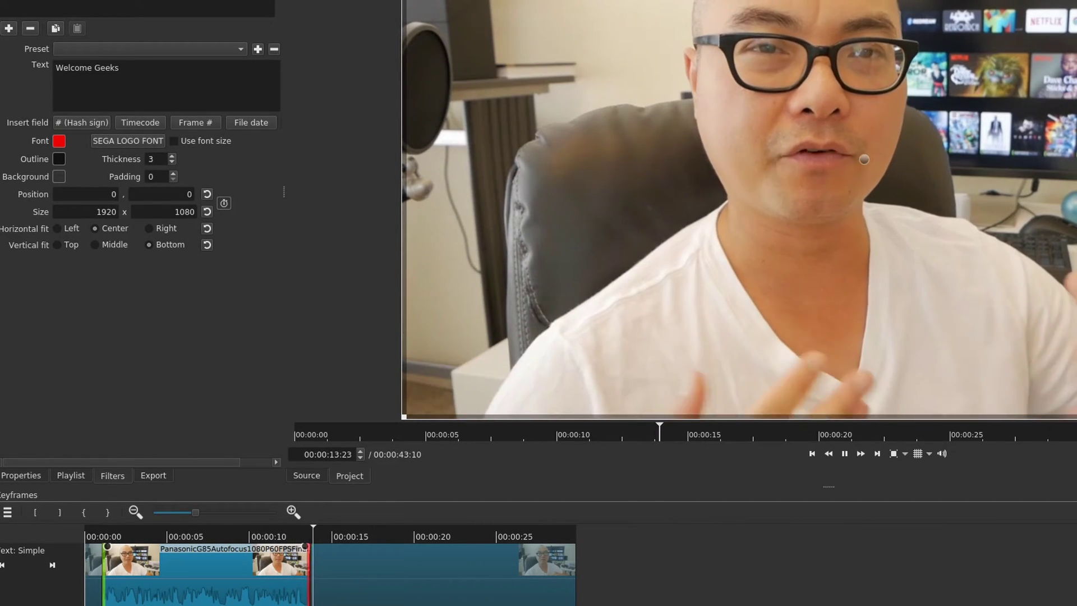
key(space)
- Move the title up in the frame to position 18, -507 and preview it within and beyond the filter's range
click(181, 536)
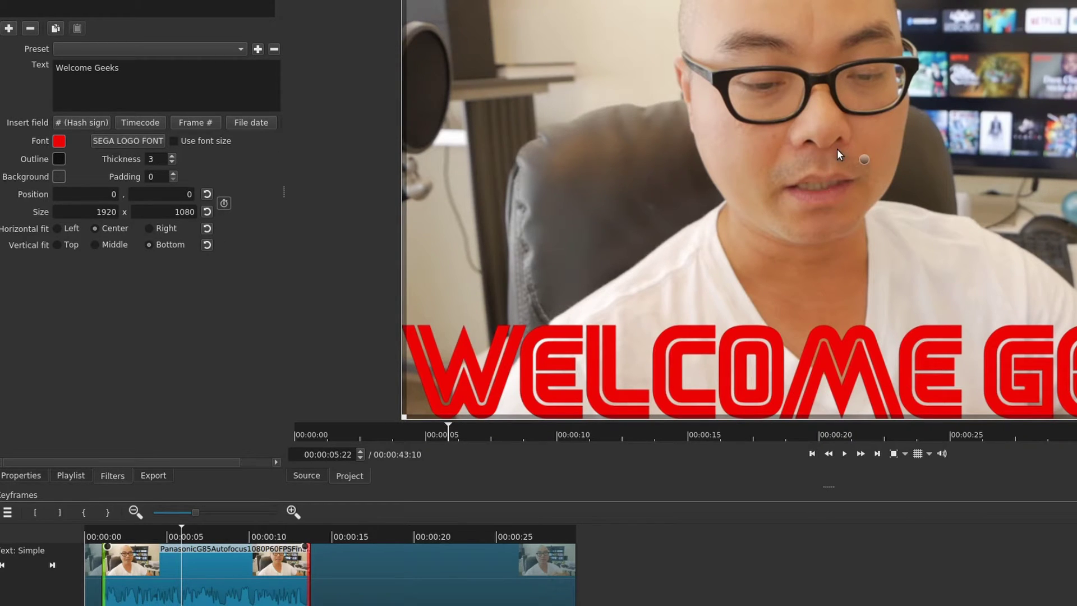
drag(866, 150, 873, 3)
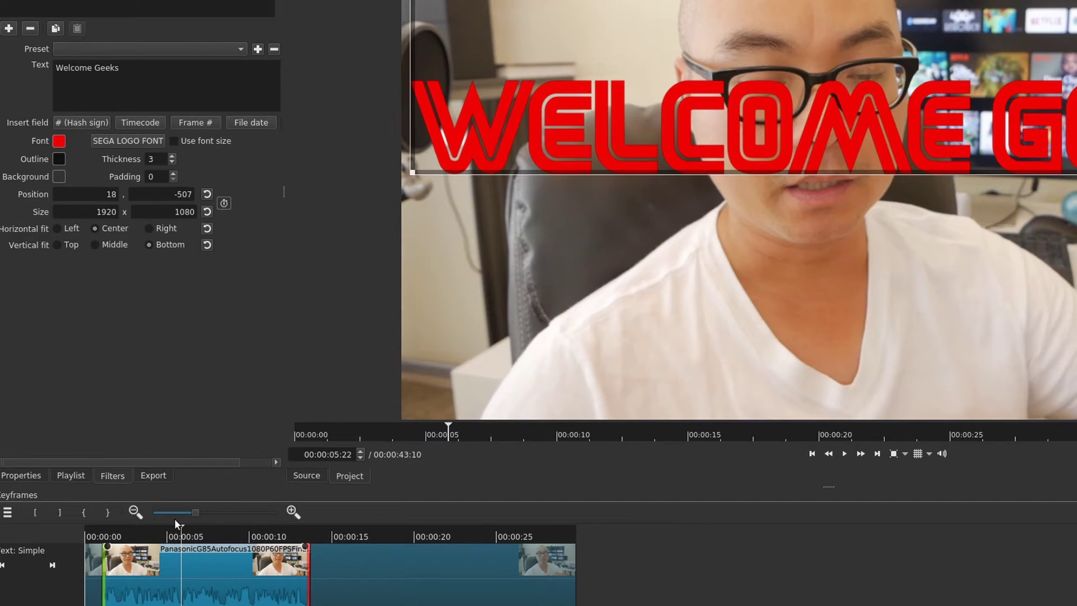
click(148, 536)
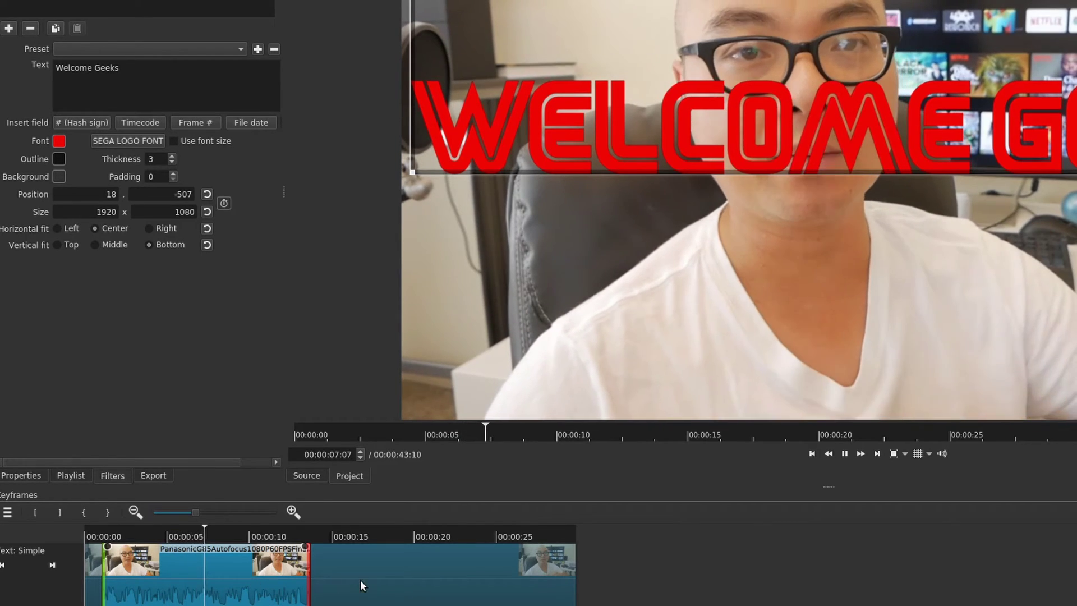
click(328, 533)
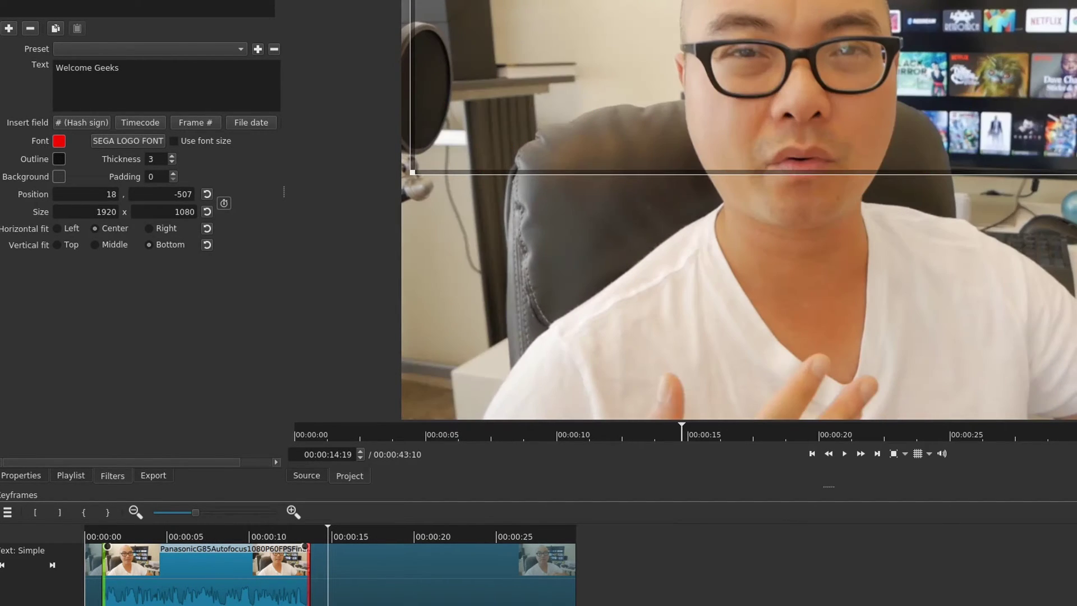
- Add an animate-in ramp of 03:13 and an animate-out ramp of about 4 seconds to the text filter in the keyframes view
click(194, 534)
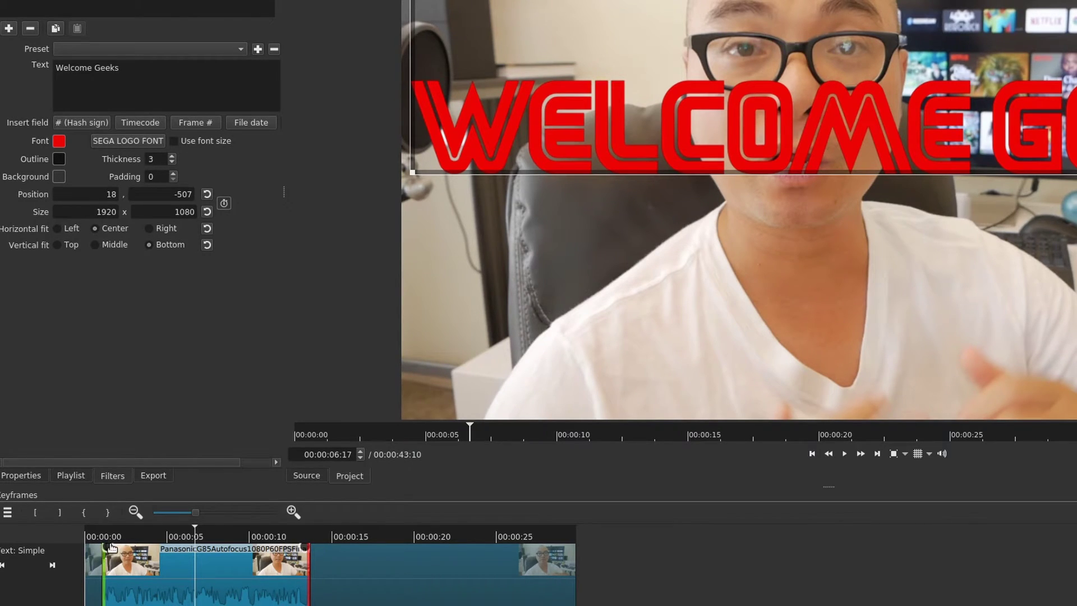
drag(107, 547, 165, 546)
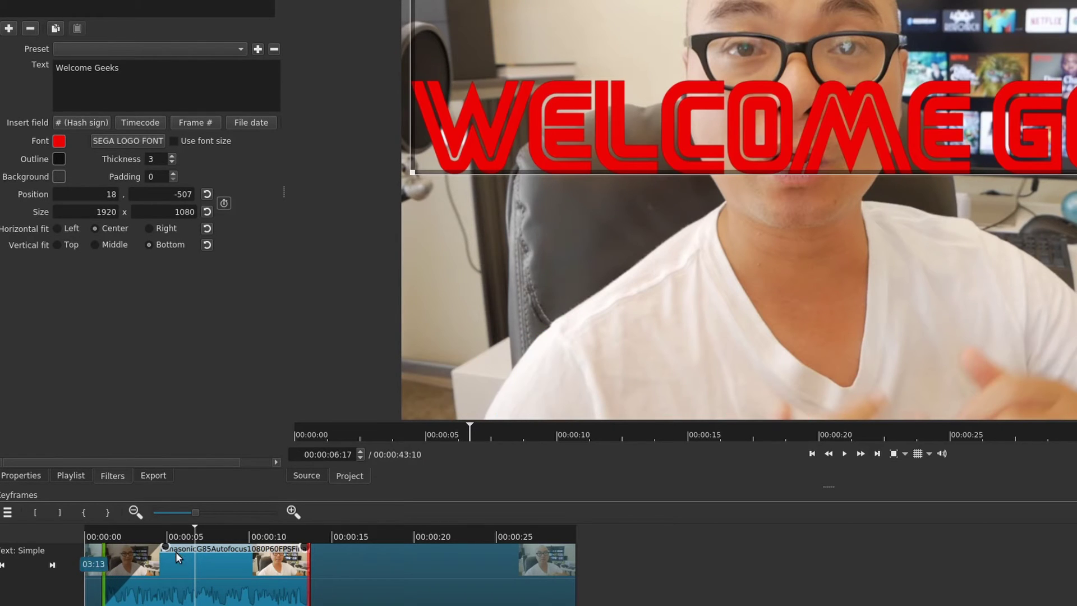
mouse_move(306, 547)
mouse_down()
mouse_move(235, 547)
mouse_move(245, 547)
mouse_up()
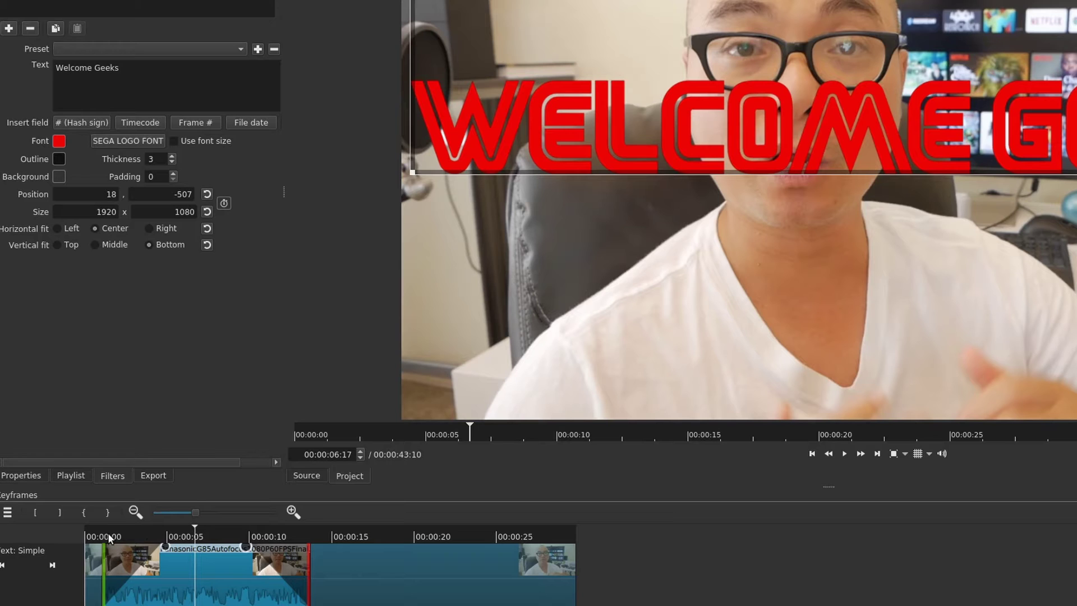
- Play the clip from its beginning past the text filter's end to examine how the title moves in and out
click(88, 530)
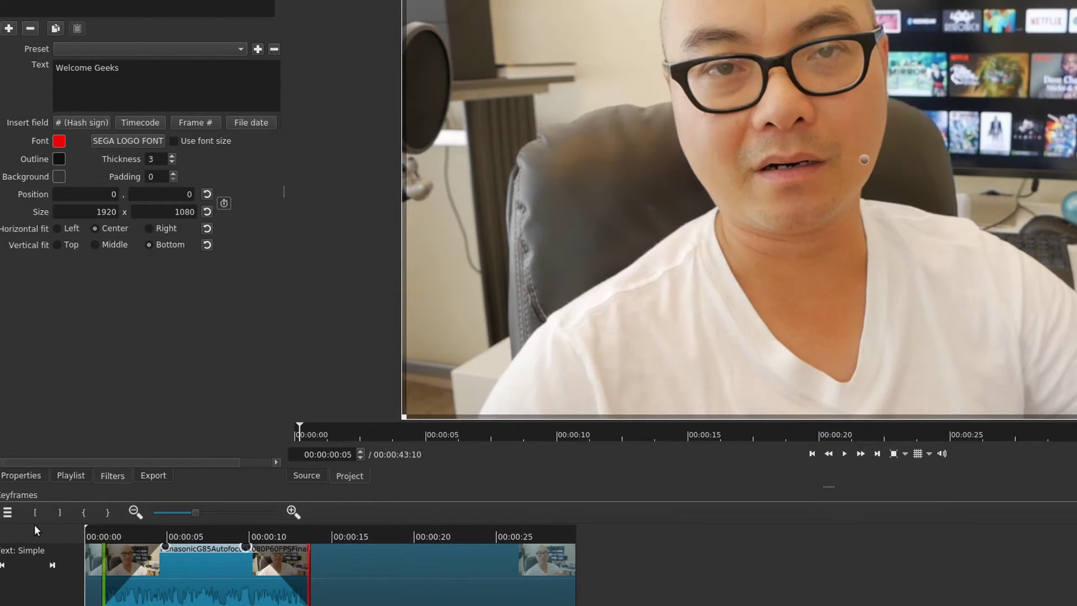
key(space)
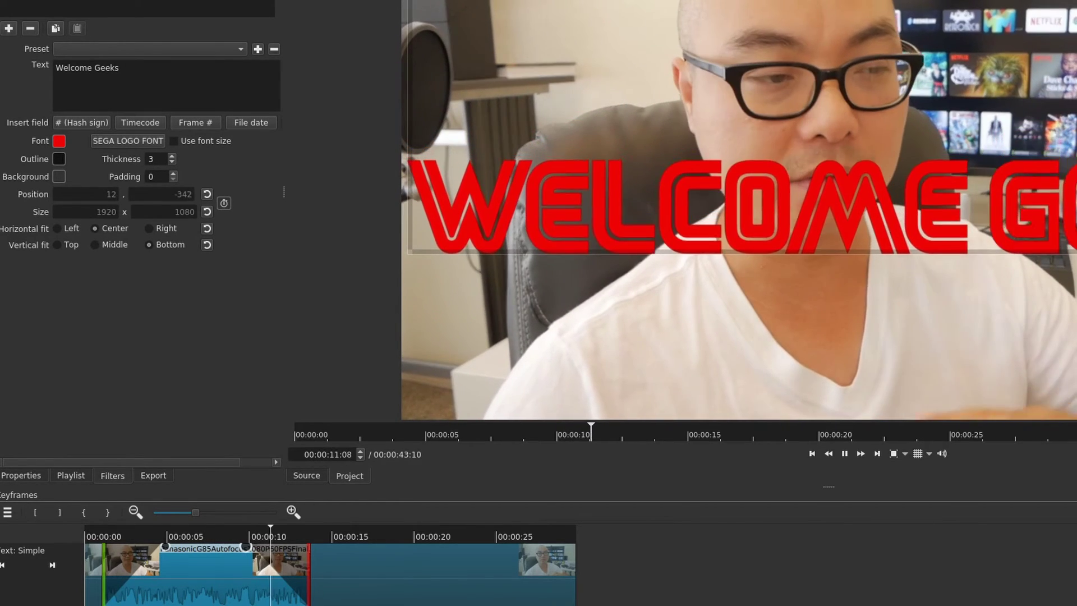
key(space)
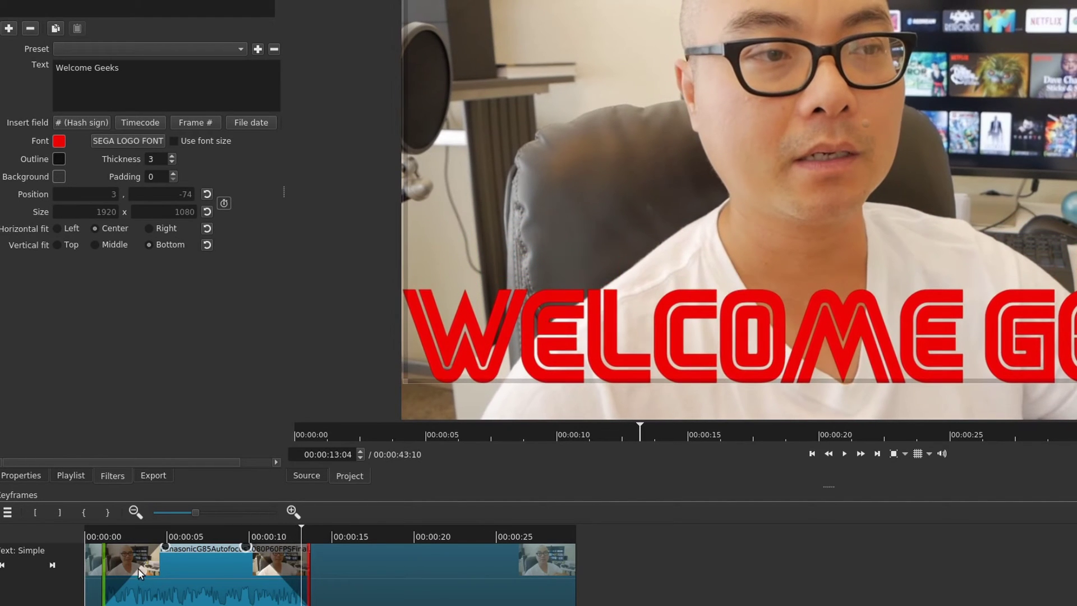
click(191, 530)
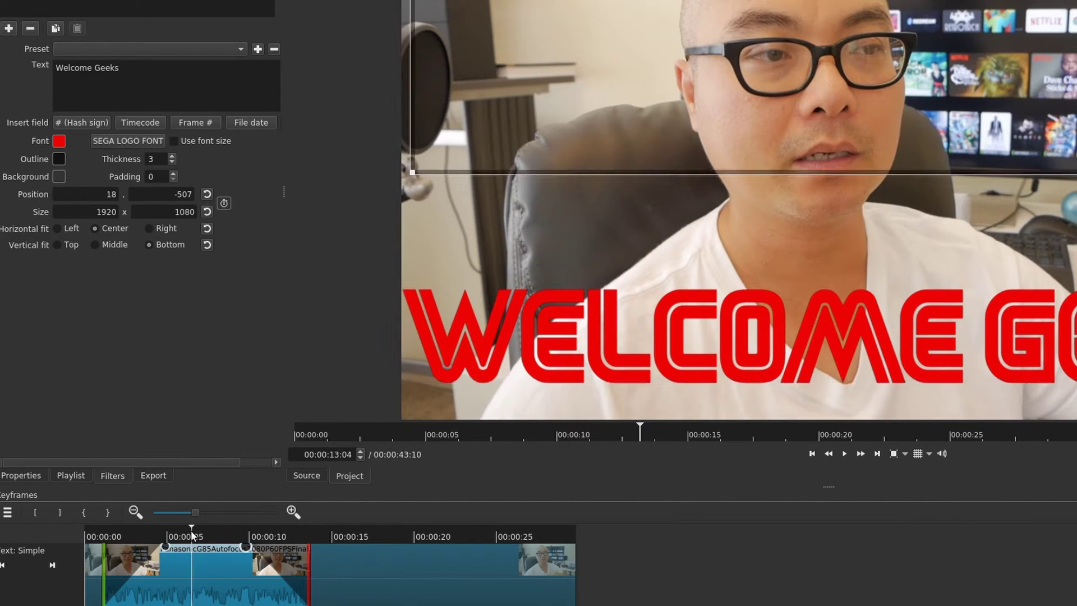
key(space)
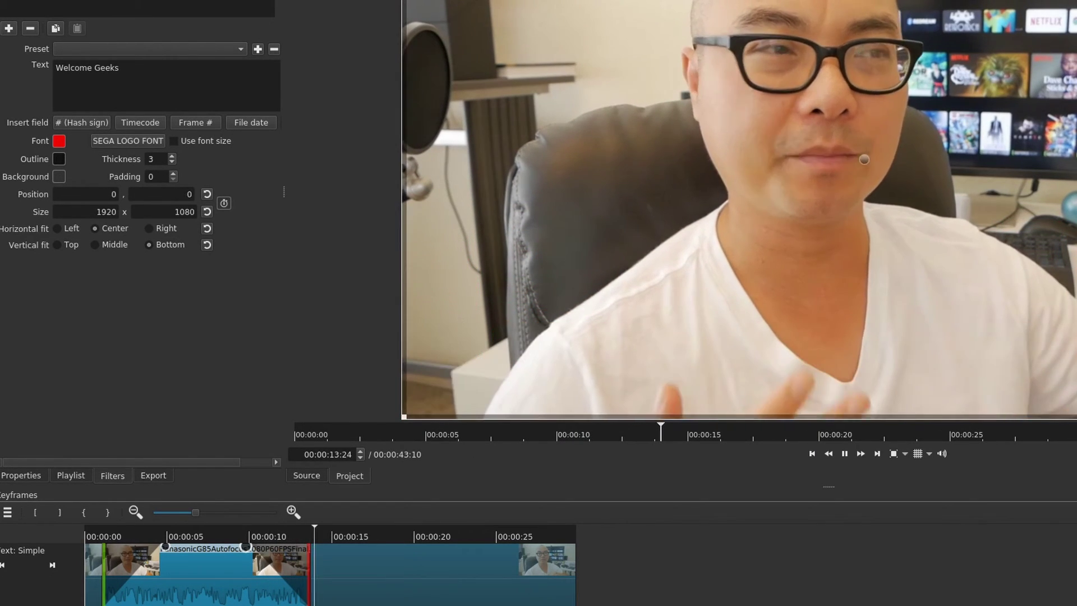
key(space)
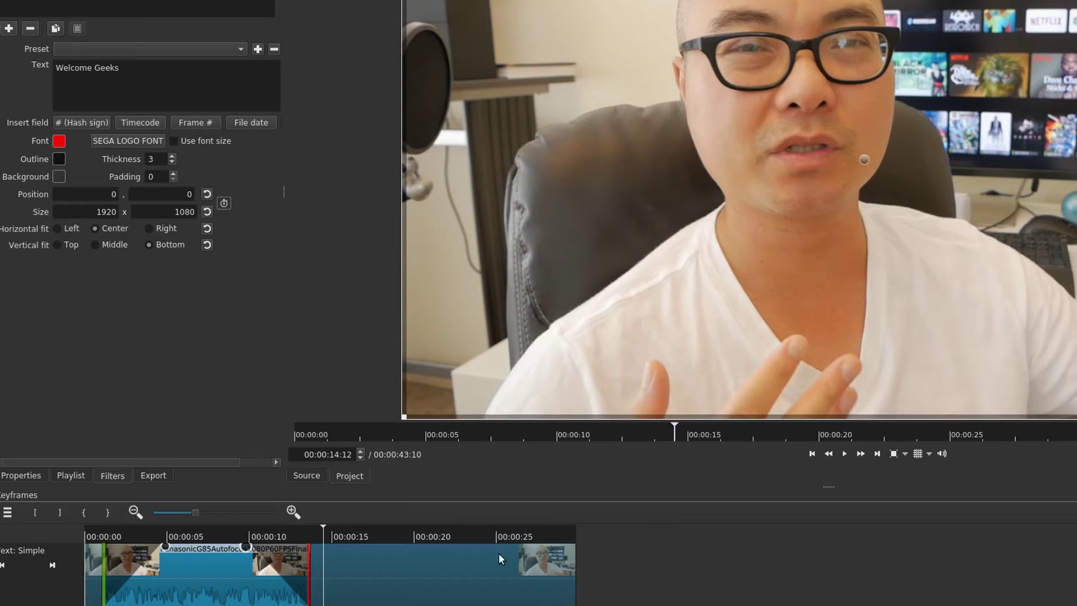
- Shorten the text filter's animate-in ramp to about 1 second and play the clip to preview the faster entrance
click(187, 529)
drag(165, 547, 121, 555)
click(142, 531)
click(99, 531)
key(space)
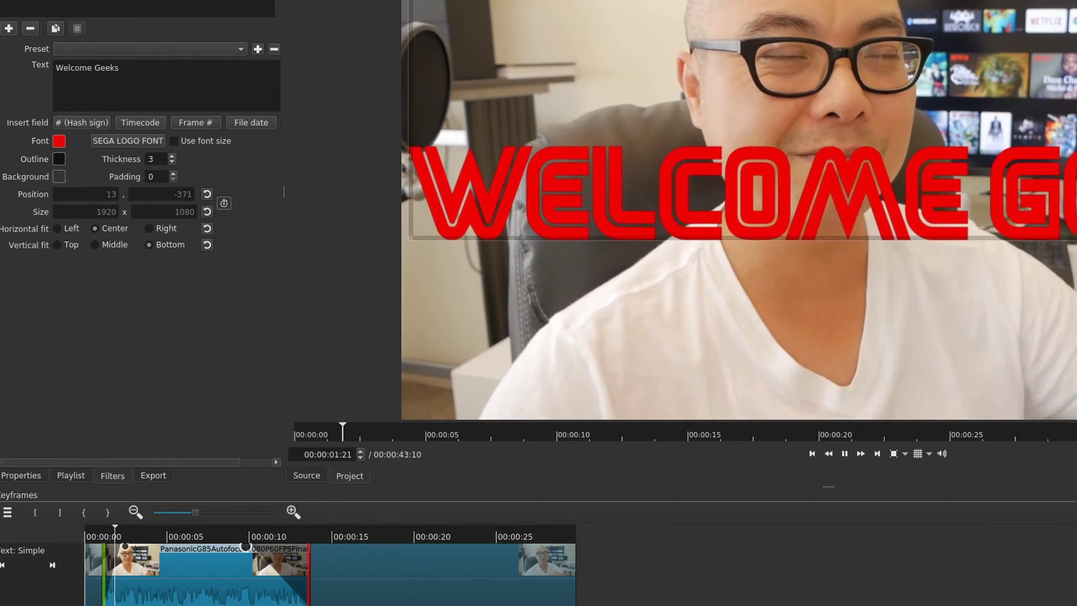
key(space)
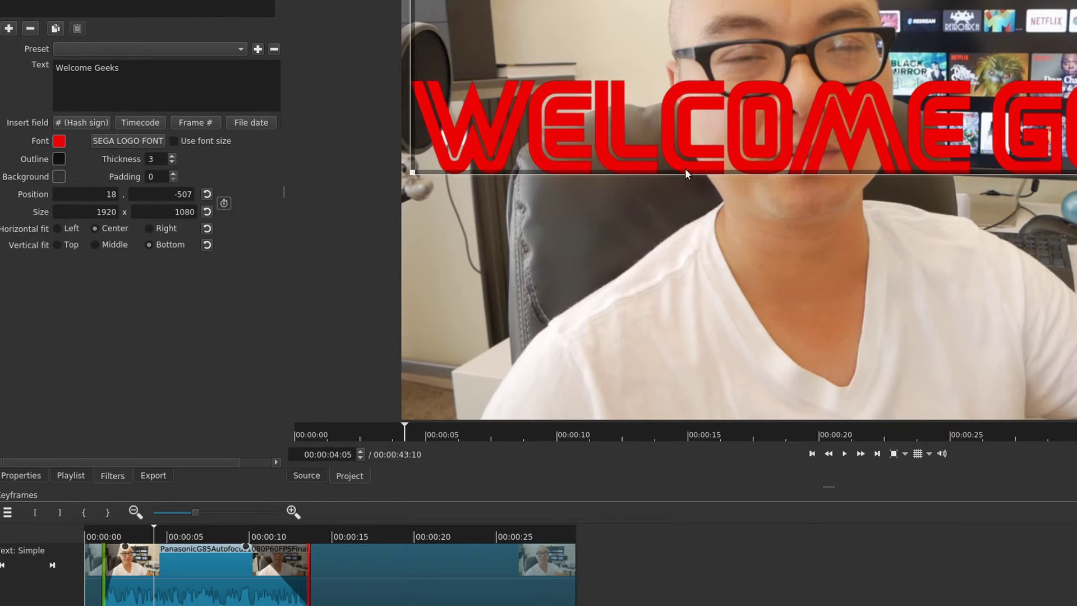
click(178, 531)
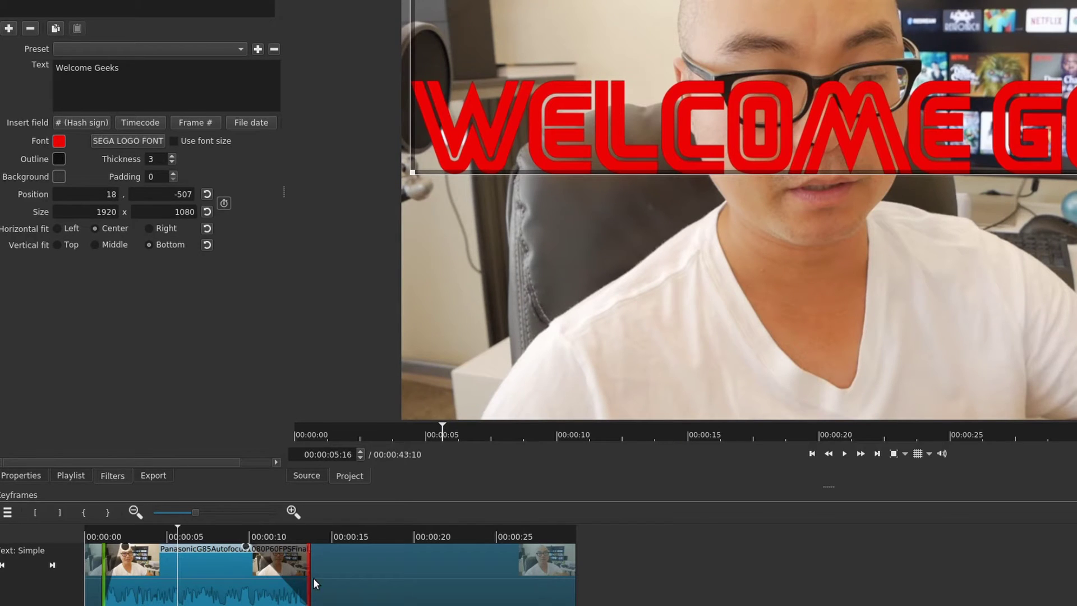
- Lengthen the text filter's animate-in and animate-out ramps and trim the filter's end to about 8 seconds
drag(128, 550, 167, 548)
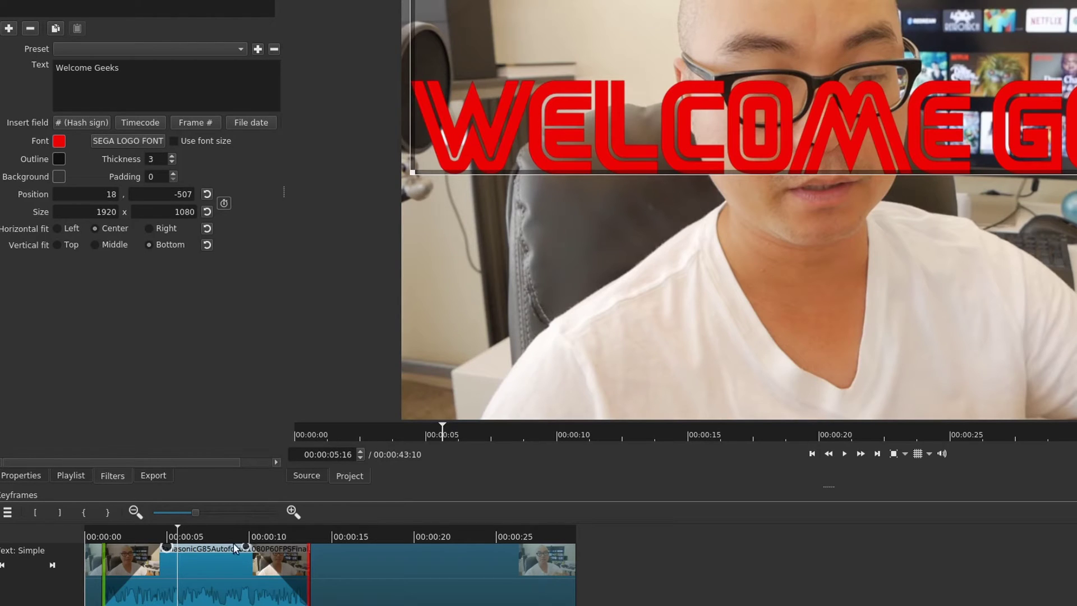
drag(246, 546, 199, 547)
drag(311, 580, 214, 581)
- Play the clip through the shortened text filter range to check the title's movement up and back down
click(116, 531)
key(space)
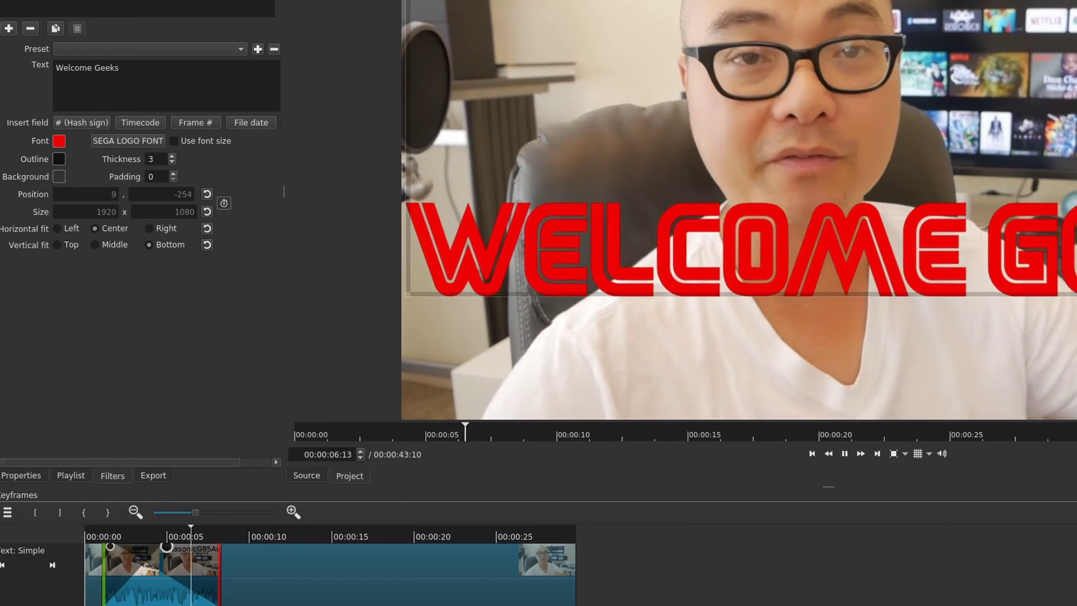
key(space)
click(150, 528)
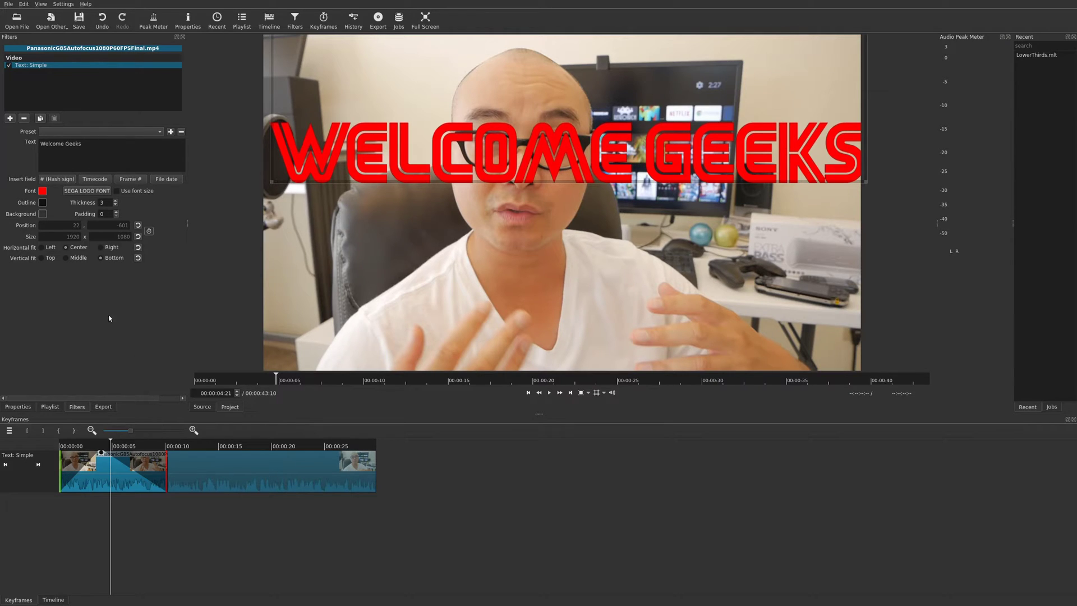
- Add a Rotate and Scale filter to the clip and turn off the Text: Simple filter
click(9, 119)
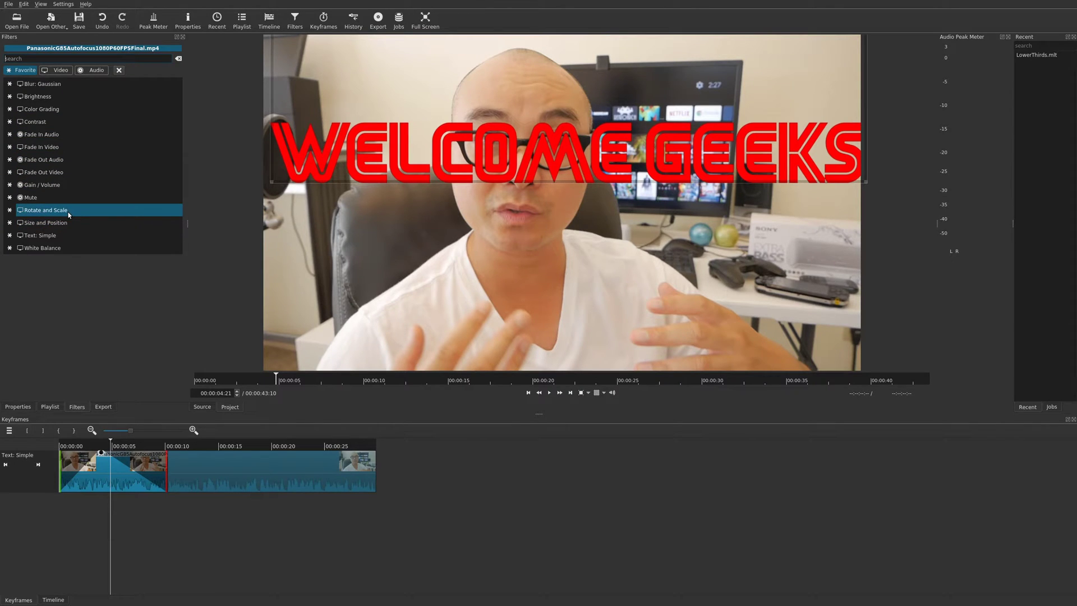
click(46, 209)
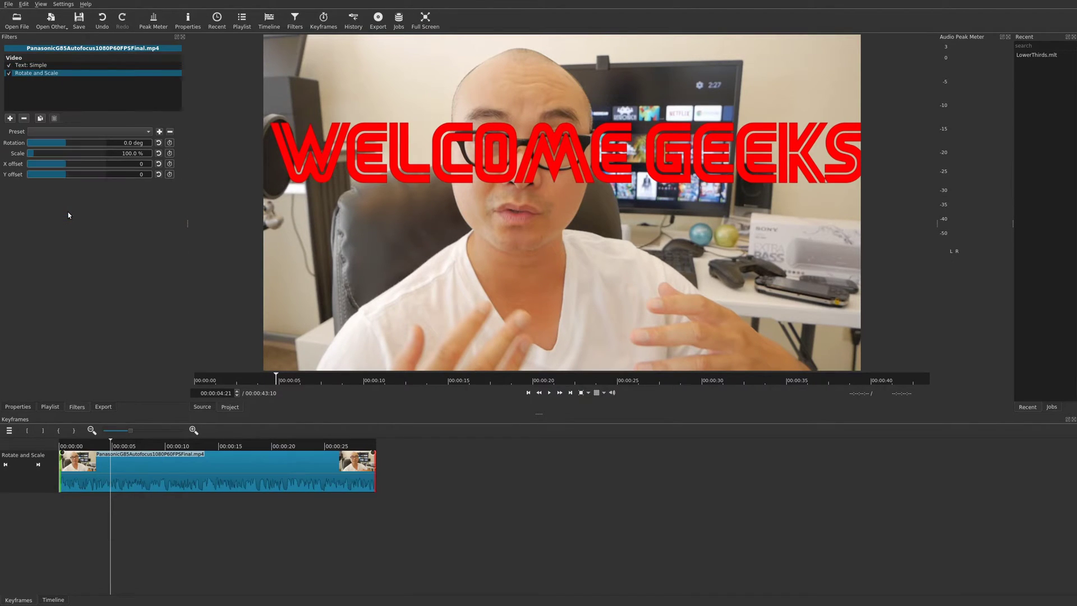
click(37, 66)
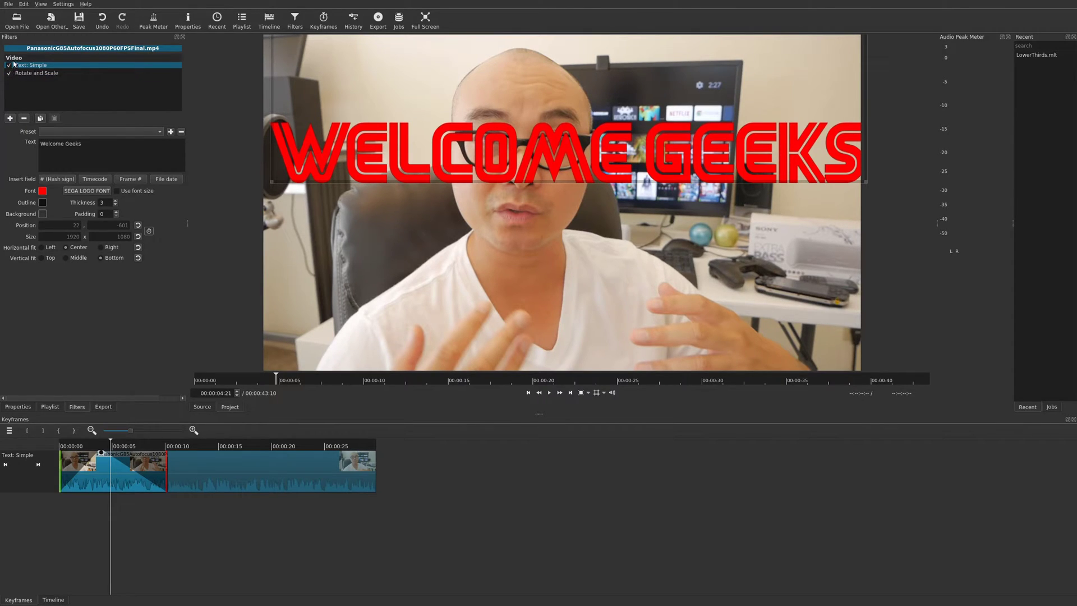
click(9, 66)
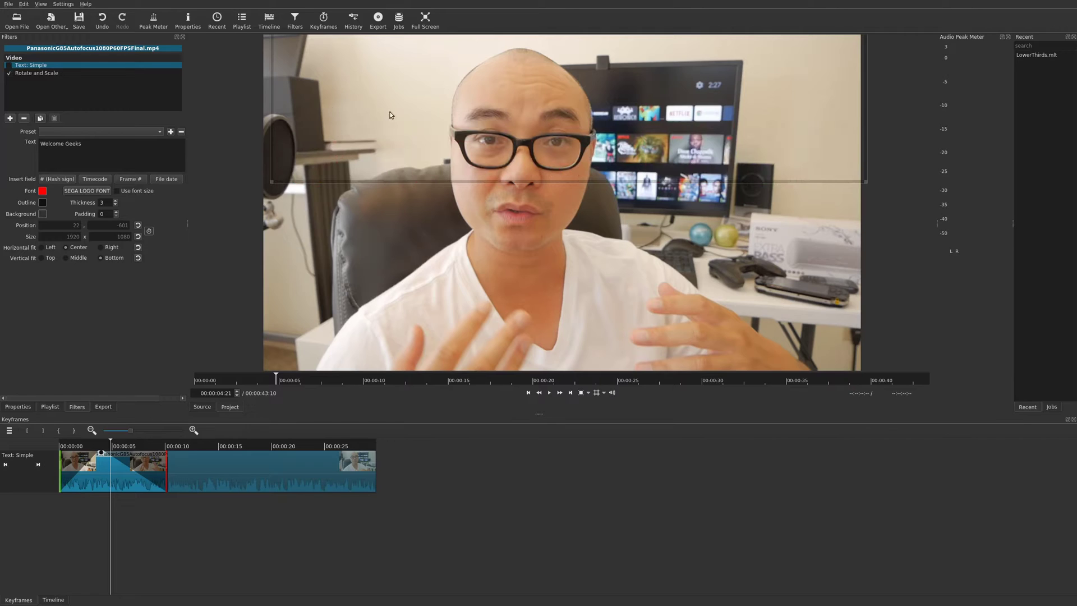
- Trim the Rotate and Scale filter in the keyframes view to run from about 1 second to about 12 seconds
click(42, 75)
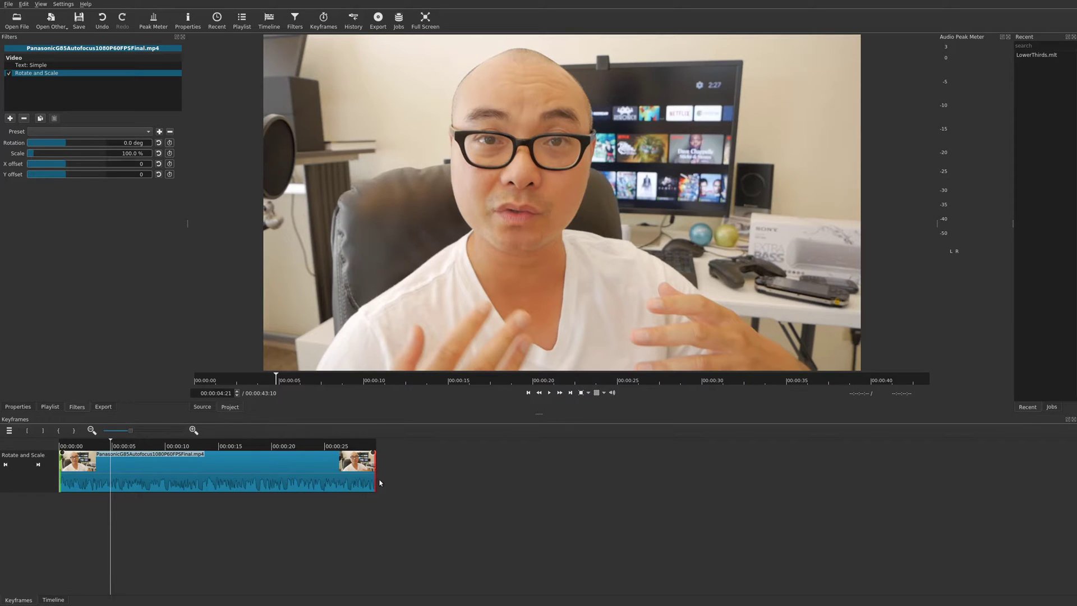
drag(375, 474, 184, 477)
drag(62, 468, 67, 469)
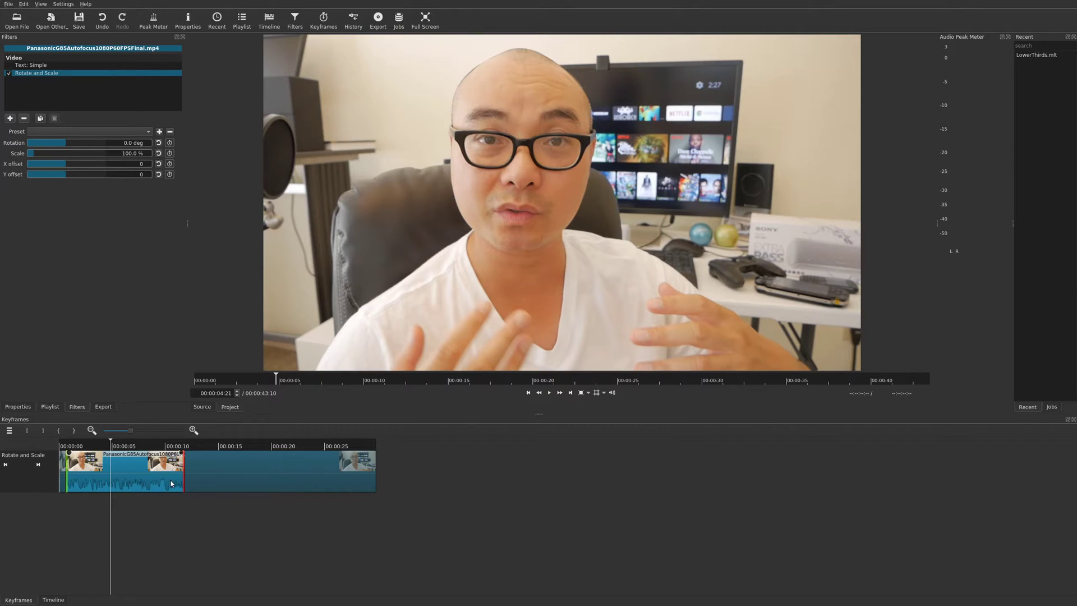
- Set the Rotate and Scale filter's scale to 183.3 % with the playhead between its start and end
click(121, 446)
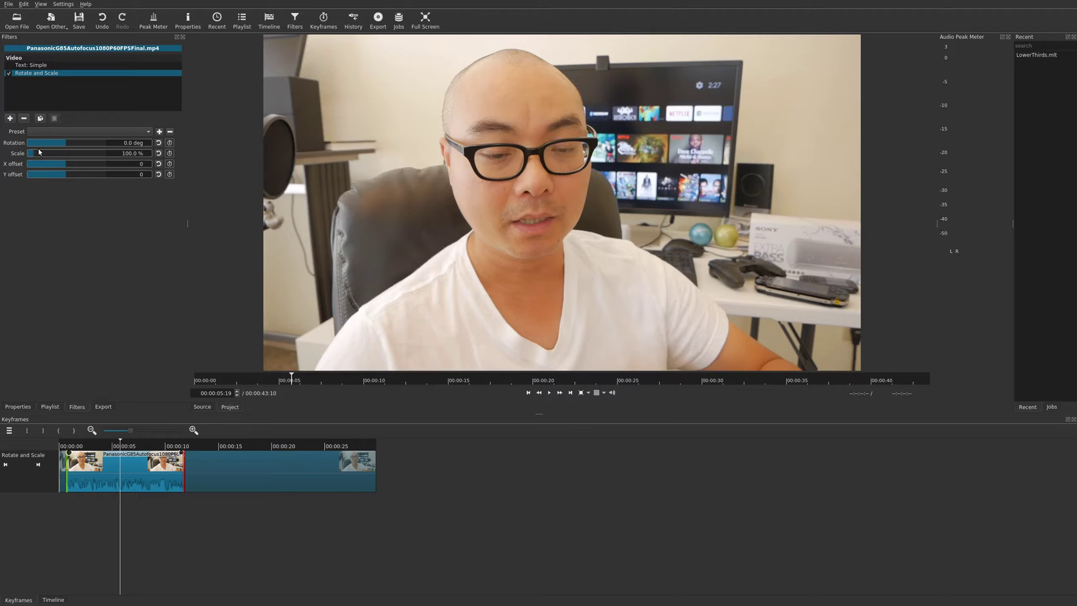
drag(32, 156, 42, 155)
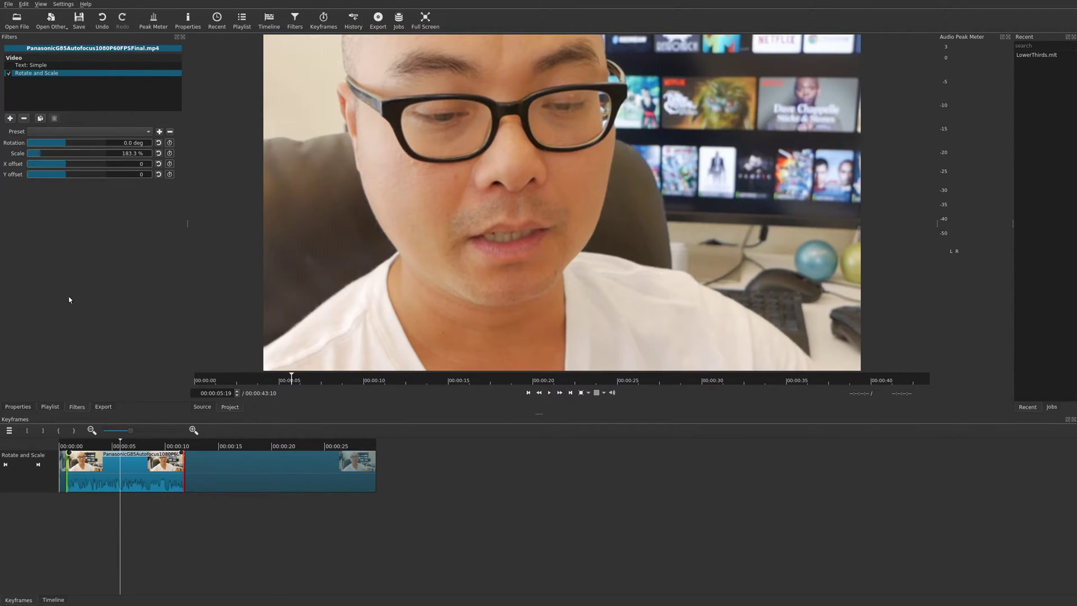
key(Left)
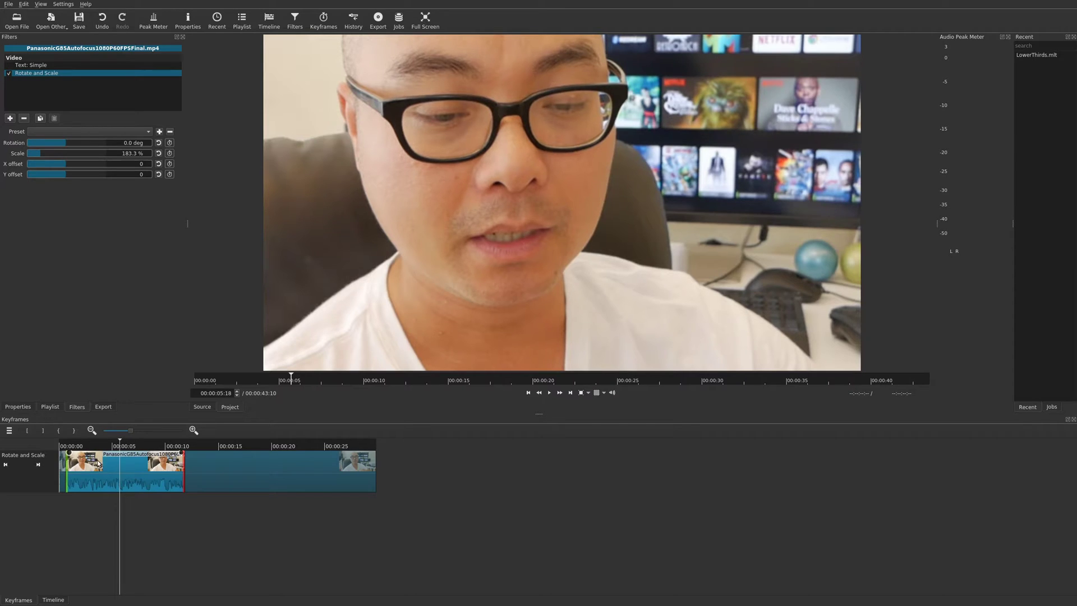
- Extend the Rotate and Scale filter's start back to the clip's beginning and play the enlarged clip from there
drag(66, 470, 60, 470)
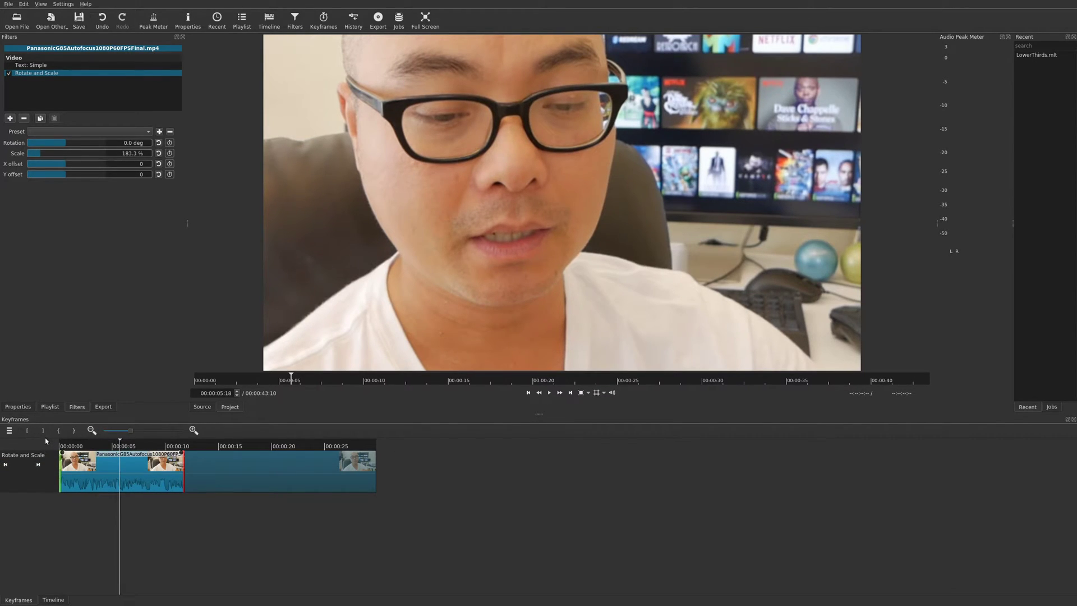
drag(72, 446, 41, 448)
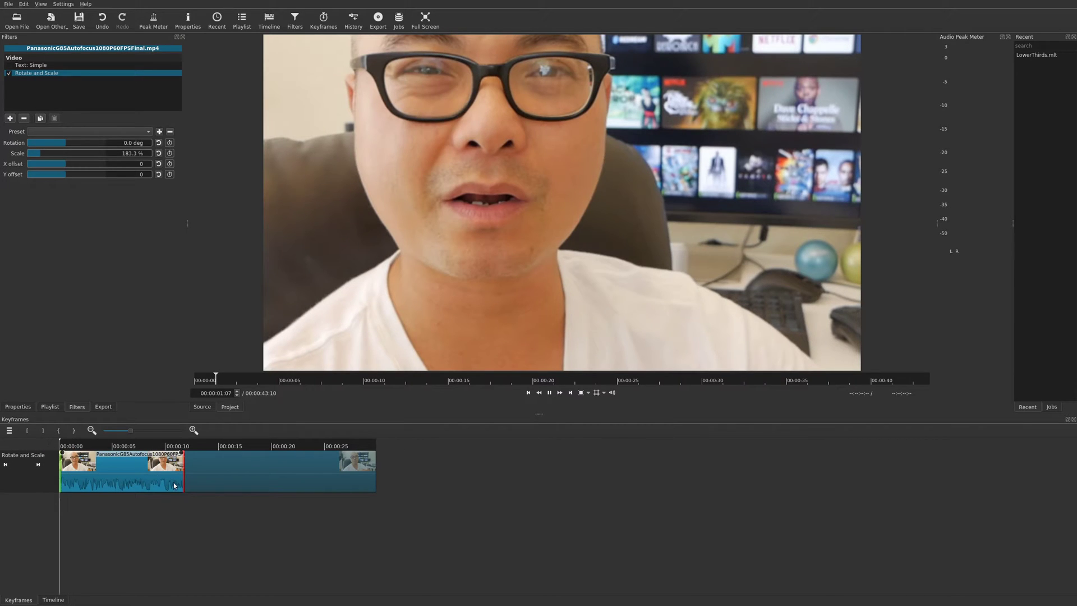
key(space)
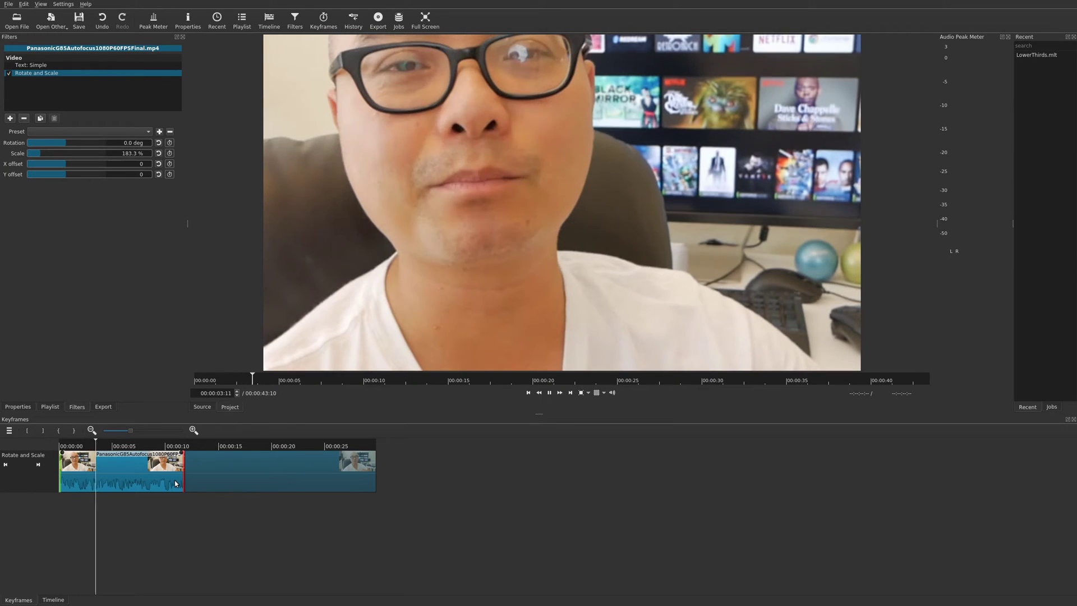
key(space)
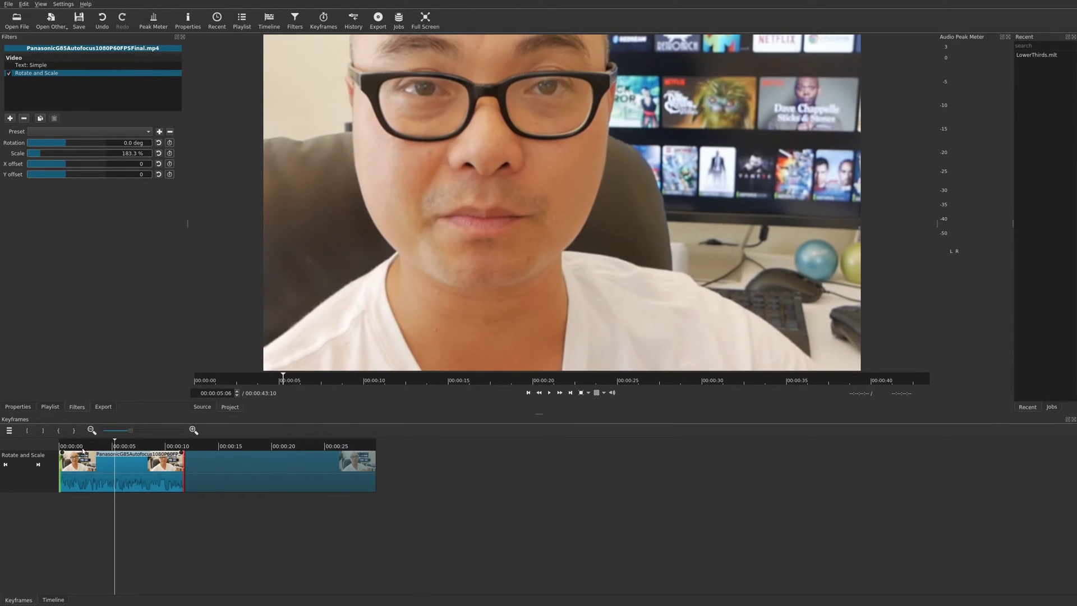
- Add animate-in and animate-out ramps of about 2 seconds each to the Rotate and Scale filter
drag(69, 456, 85, 454)
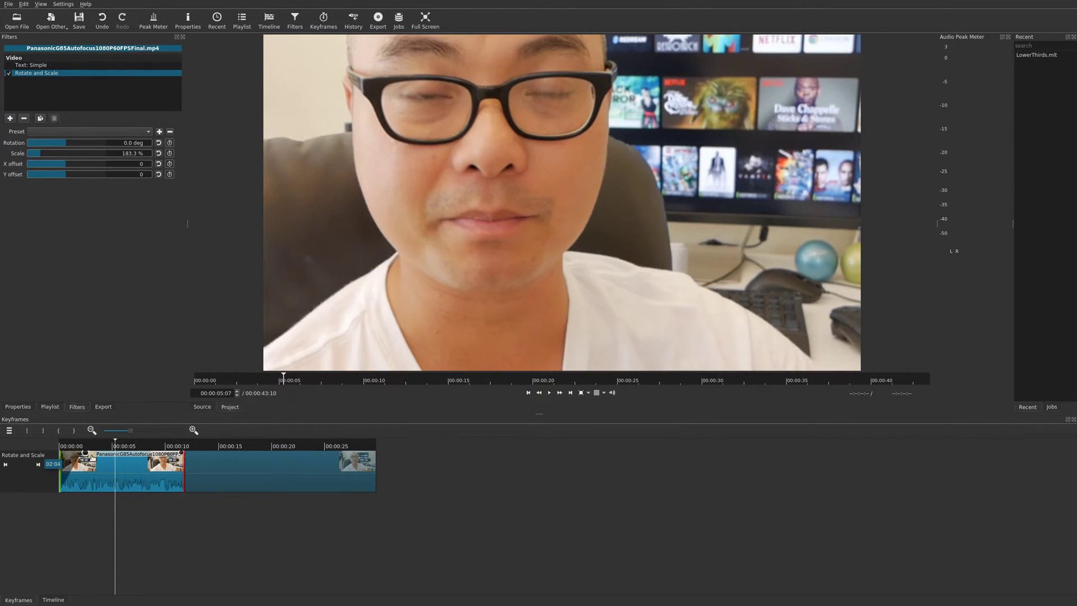
drag(180, 454, 59, 442)
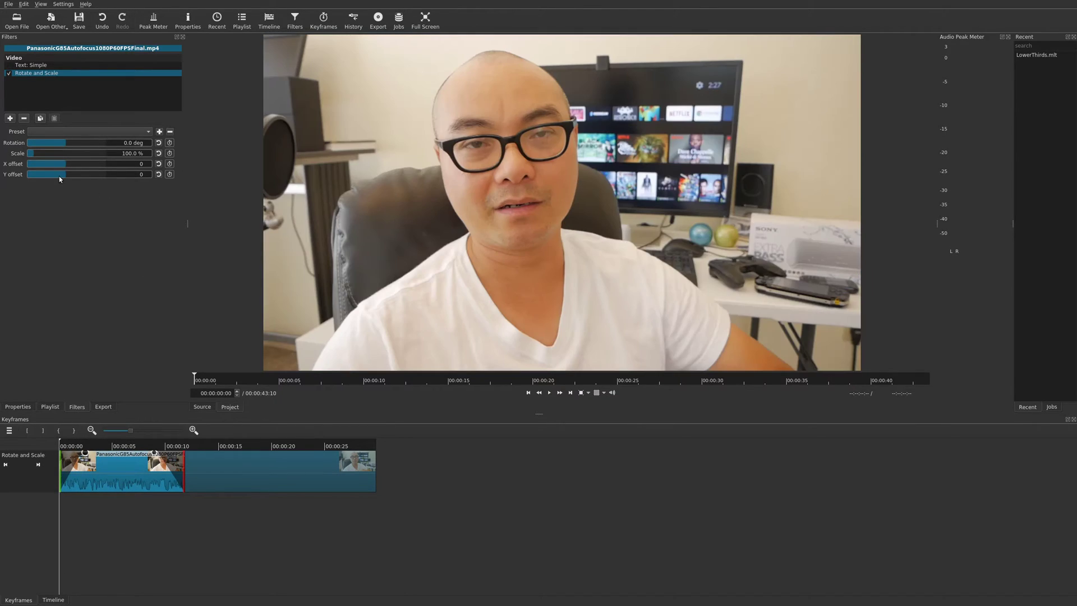
- At about 5 seconds, set the filter's X offset to 445, Y offset to 183 and rotation to 66.0 degrees
click(114, 445)
drag(63, 167, 68, 179)
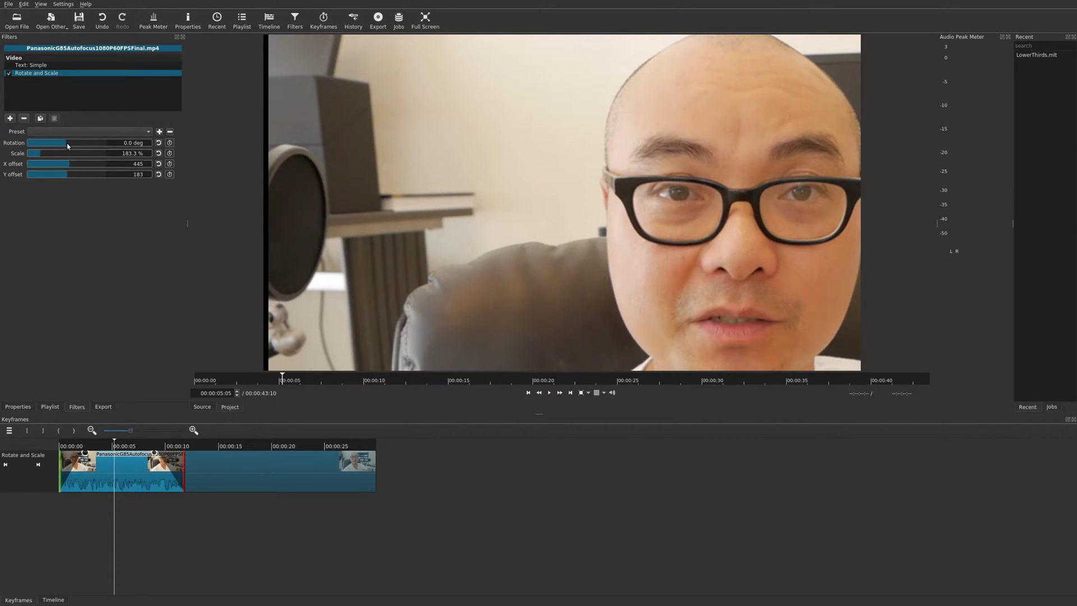
drag(69, 143, 74, 144)
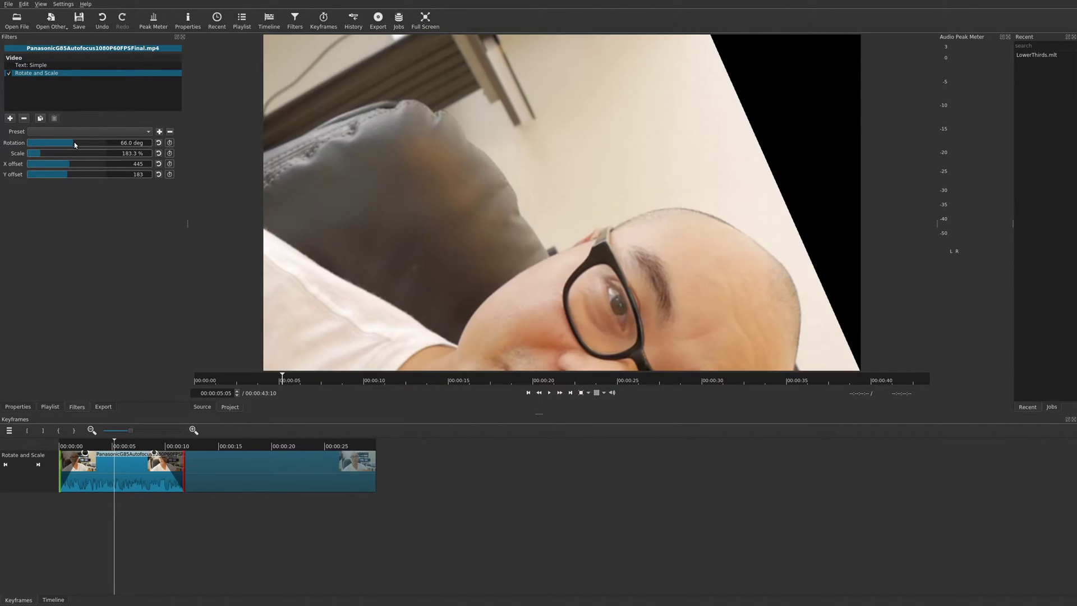
- Play the clip from its beginning to about 5 seconds to preview the animated rotation, scale and offset
drag(115, 441, 25, 447)
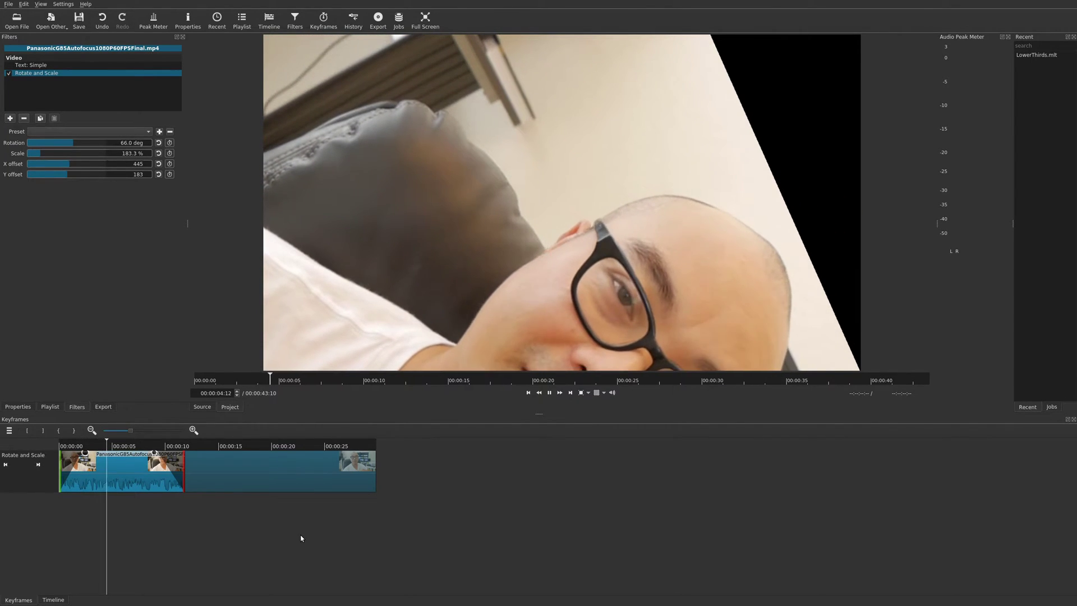
key(space)
key(Left)
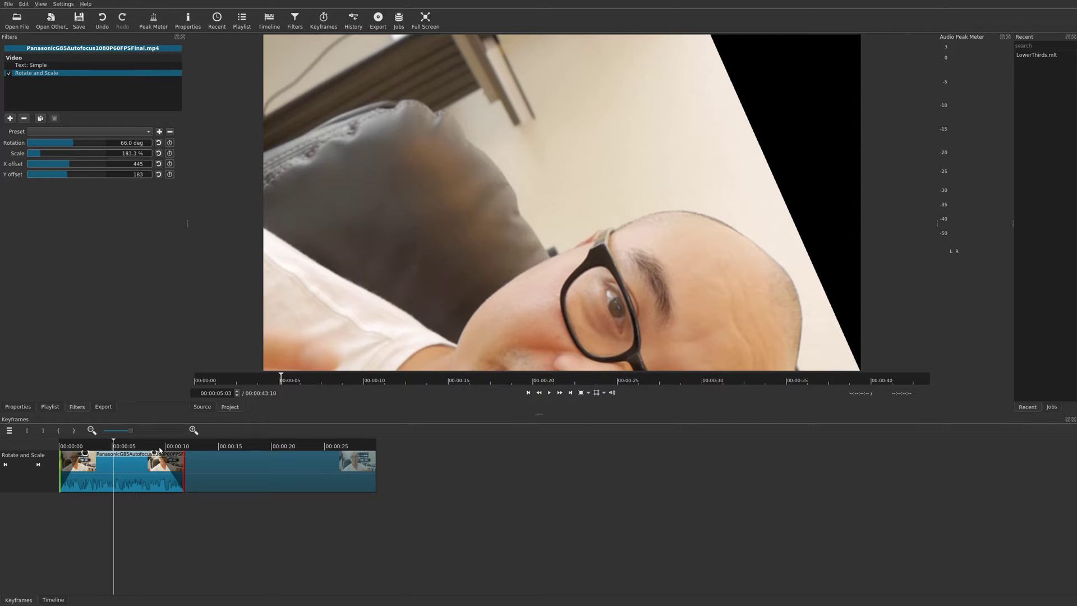
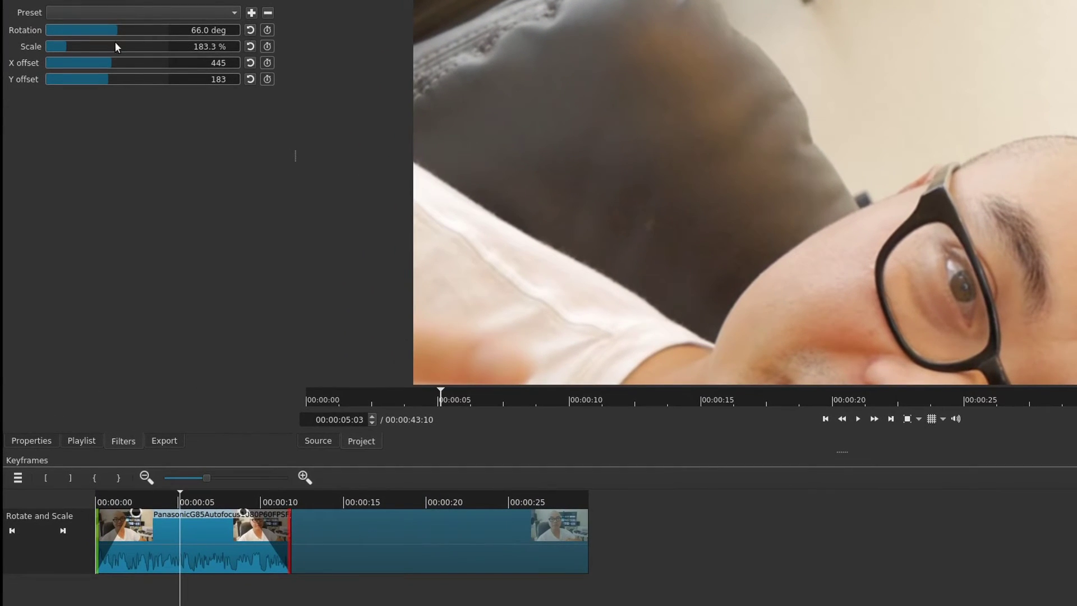
- Reset the filter's rotation, scale, X offset and Y offset to their defaults and remove its animate-in and animate-out ramps
click(250, 30)
click(251, 47)
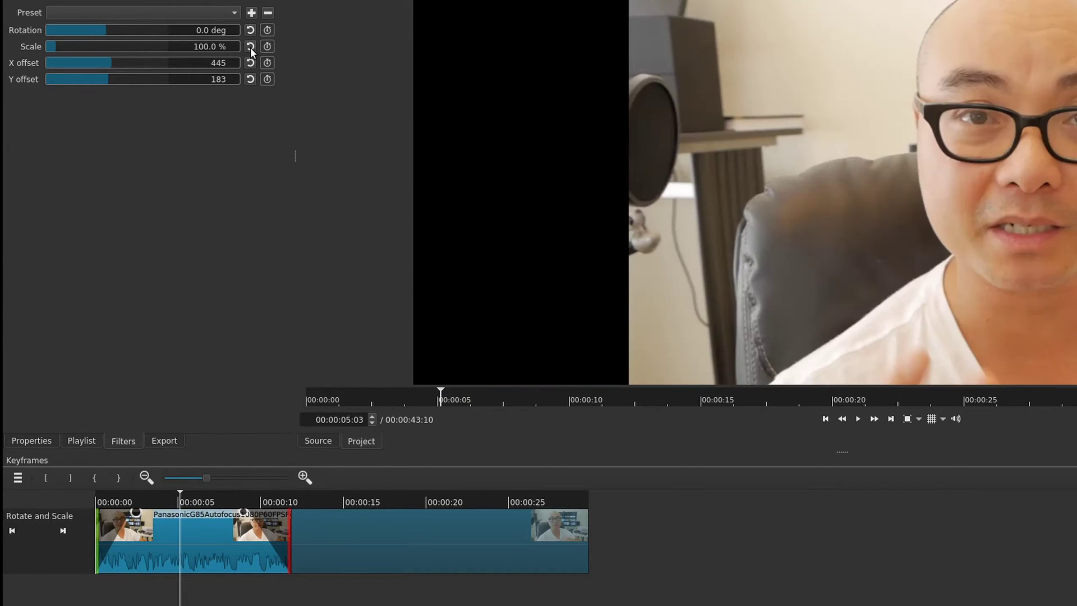
click(253, 62)
click(251, 78)
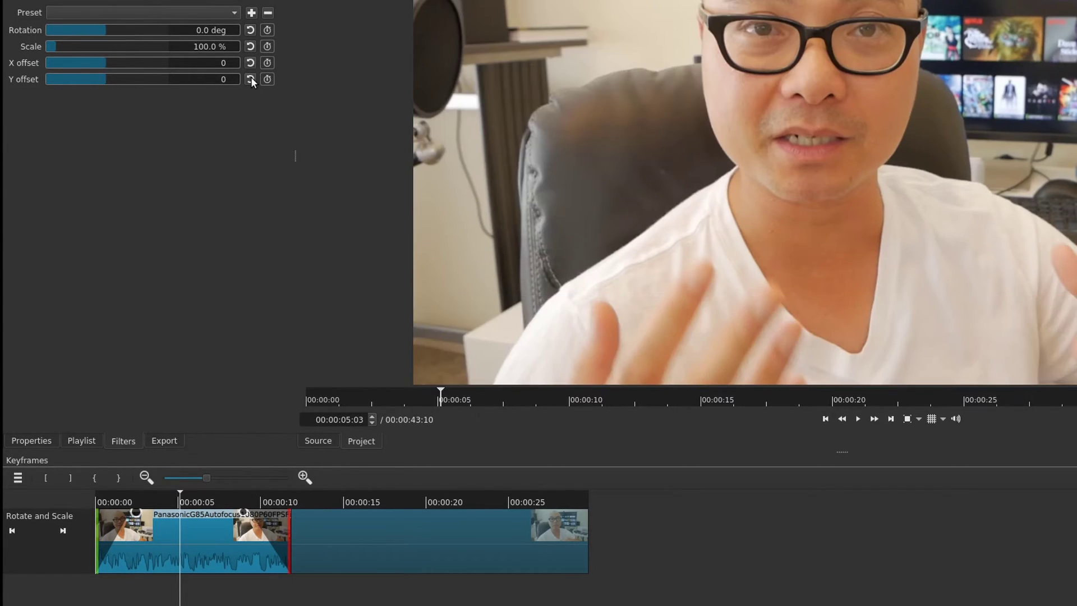
drag(135, 512, 75, 501)
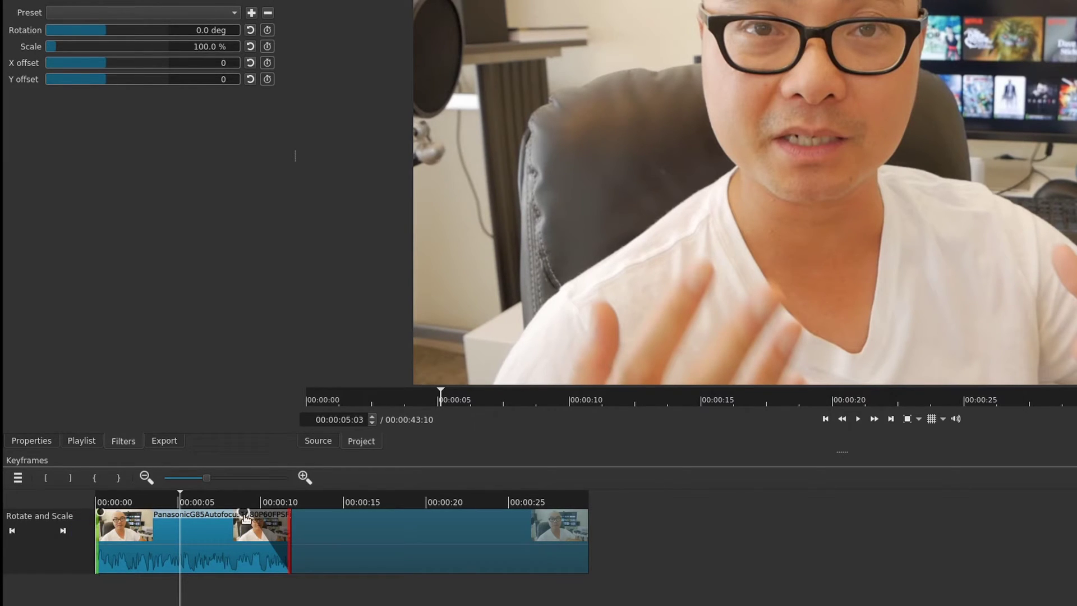
drag(243, 512, 298, 521)
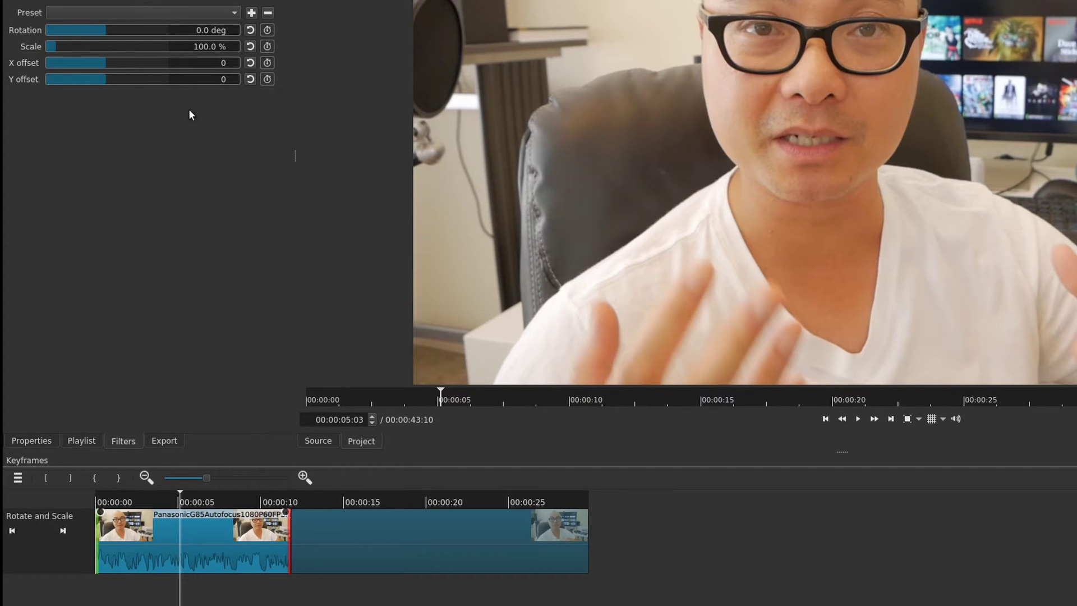
- At 00:00:01:12, turn on keyframes for the filter's Scale, X offset and Y offset
click(120, 503)
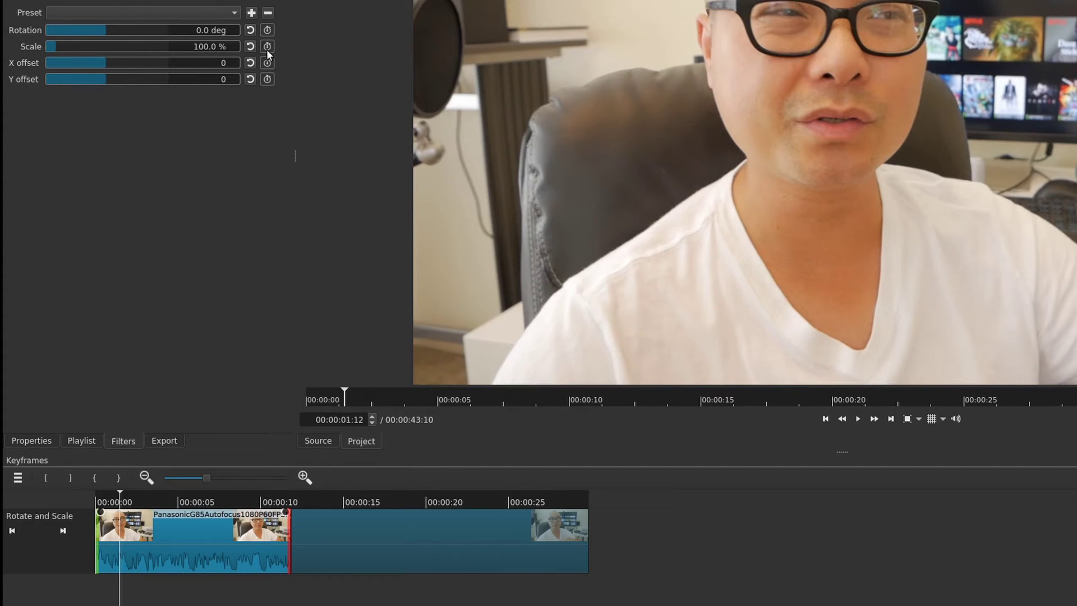
click(267, 48)
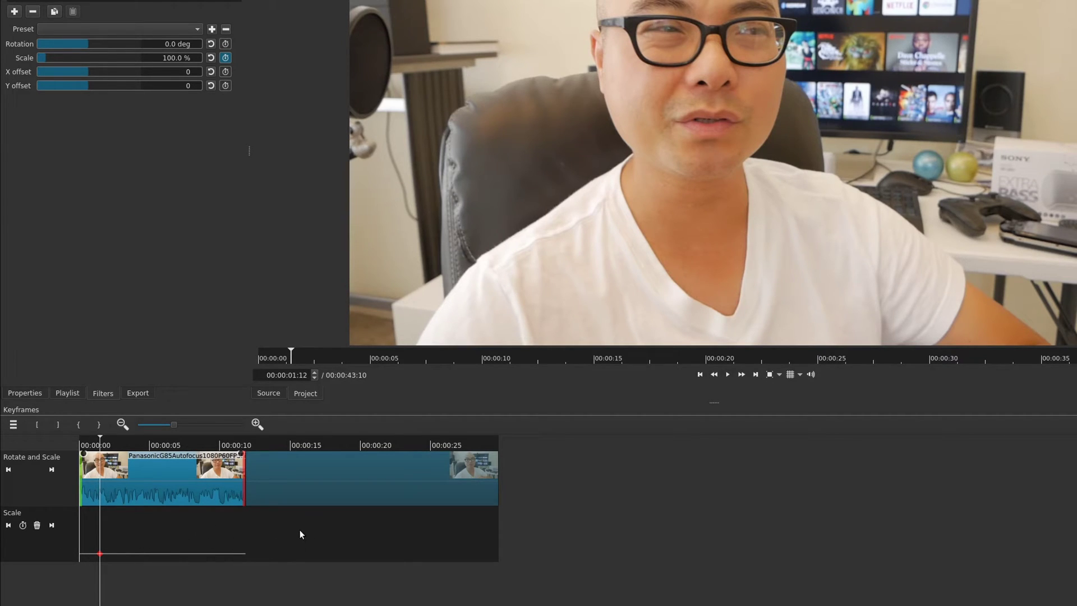
click(225, 72)
click(226, 87)
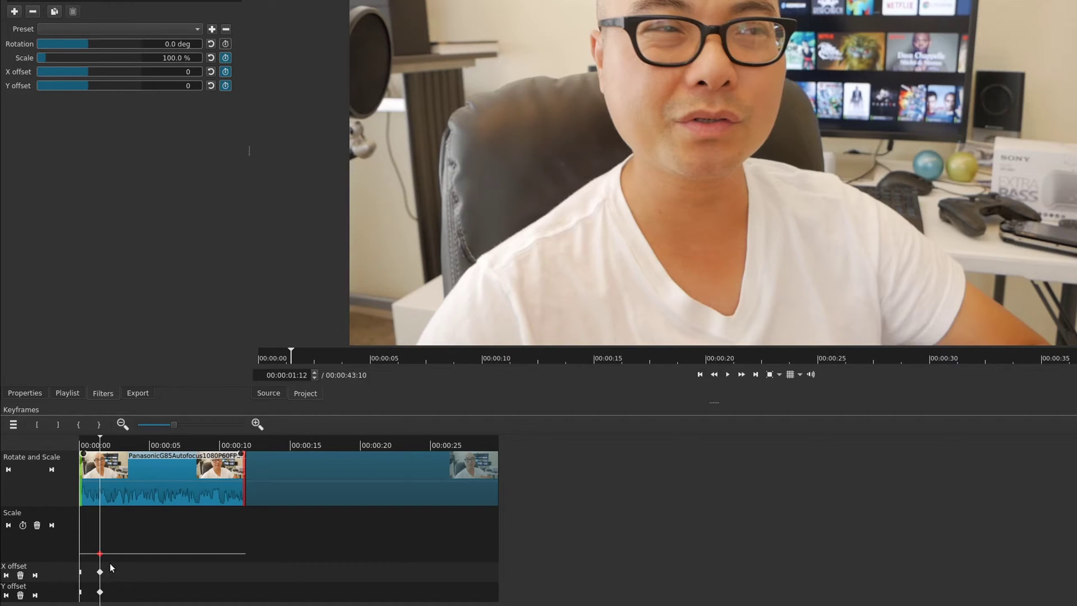
- At 00:00:03:12, keyframe the scale at 398.0 %, X offset at 26 and Y offset at 236, and play the zoom from the beginning
click(128, 443)
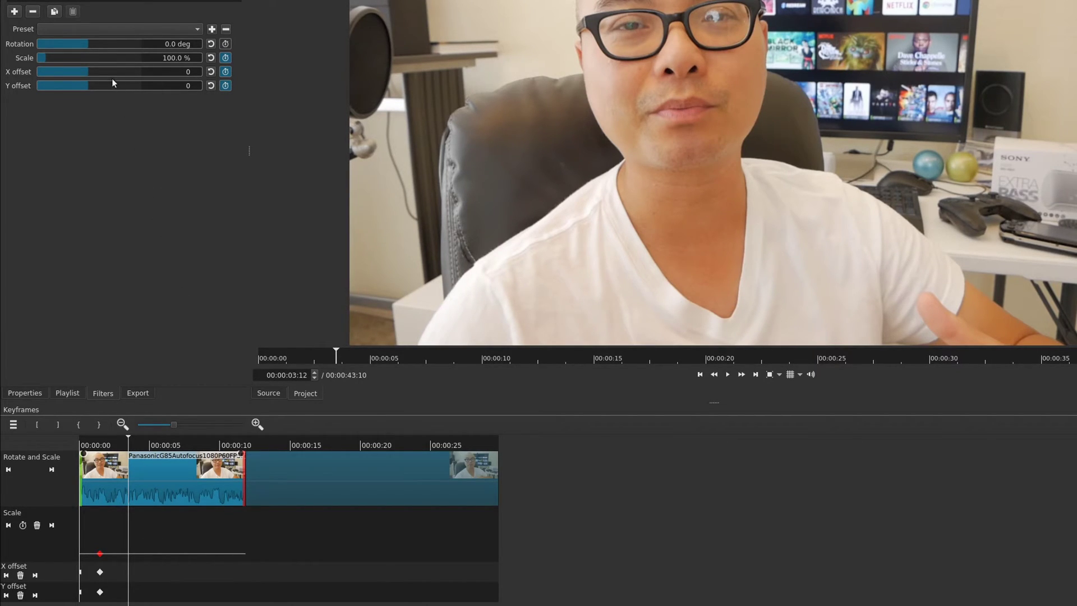
drag(48, 59, 78, 61)
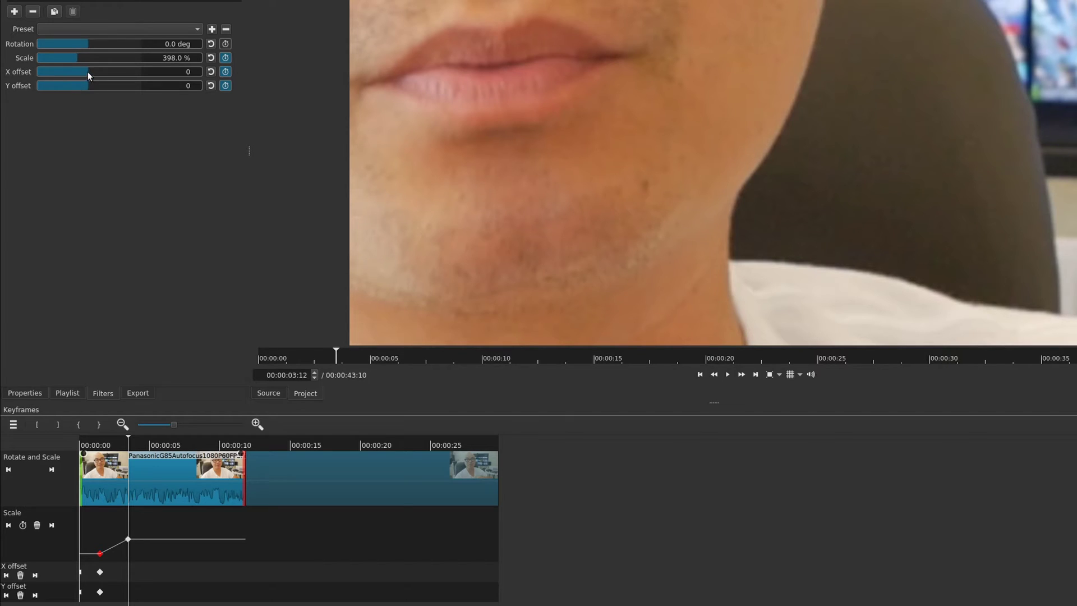
mouse_move(88, 72)
mouse_down()
mouse_move(75, 75)
mouse_move(95, 75)
mouse_move(92, 86)
mouse_up()
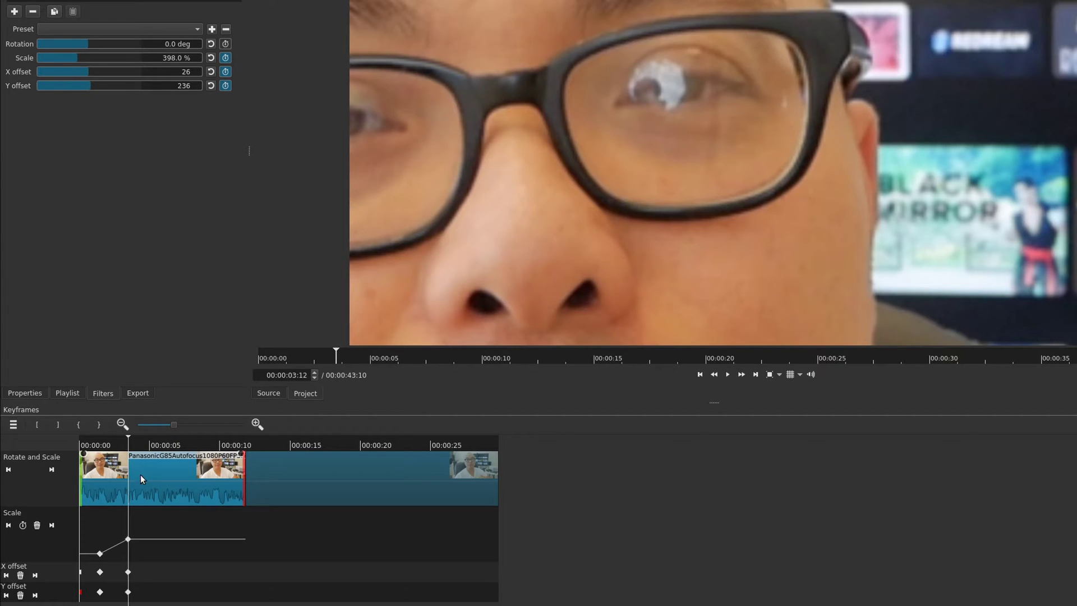
drag(129, 439, 49, 435)
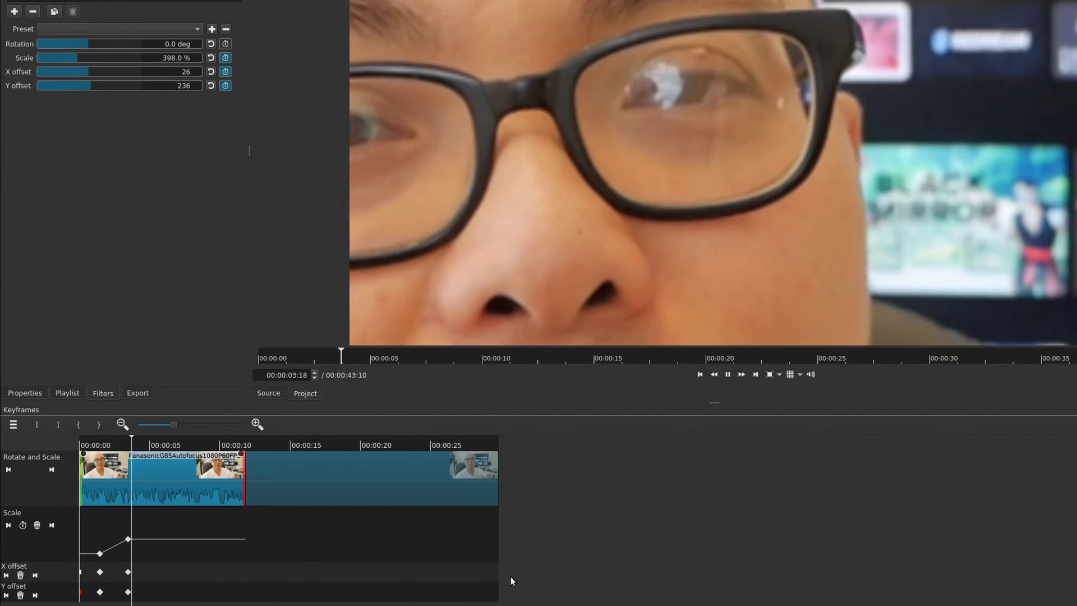
key(space)
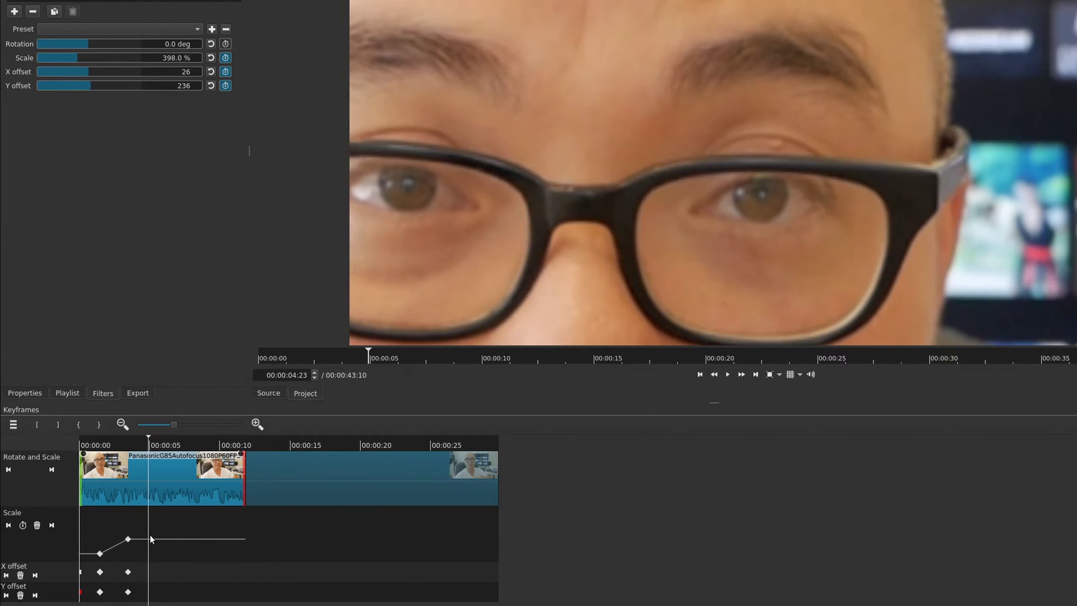
- Move the second scale keyframe to about 5 seconds with a scale of 500.3 % and play the slower zoom from the beginning
mouse_move(128, 540)
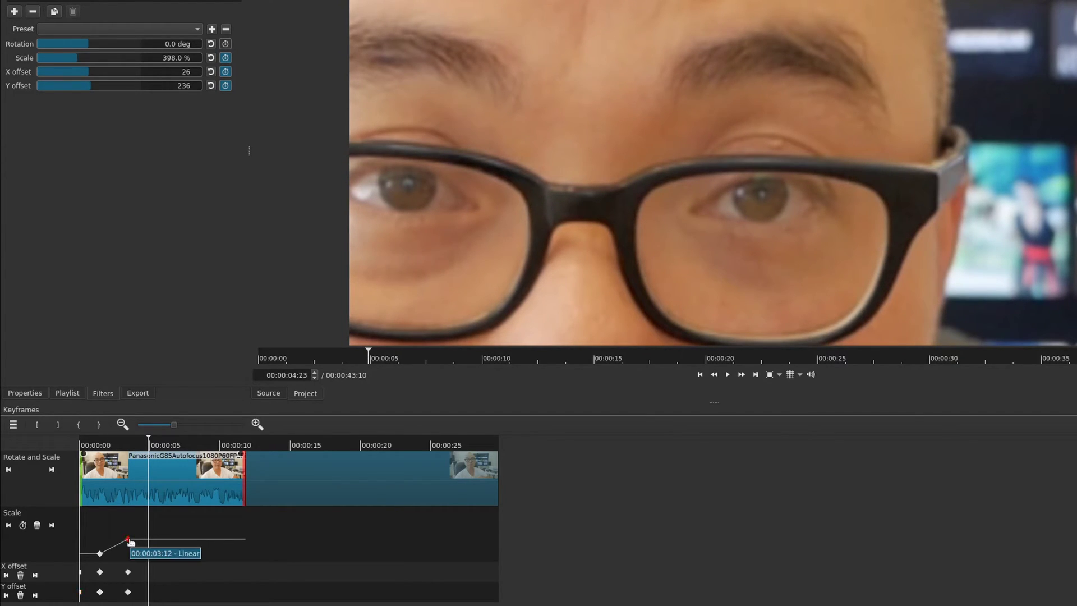
drag(130, 541, 152, 537)
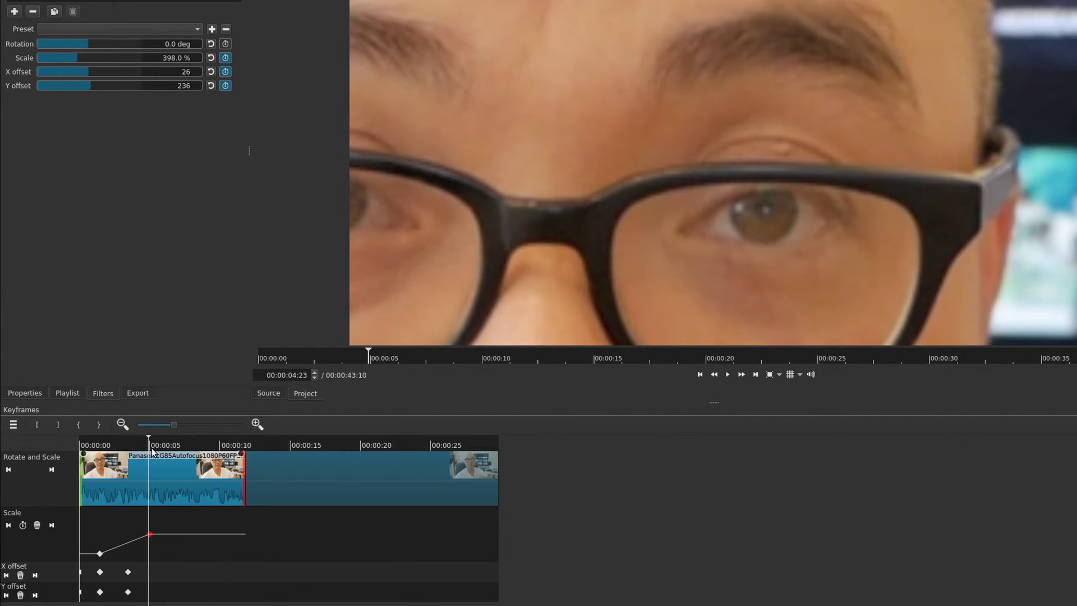
drag(151, 436, 42, 446)
key(space)
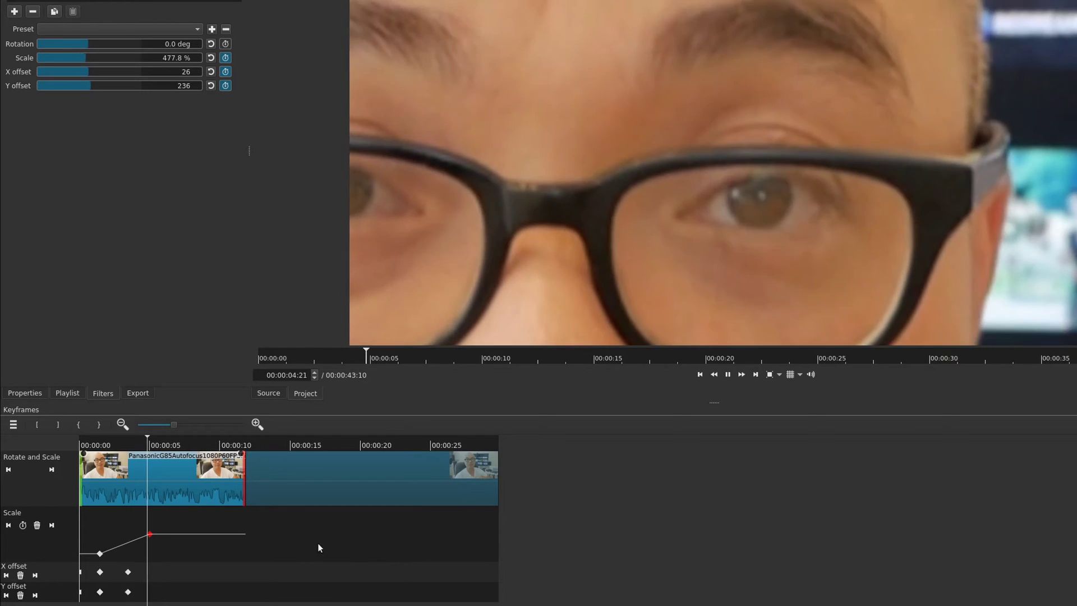
click(152, 533)
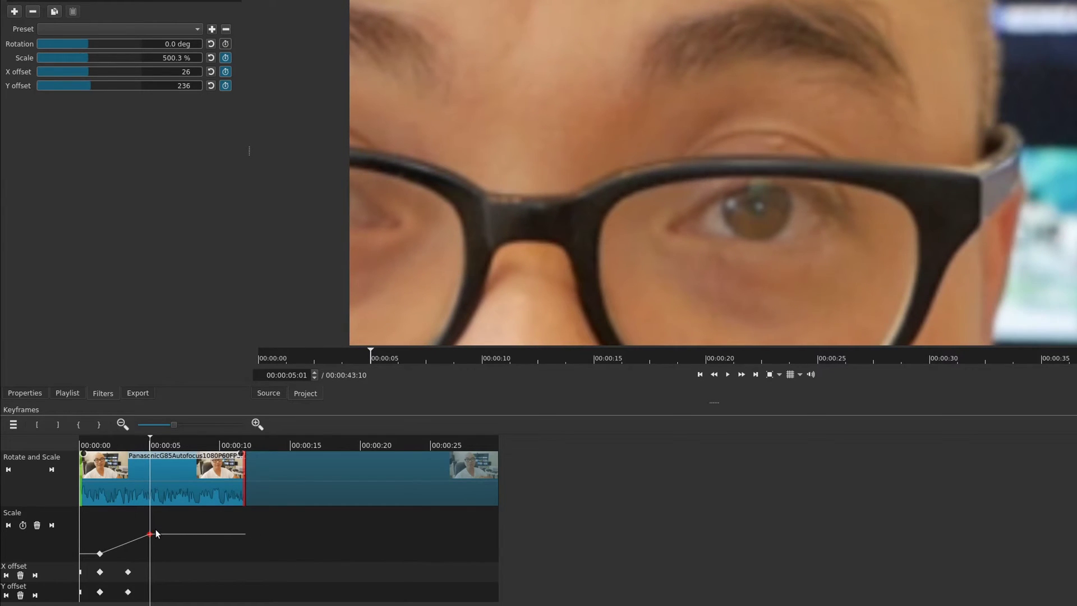
- Move the second scale keyframe to 00:00:02:04 with a scale of 155.8 % and play the quick zoom
drag(151, 534, 111, 554)
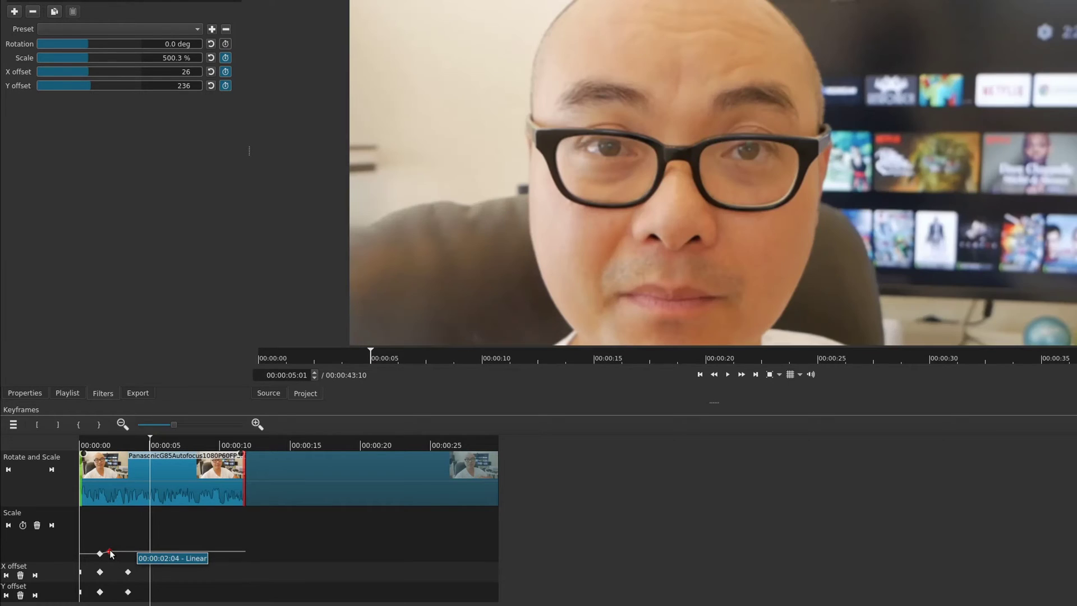
click(93, 446)
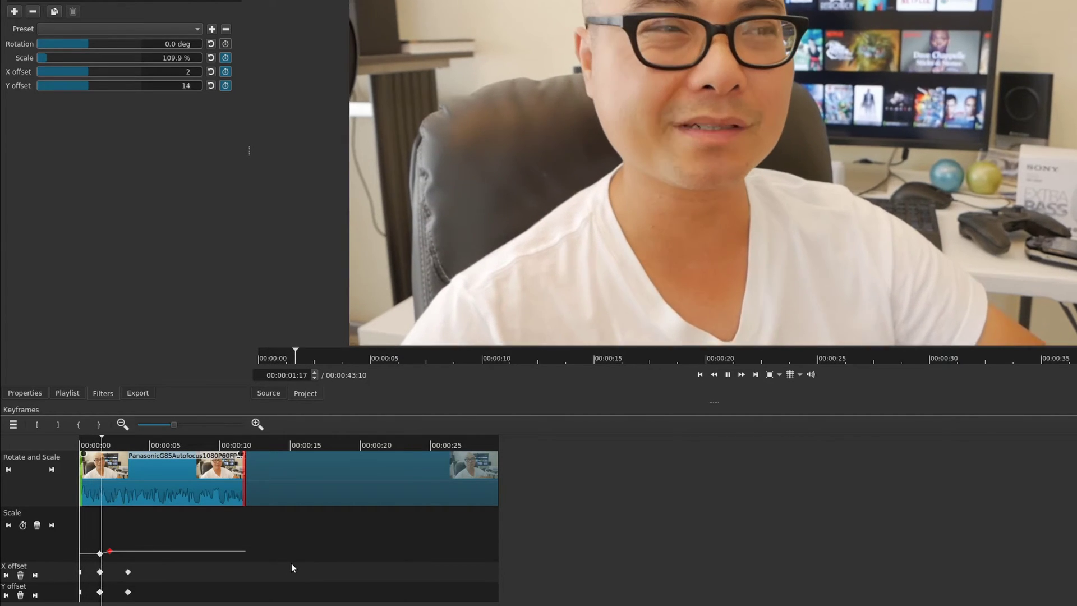
key(space)
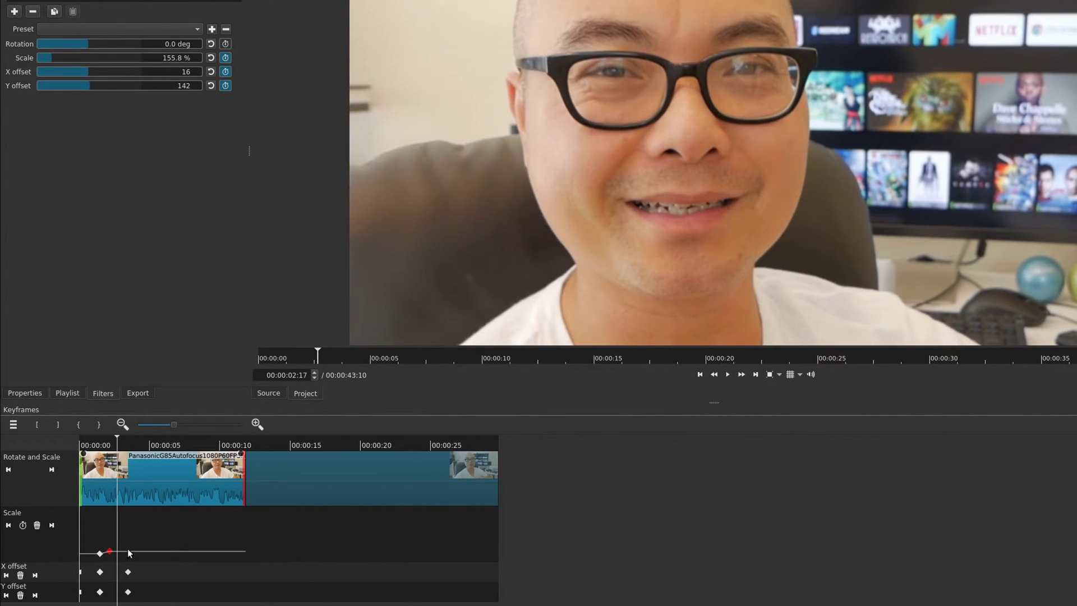
- Raise the scale keyframe at 00:00:02:04, lower it to 0.1 %, and place the playhead on it
drag(113, 553, 113, 539)
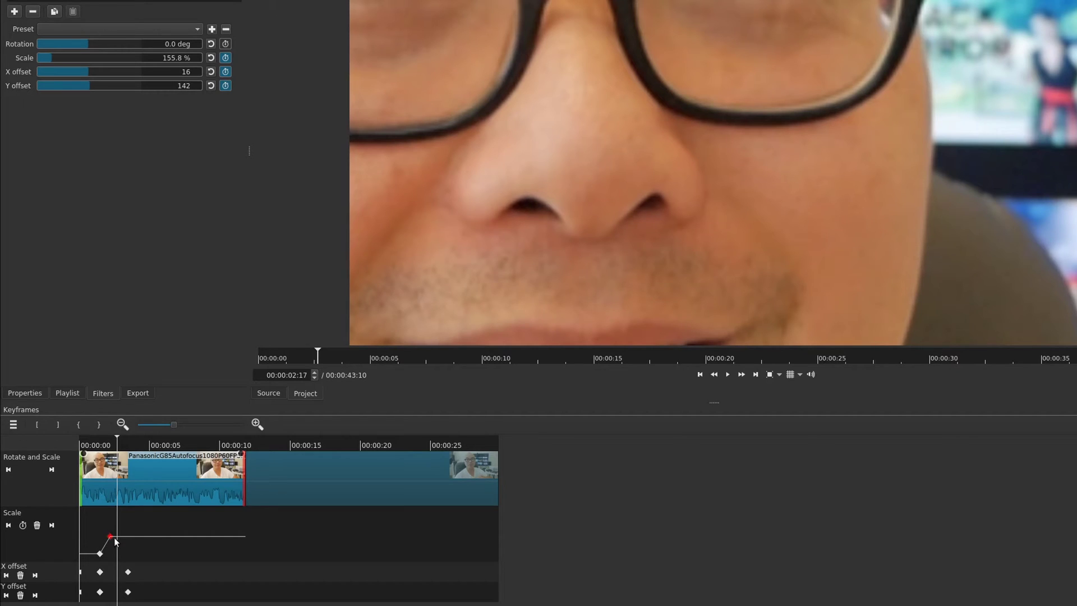
drag(109, 536, 112, 560)
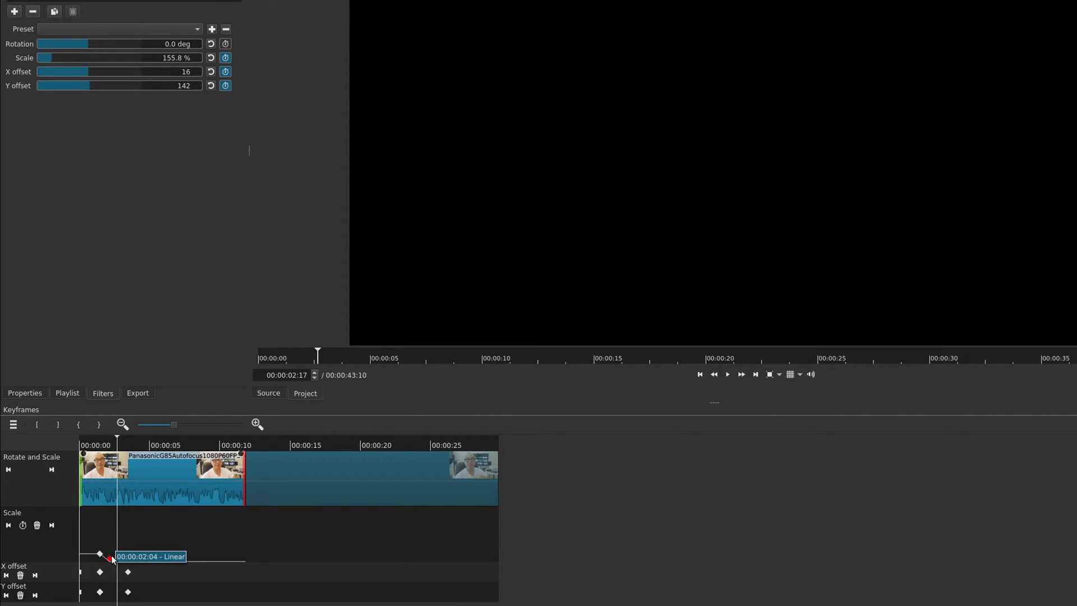
click(111, 435)
click(109, 436)
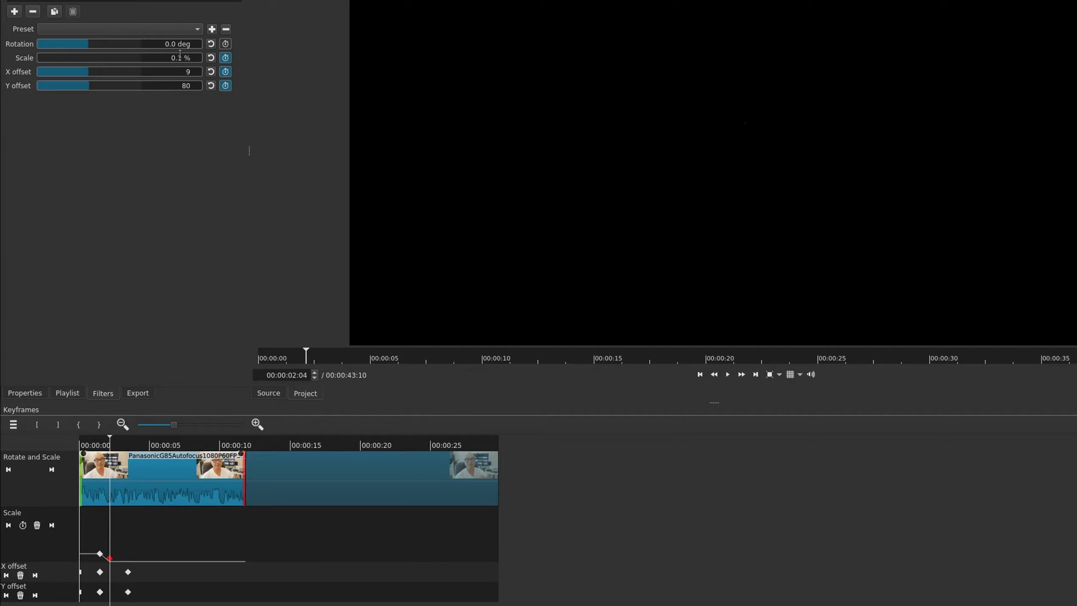
- Set the scale keyframe at 00:00:02:04 to 11.2 % and play the shrinking clip from 00:00:01:12
click(110, 558)
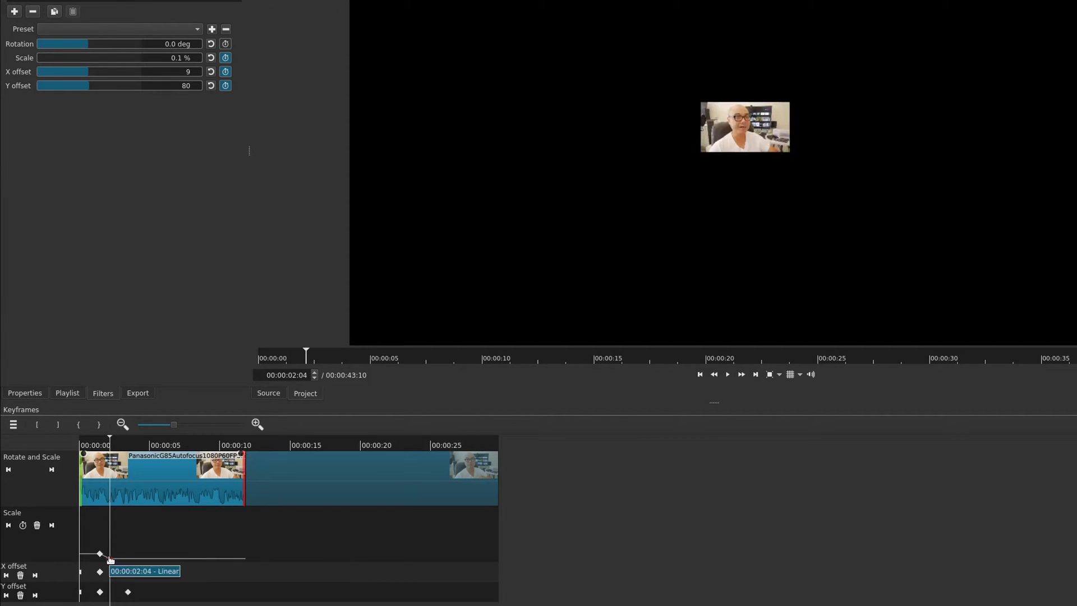
click(101, 438)
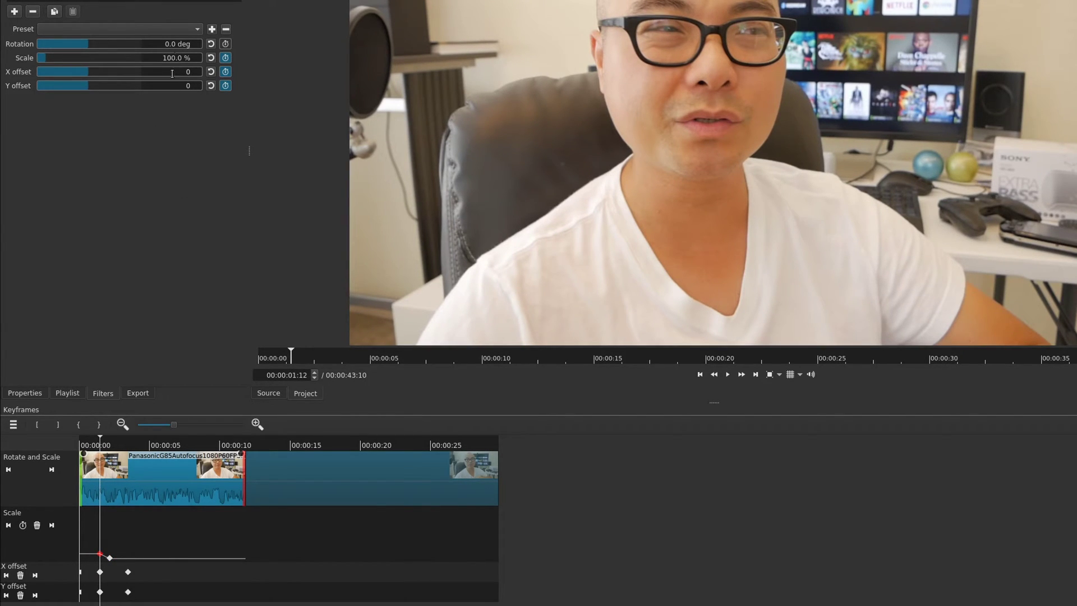
key(space)
key(space)
- Move the second scale keyframe to 00:00:03:17 with a scale of 387.0 %
drag(112, 559, 134, 534)
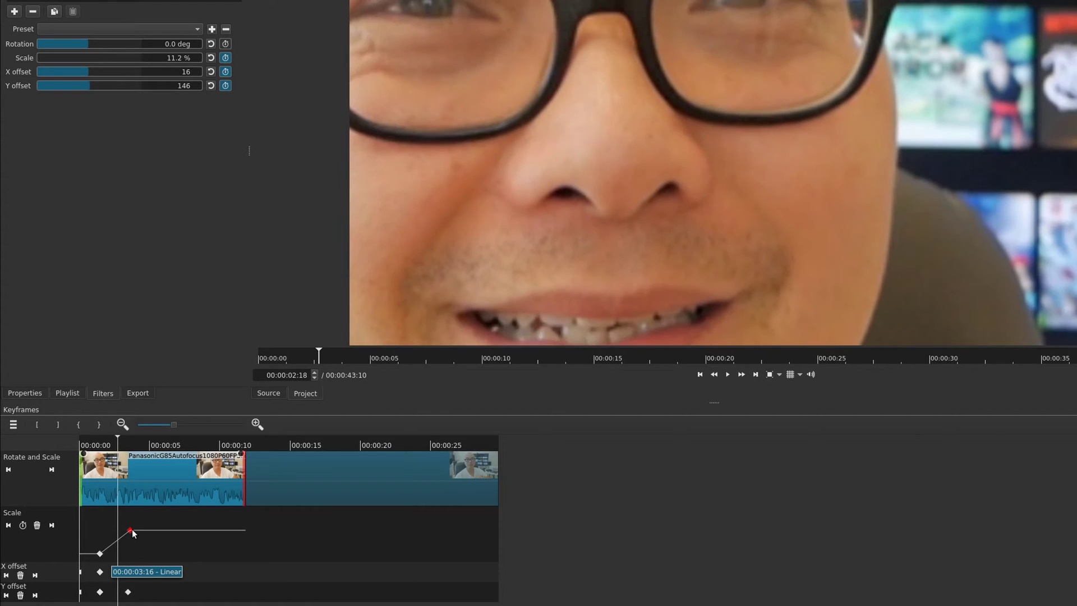
click(179, 581)
click(129, 449)
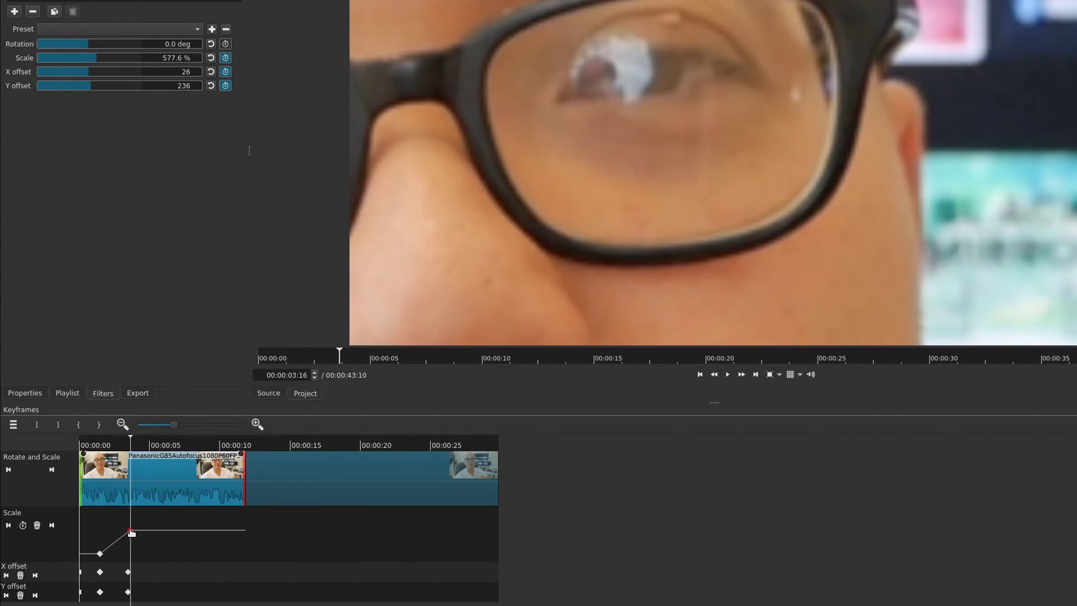
mouse_move(131, 530)
drag(131, 532, 131, 540)
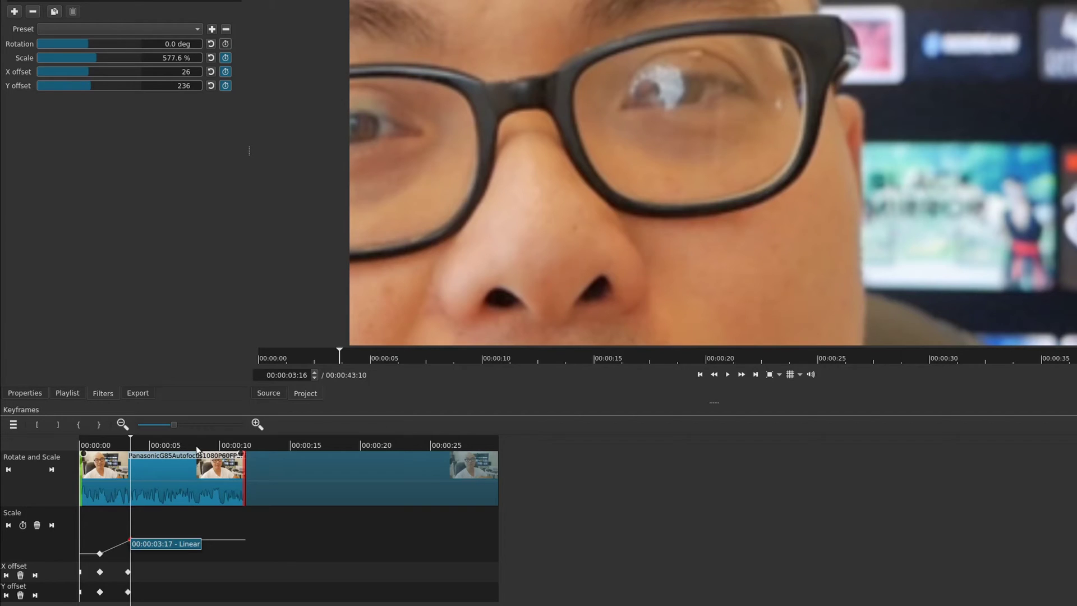
- At 00:00:06:06, add keyframes that hold the zoom with scale 387.1 %, X offset 27 and Y offset 237
click(167, 457)
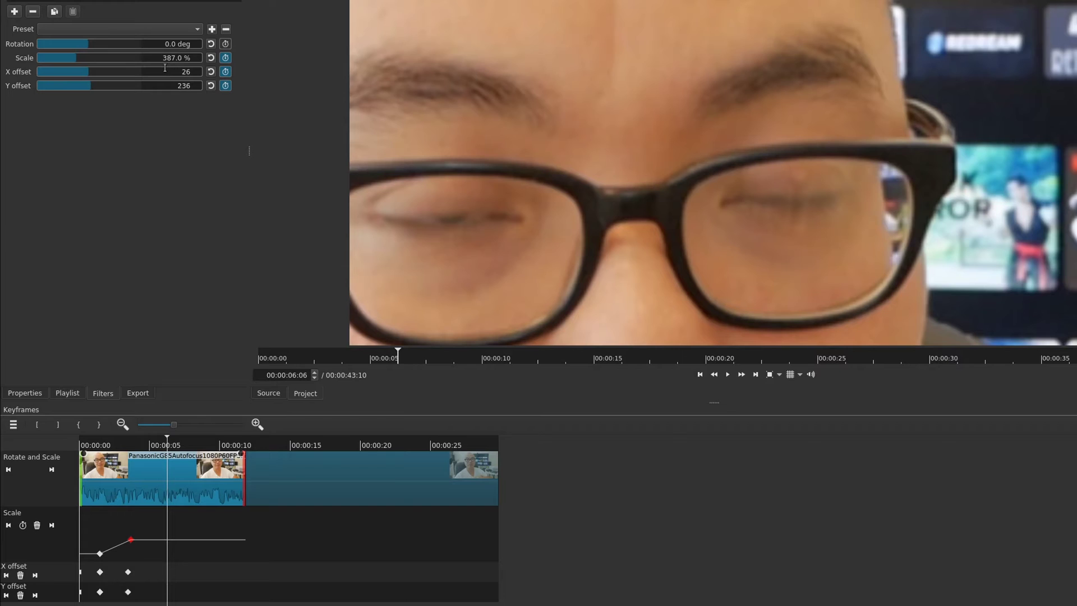
click(188, 56)
double_click(171, 59)
key(Up)
double_click(177, 74)
key(Up)
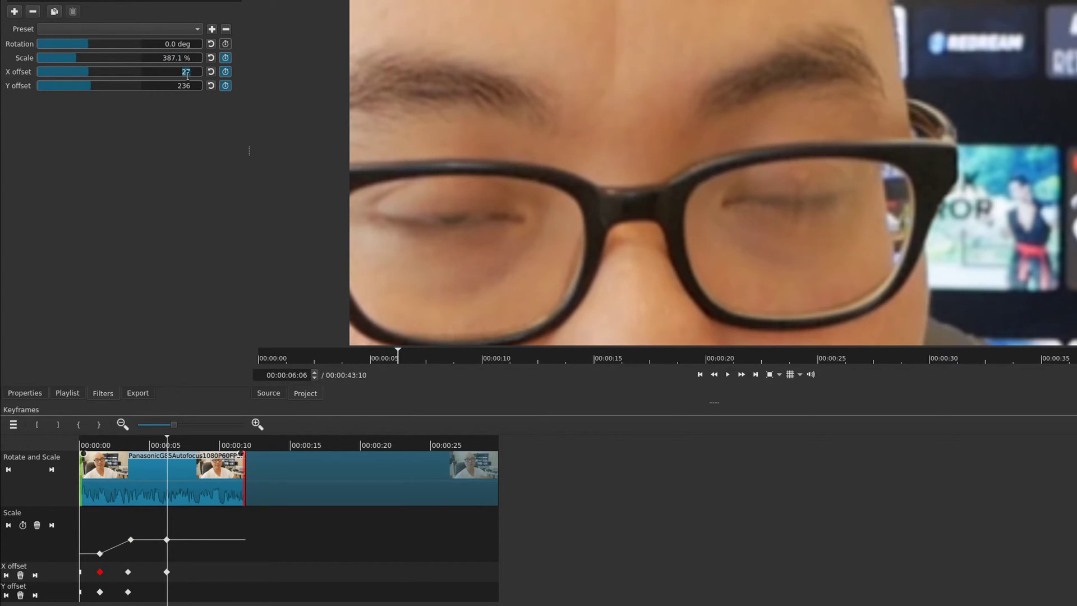
double_click(186, 85)
key(Up)
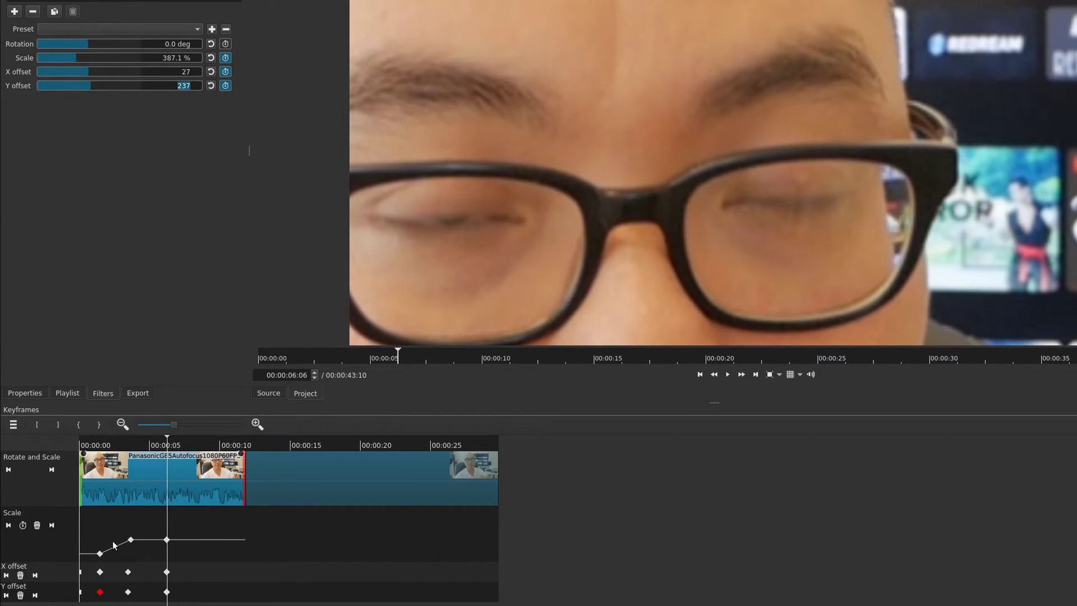
- At 00:00:08:21, keyframe the scale back to 100.0 % and the X and Y offsets back to 0
click(203, 540)
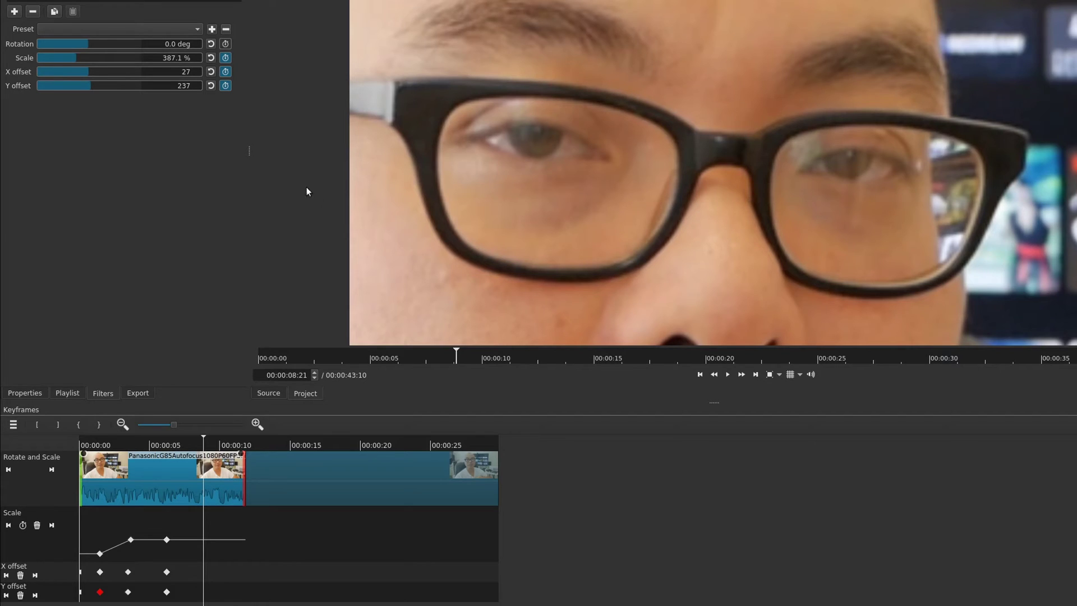
click(211, 58)
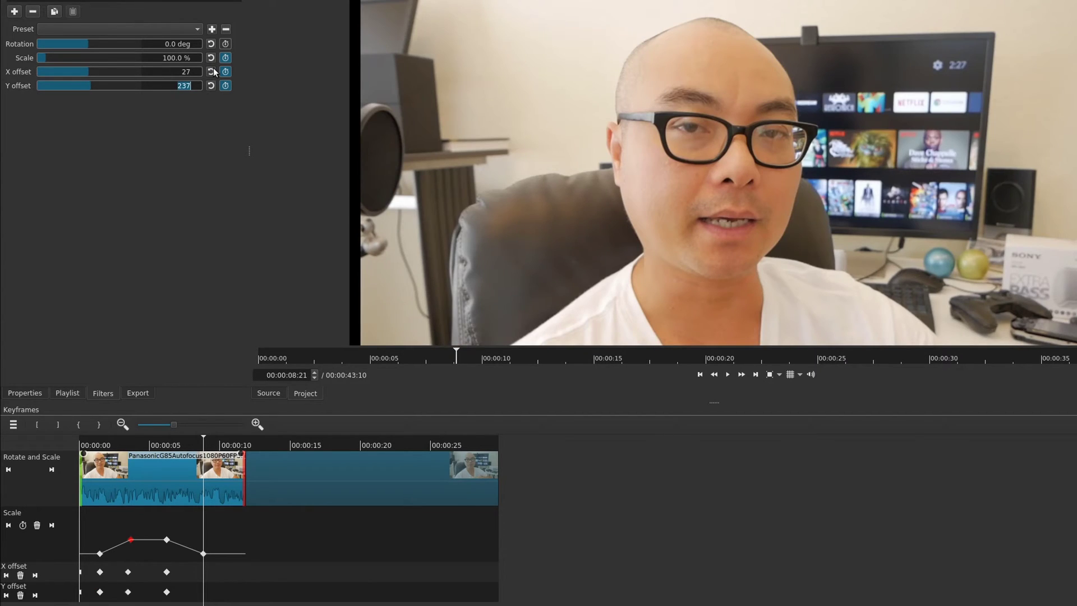
click(211, 72)
click(211, 86)
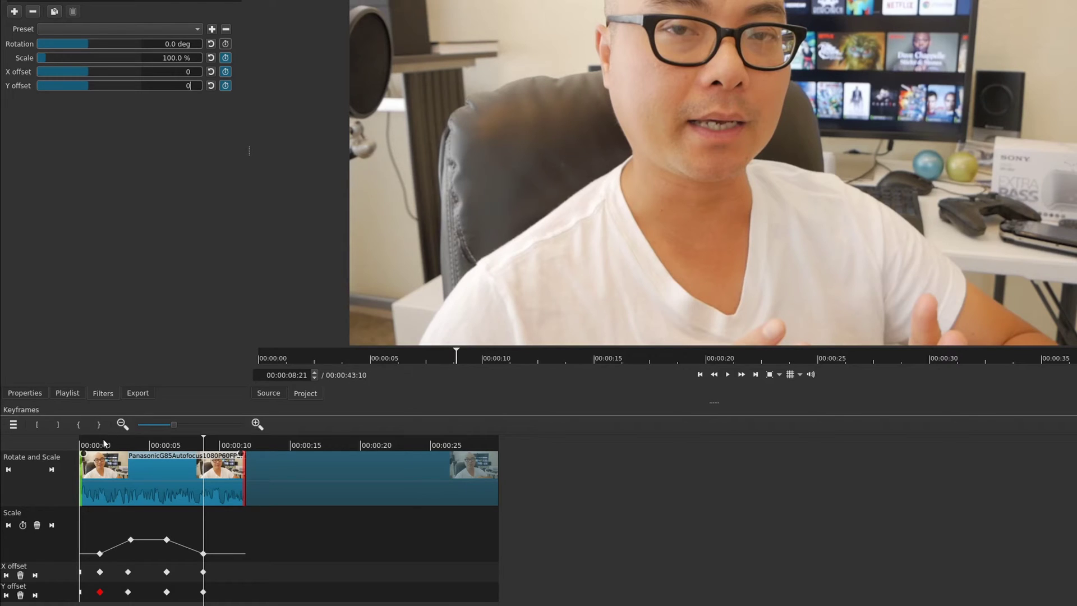
- Play the clip from its beginning to about 10 seconds to preview the zoom in, hold and zoom out
drag(104, 443, 33, 455)
key(space)
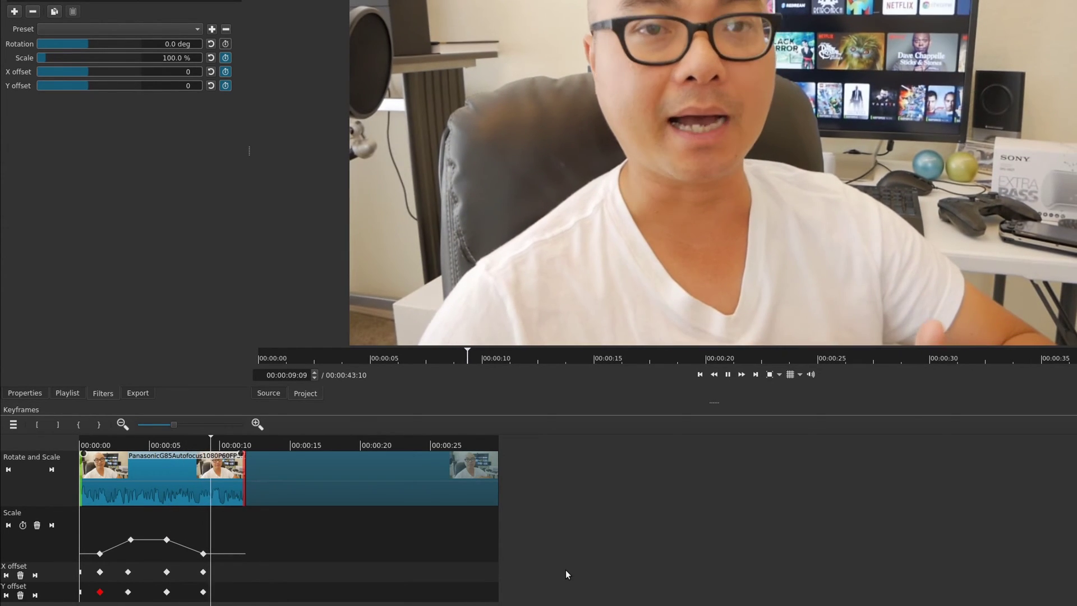
key(space)
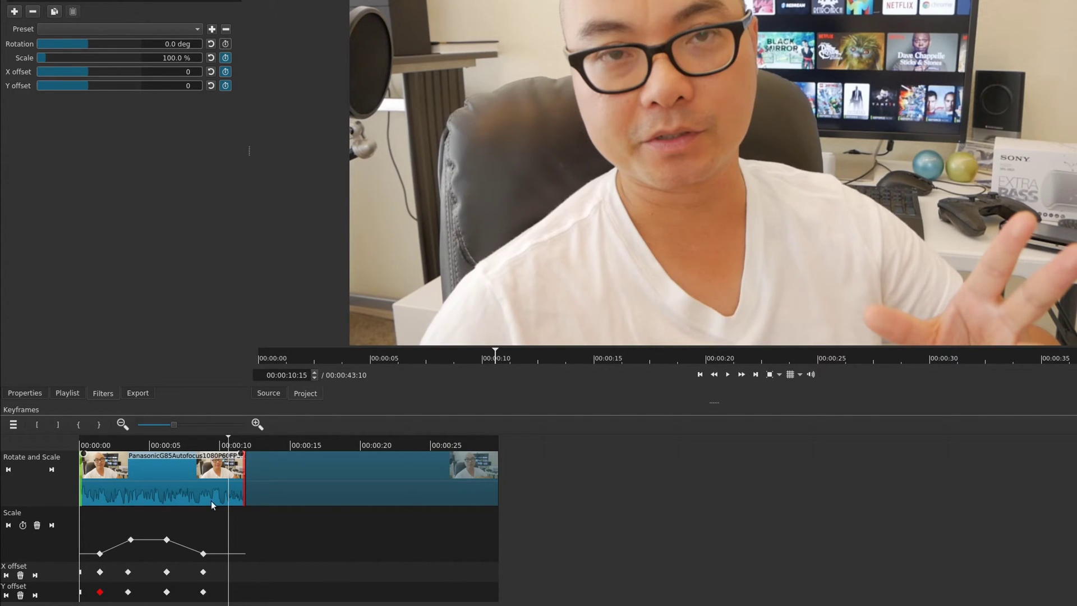
- Play the clip from near its start to about 3 seconds to preview the linear zoom in
click(86, 436)
key(space)
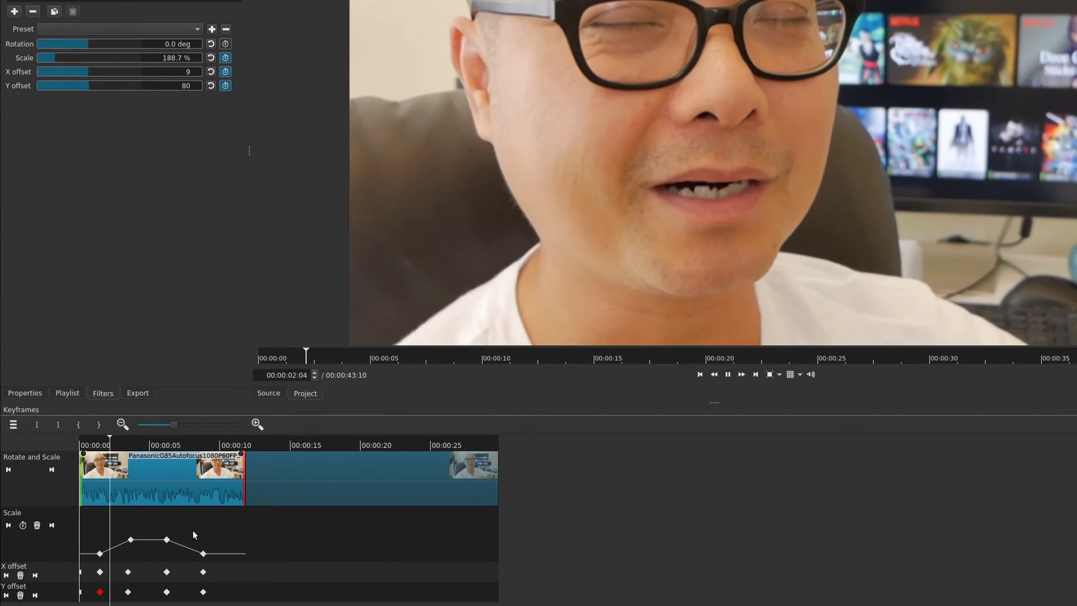
key(space)
key(Left)
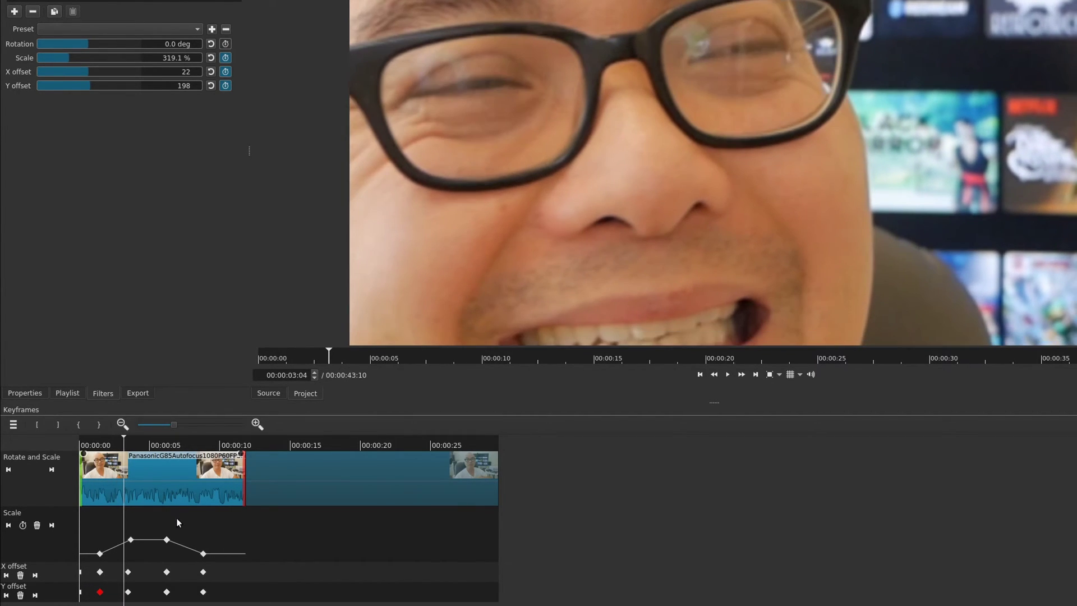
- Change the keyframe type of the scale keyframe at 00:00:03:17 to Smooth
click(130, 540)
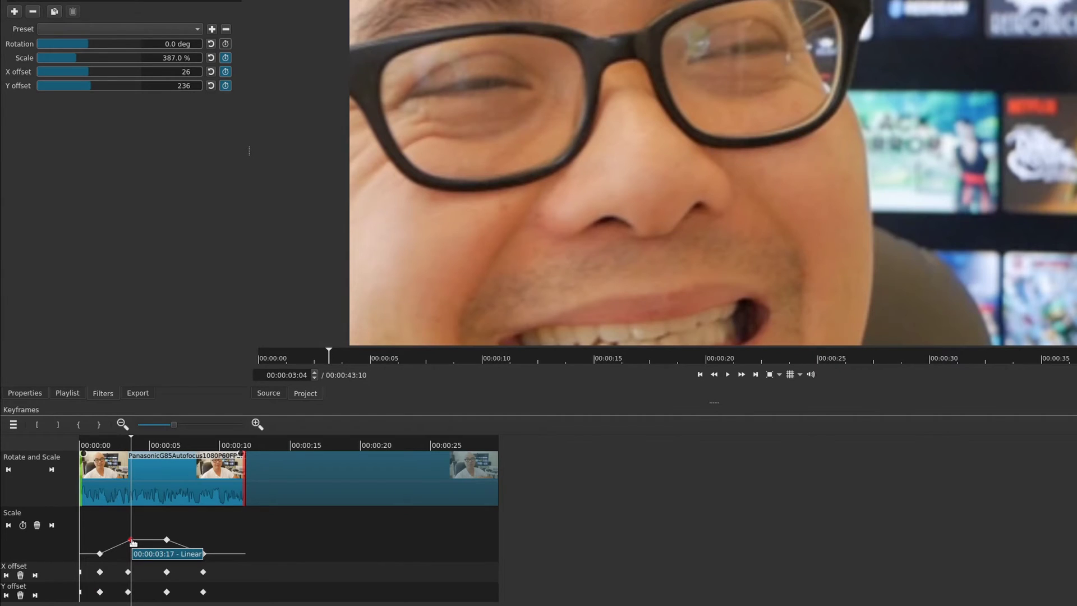
right_click(131, 541)
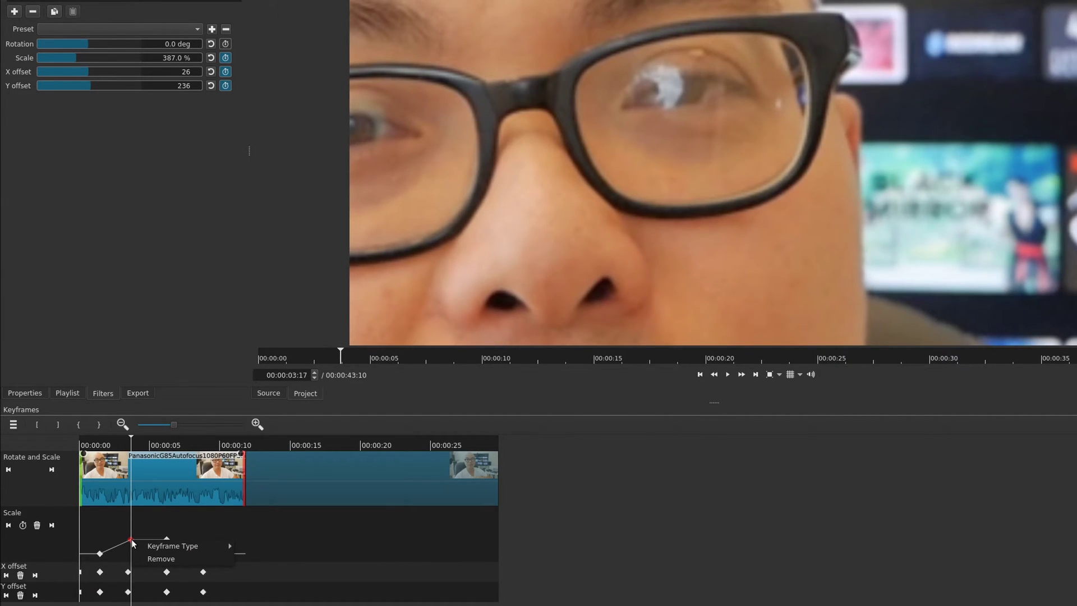
mouse_move(170, 548)
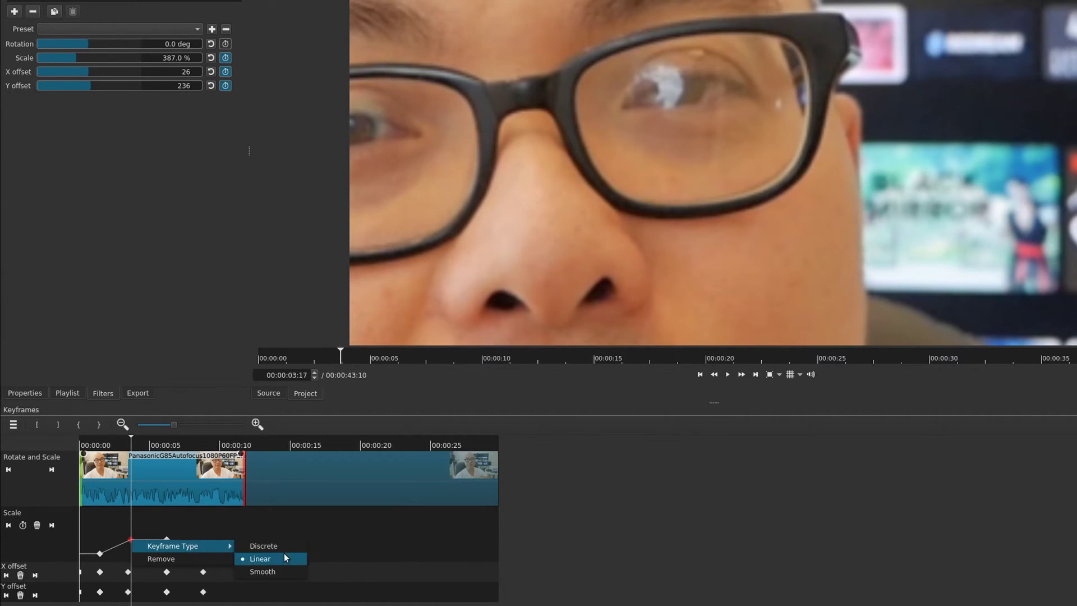
click(261, 545)
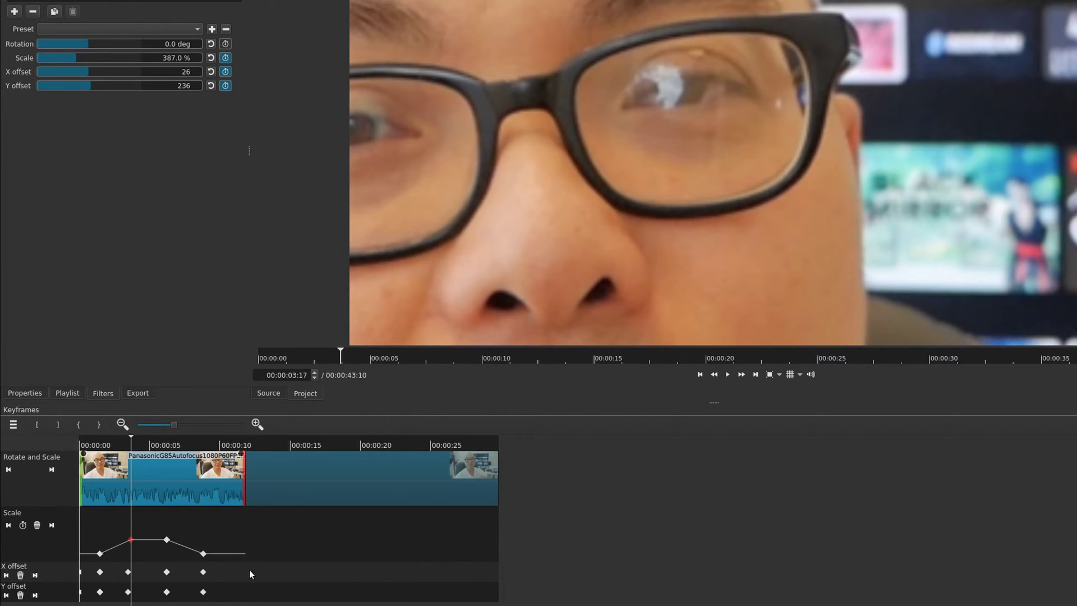
right_click(131, 541)
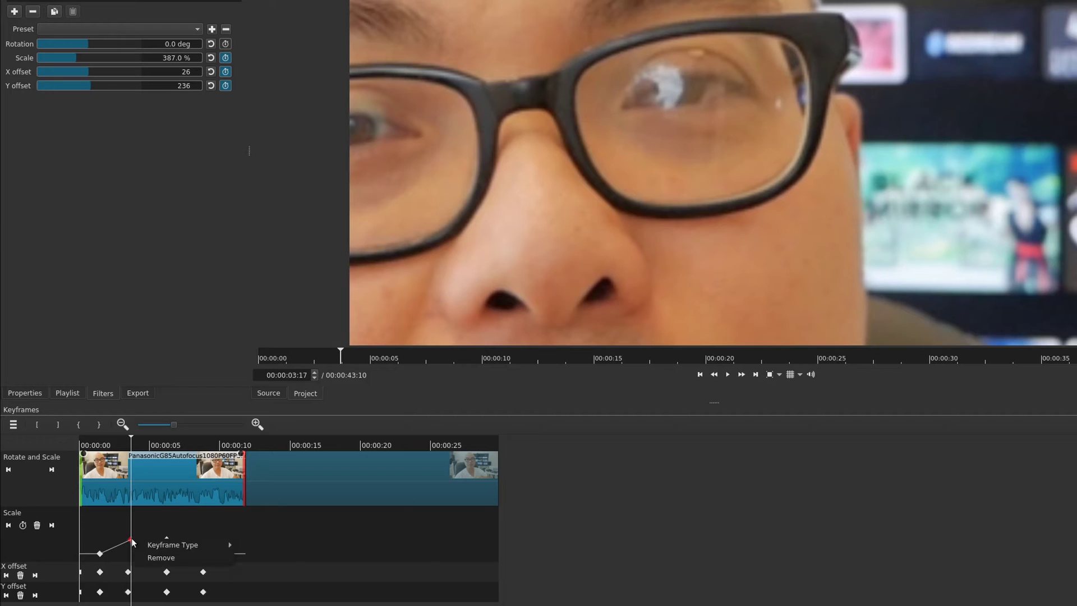
mouse_move(191, 544)
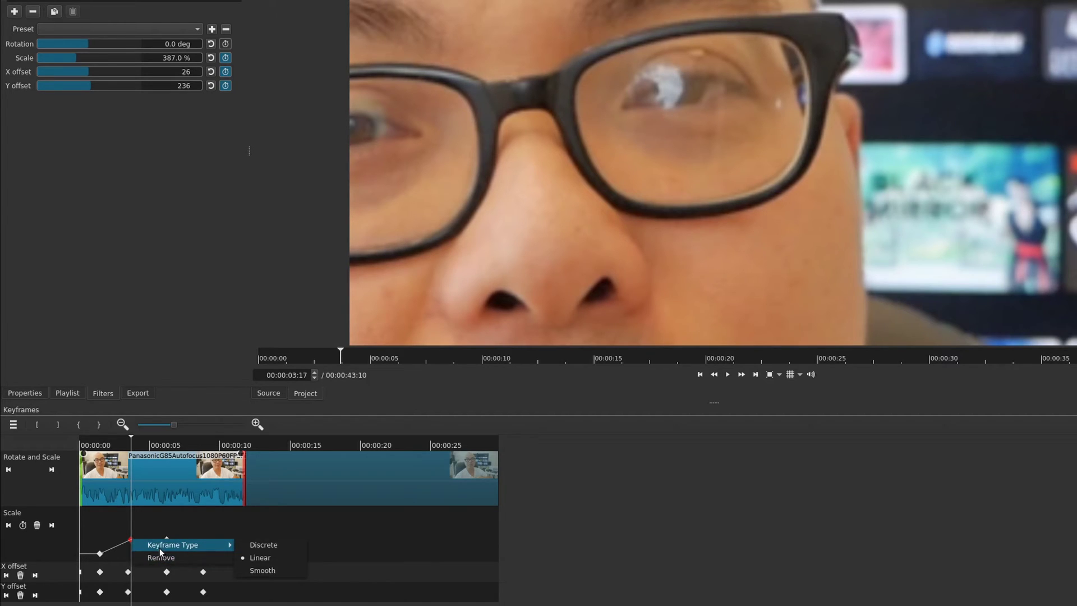
click(281, 567)
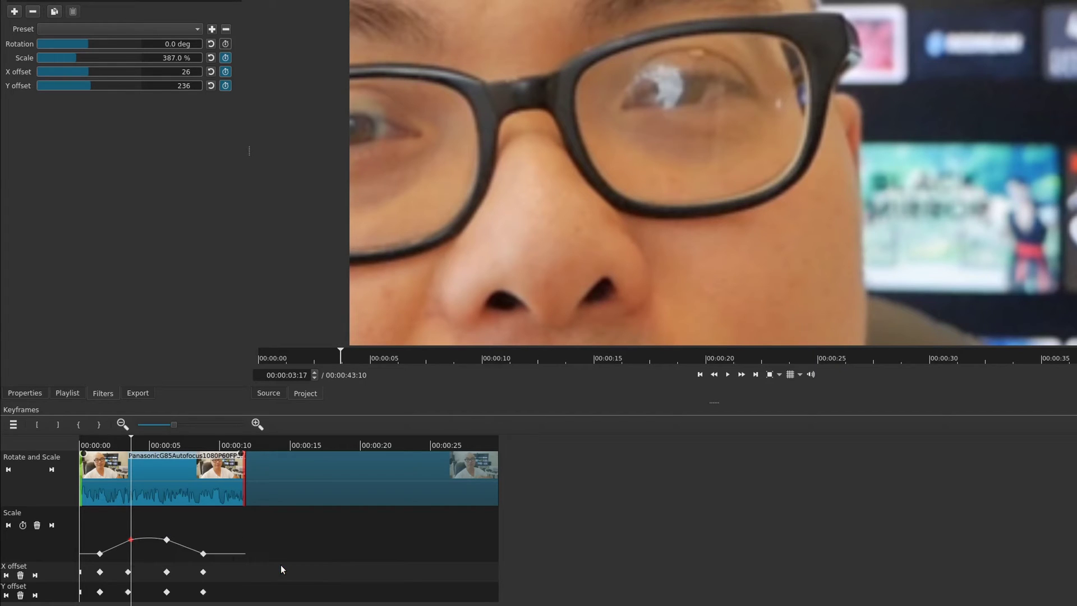
- Change the keyframe type of the scale keyframes at 00:00:06:06 and 00:00:08:21 to Smooth
click(167, 541)
right_click(168, 542)
mouse_move(219, 545)
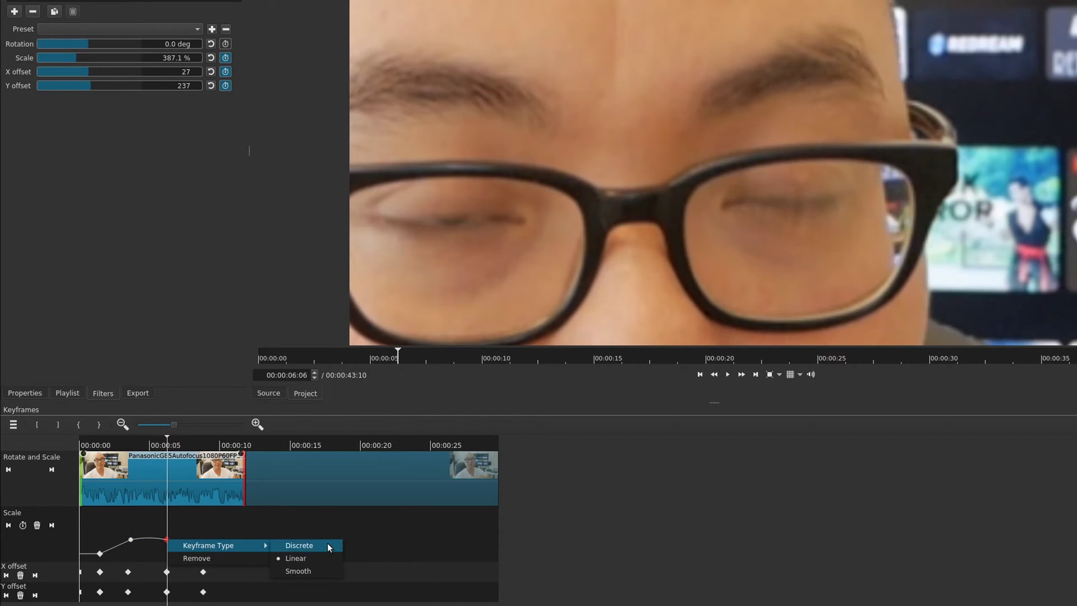
click(303, 570)
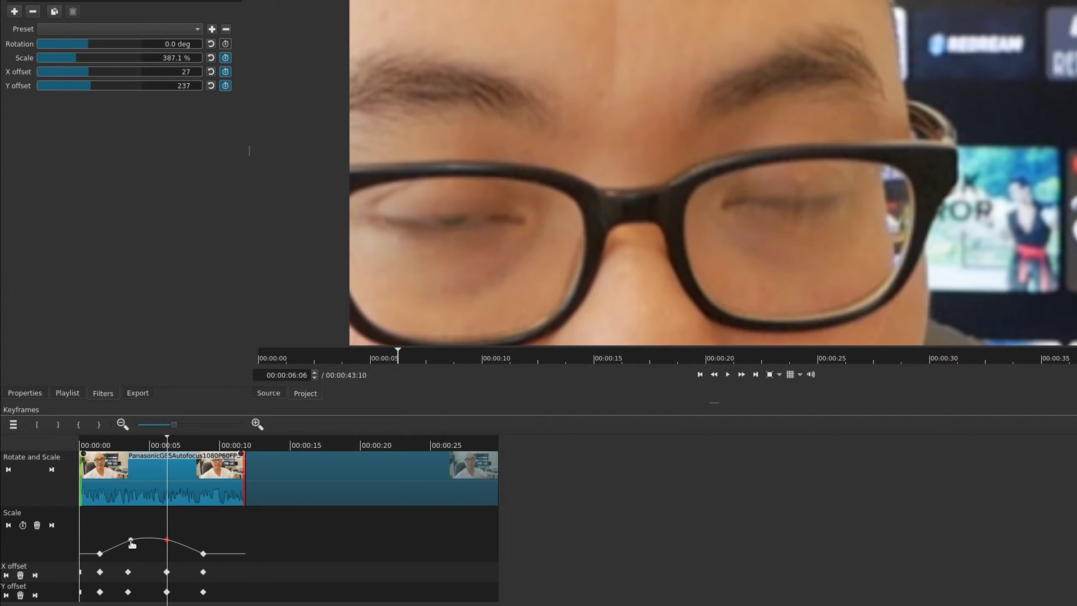
right_click(204, 556)
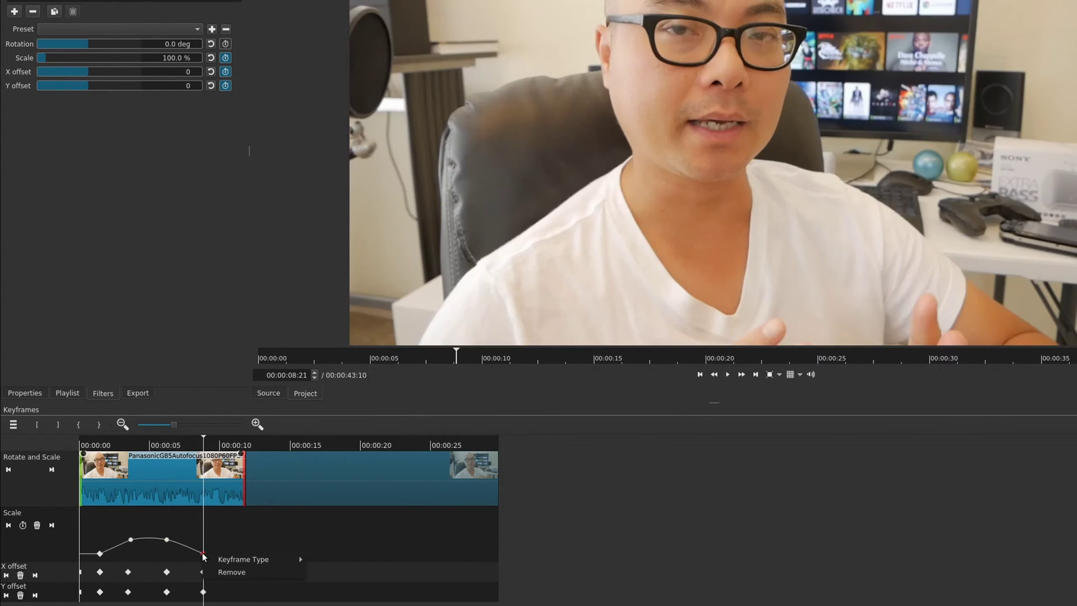
mouse_move(263, 561)
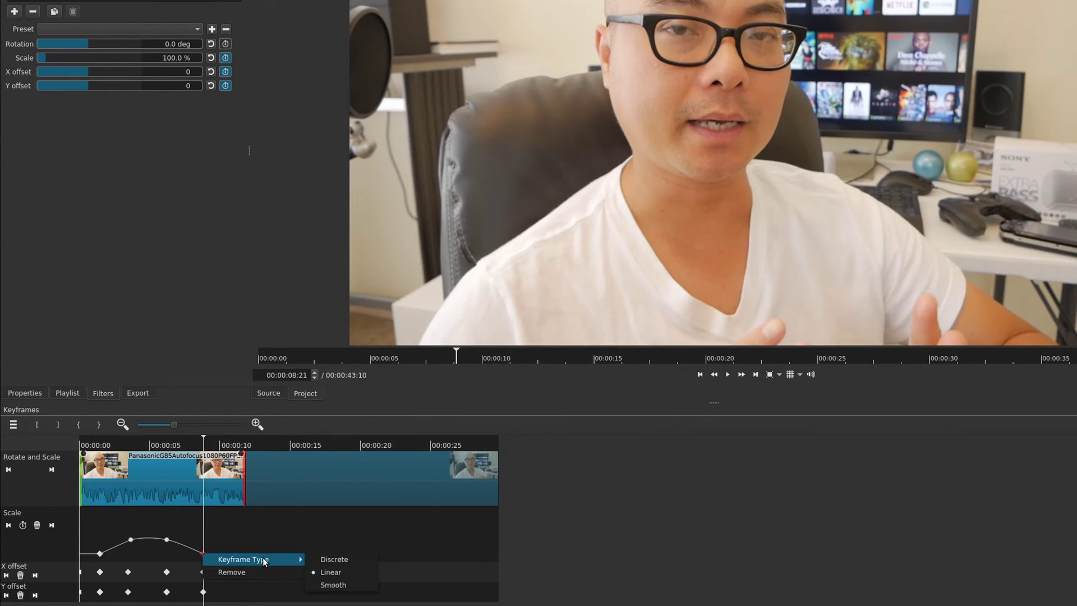
click(334, 584)
- Set the scale keyframe at 00:00:01:12 to Smooth and play the clip from its beginning to about 9 seconds
right_click(100, 553)
mouse_move(135, 560)
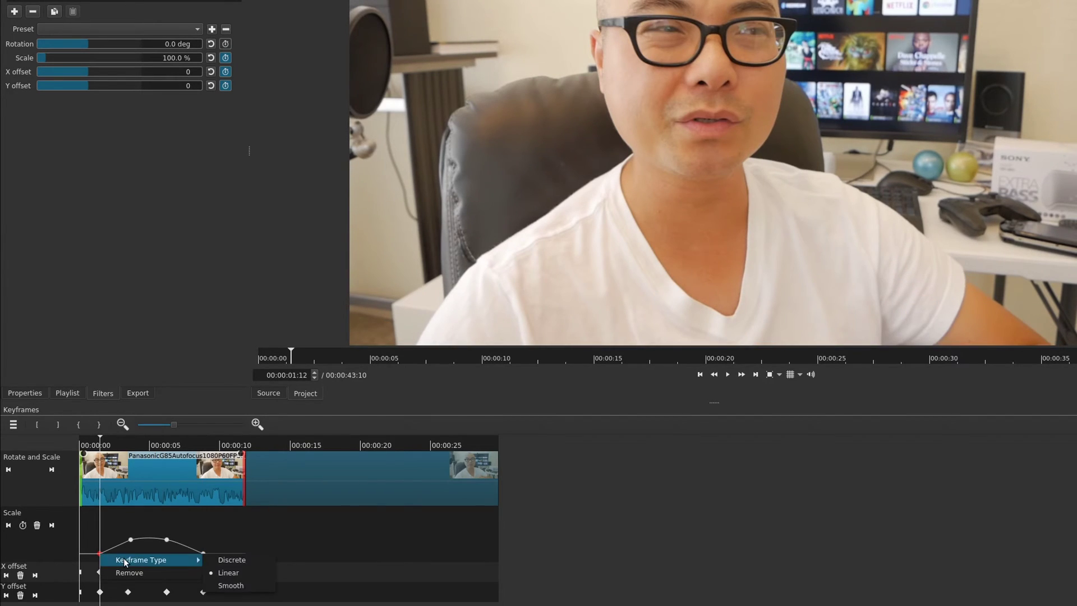
click(259, 586)
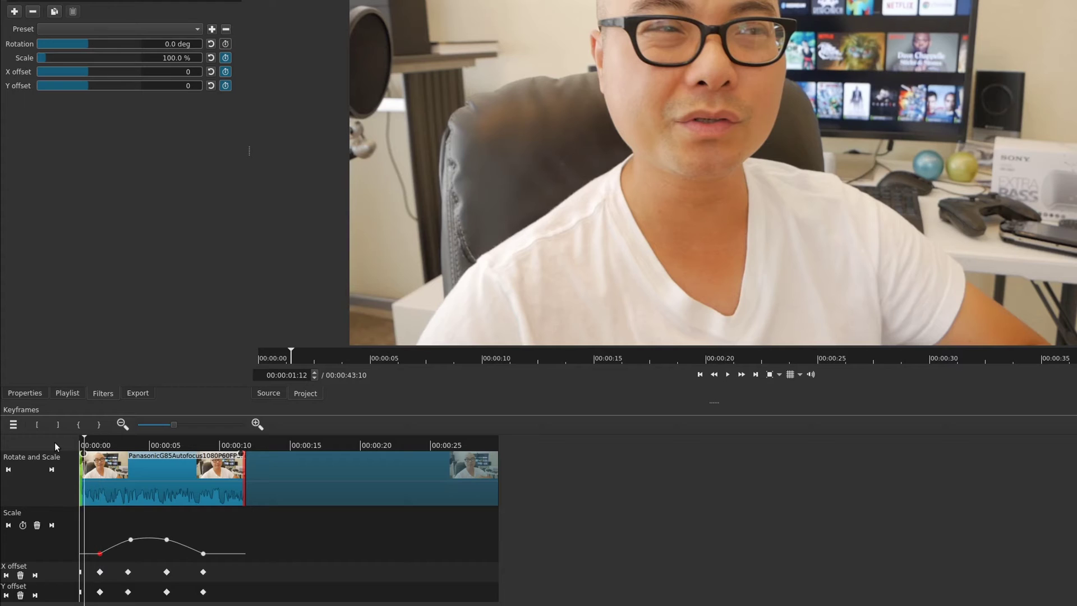
key(Home)
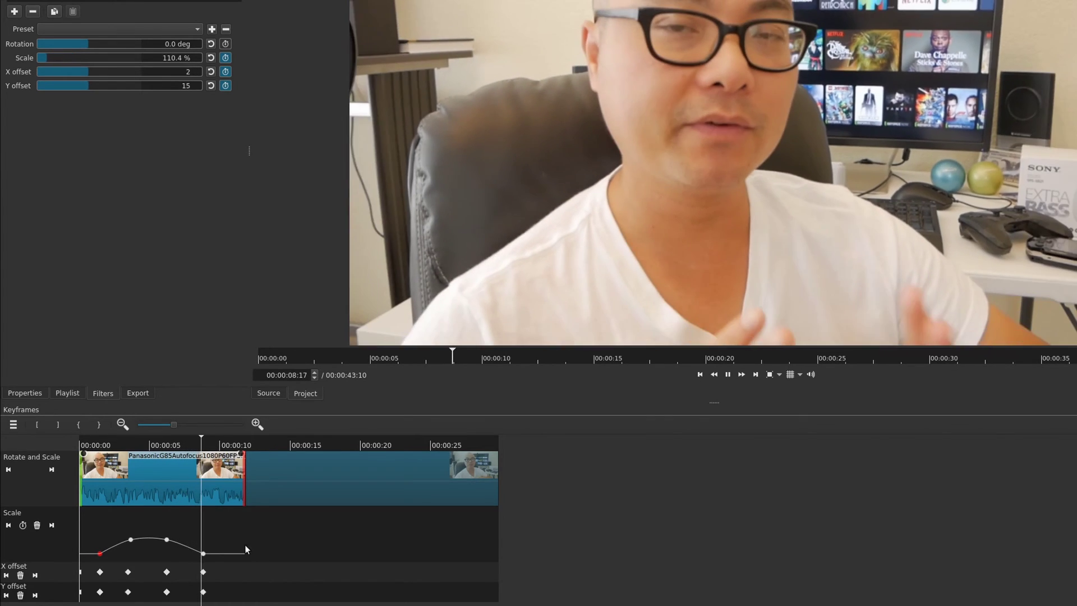
key(space)
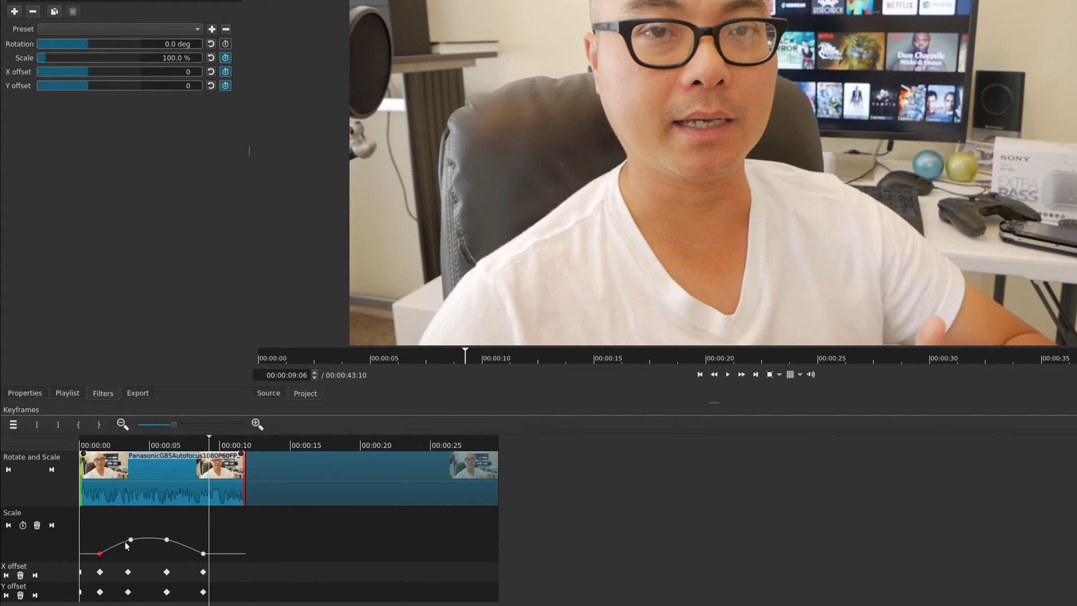
- Move the second scale keyframe to 00:00:04:01 with a scale of about 700 % and place the playhead there
drag(133, 543, 136, 524)
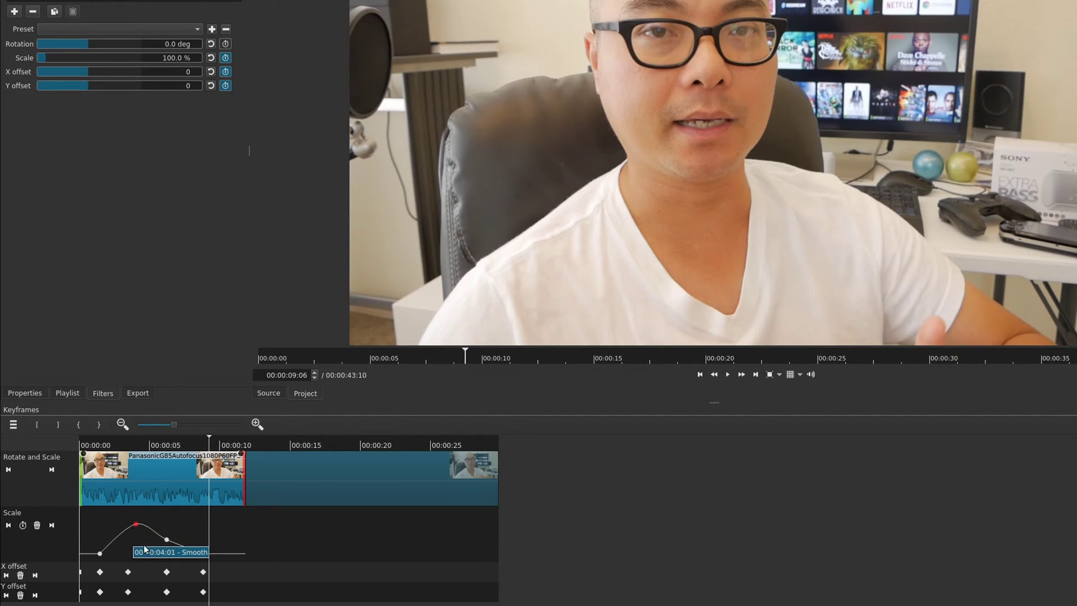
click(136, 441)
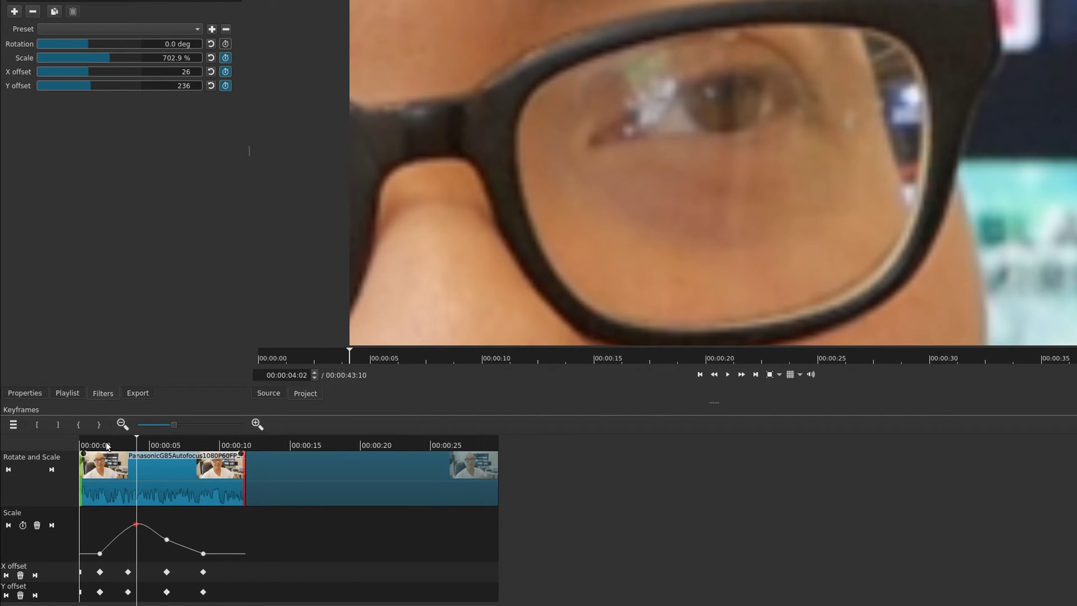
- Set the scale keyframe at 00:00:01:12 to Discrete and play the clip from its beginning to about 5 seconds
click(100, 554)
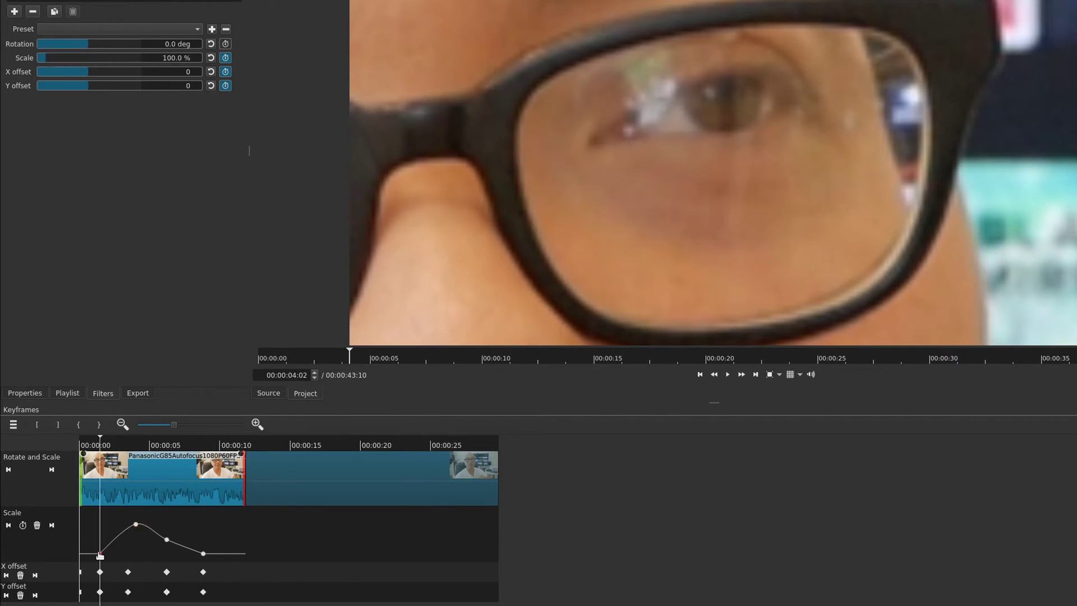
right_click(99, 554)
mouse_move(153, 561)
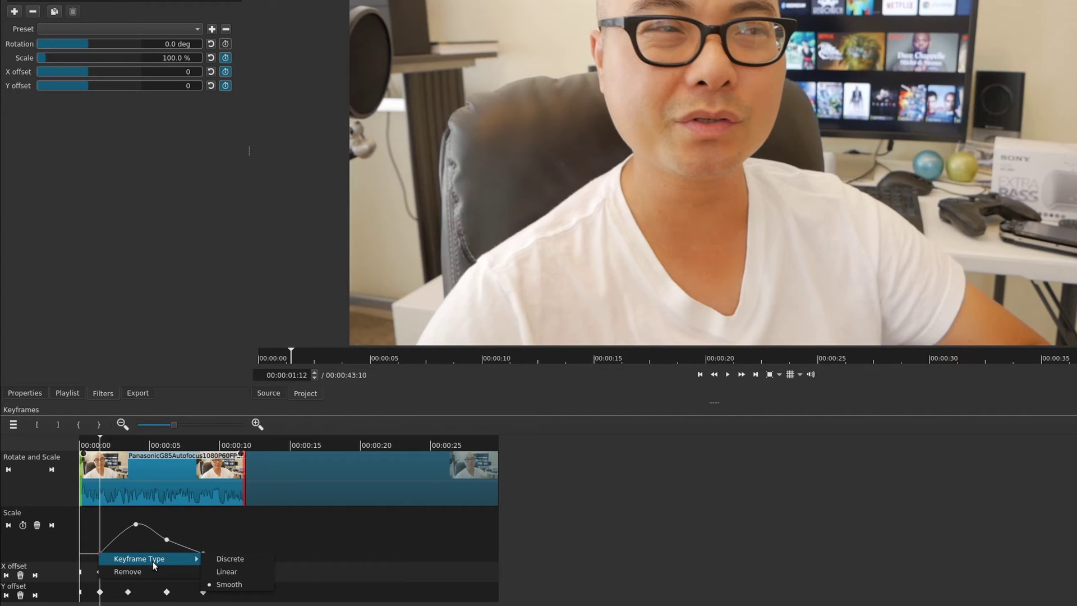
click(224, 561)
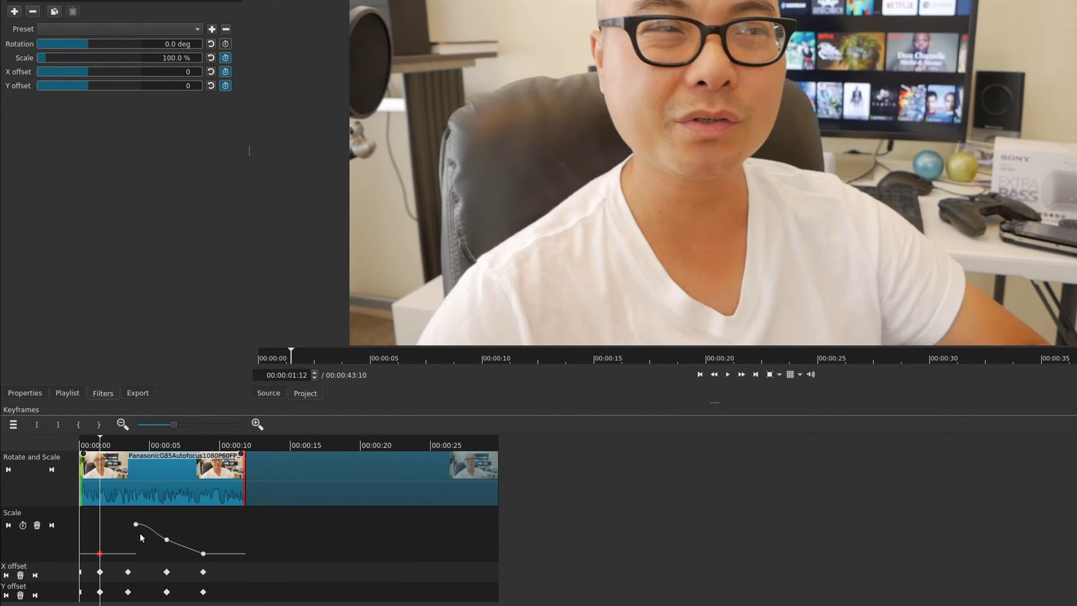
drag(100, 439, 79, 439)
key(space)
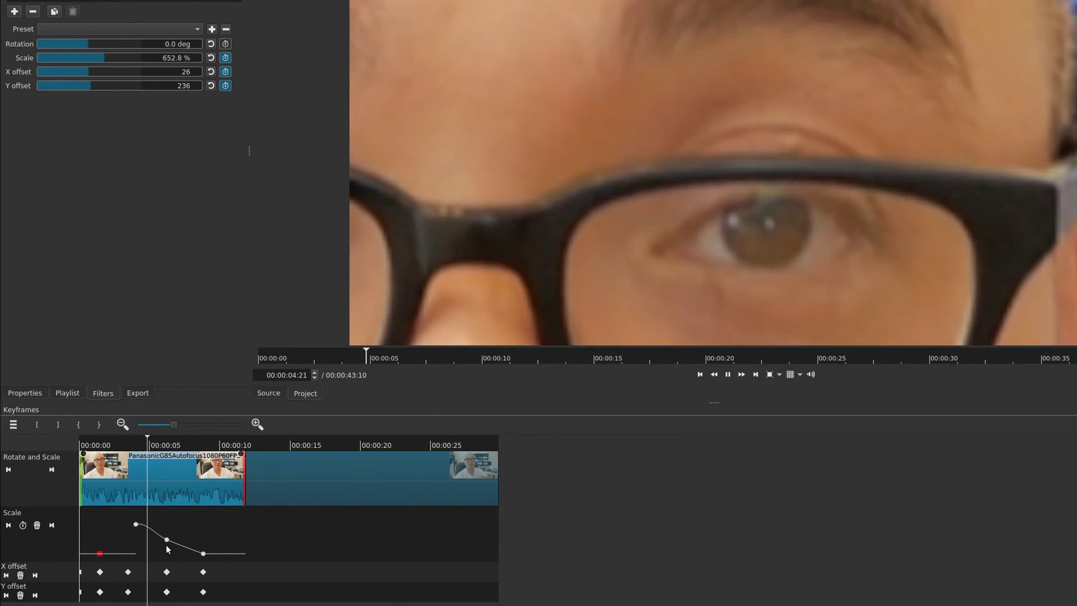
key(space)
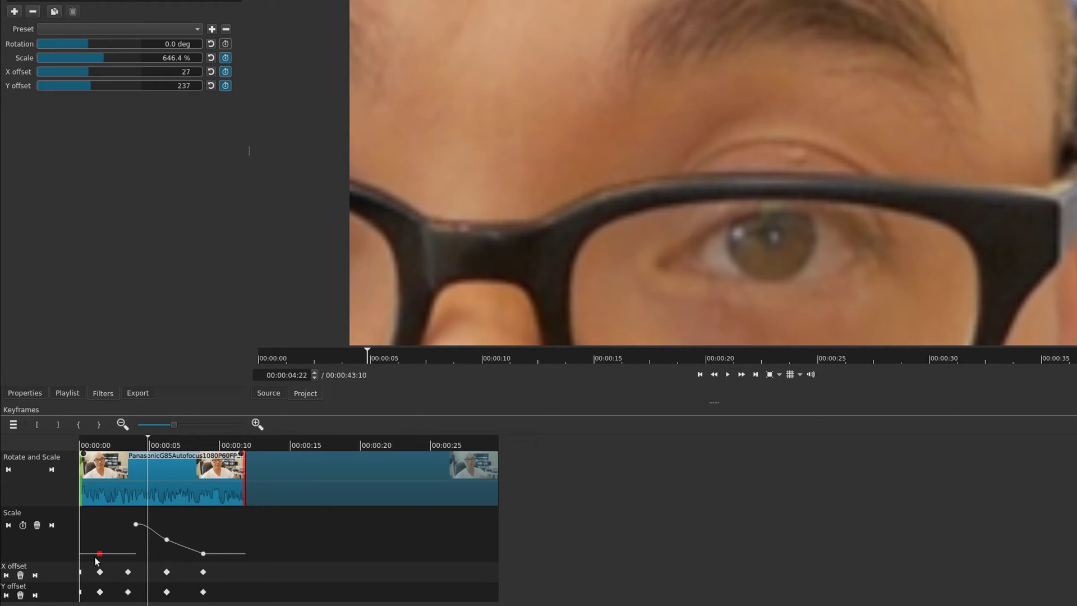
- Set the scale keyframe at 00:00:01:12 back to the Smooth type
click(107, 443)
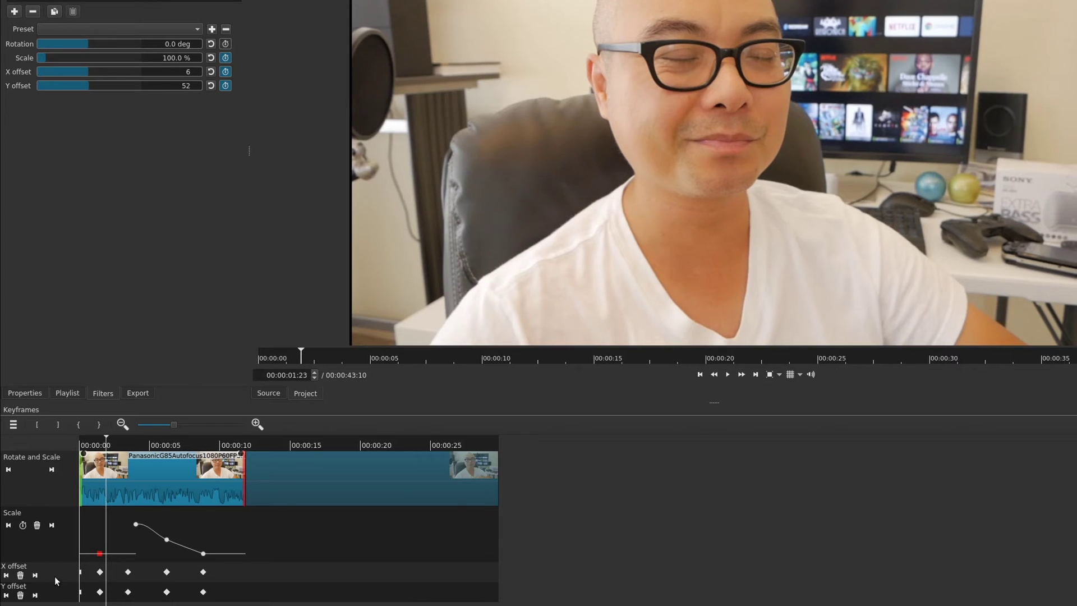
right_click(100, 554)
mouse_move(135, 558)
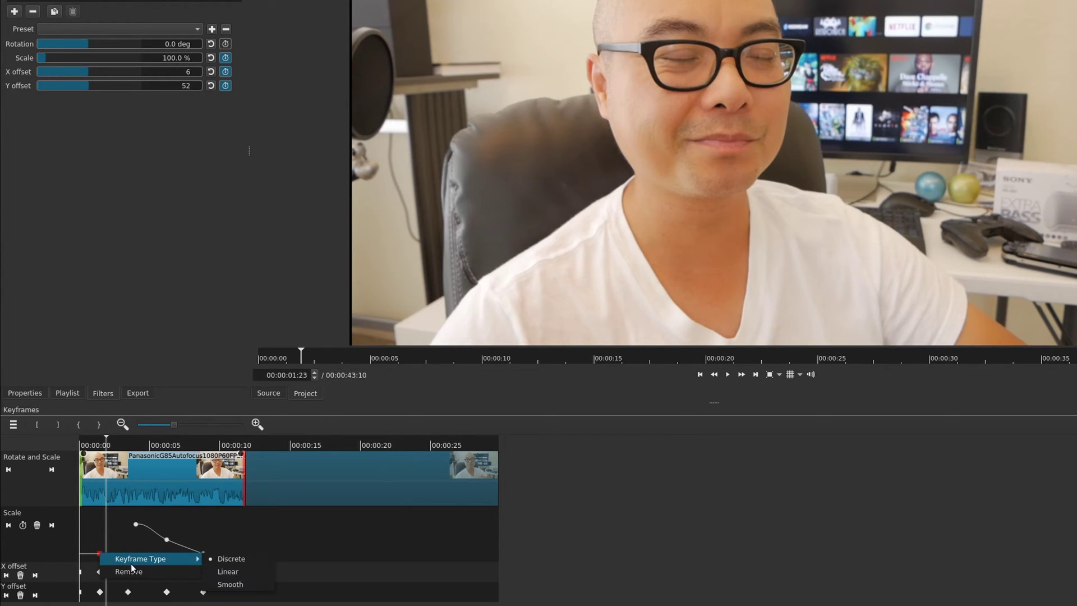
click(227, 585)
- Set the scale keyframe at 00:00:04:01 to Discrete and play the clip to about 8 seconds
click(135, 524)
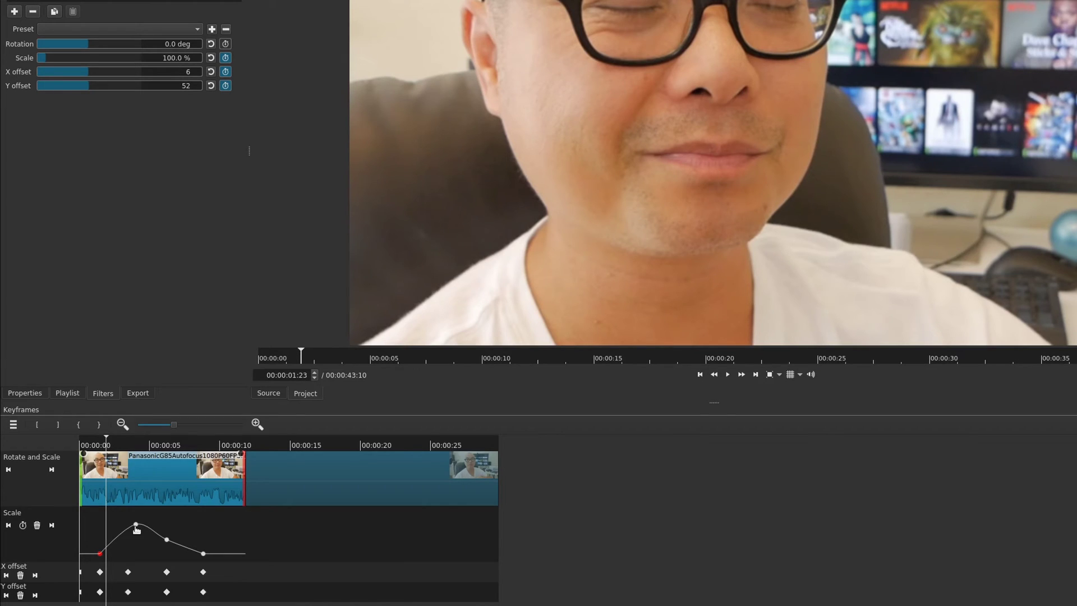
right_click(136, 528)
mouse_move(174, 533)
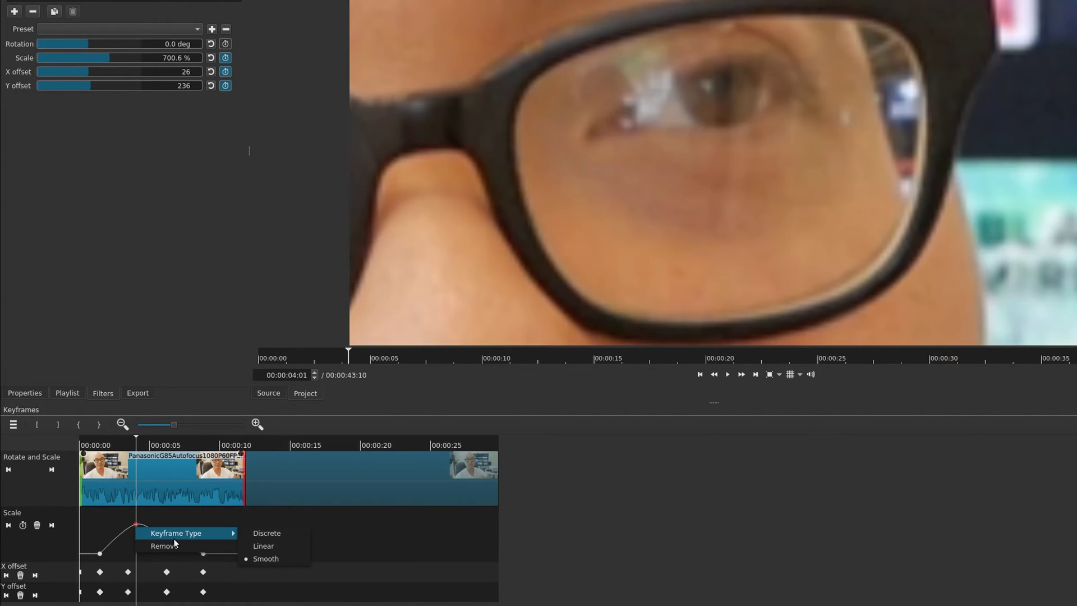
click(274, 536)
click(125, 447)
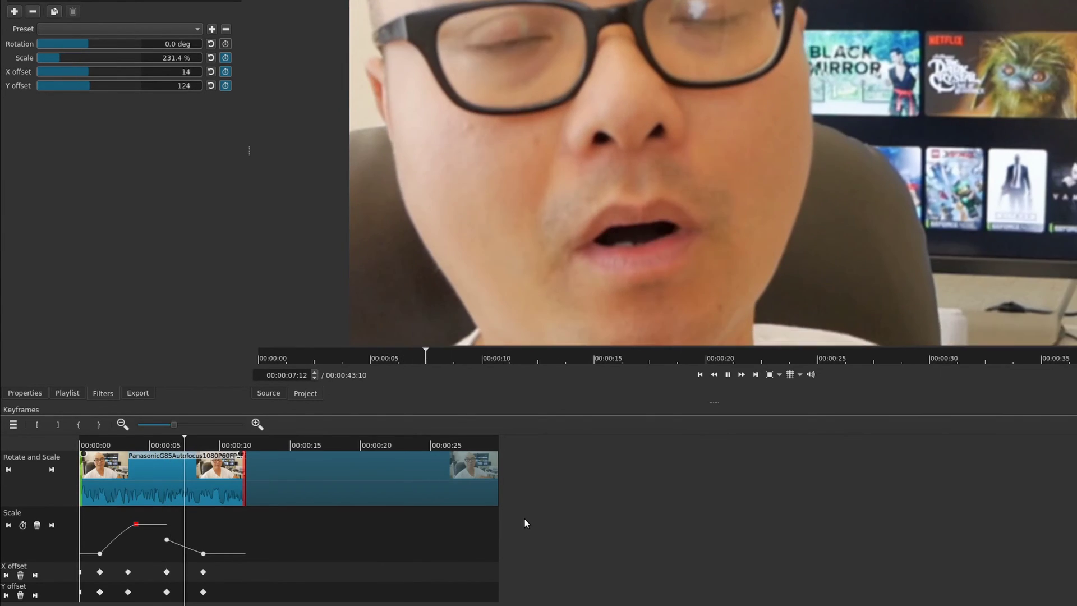
key(space)
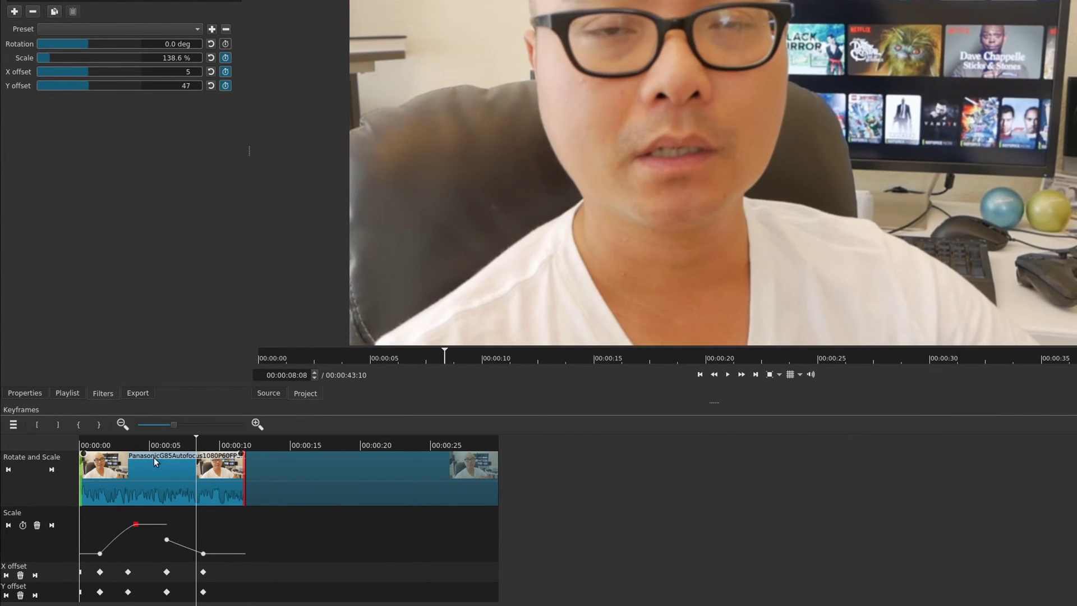
- Set the scale keyframe at 00:00:04:01 back to the Smooth type
click(135, 441)
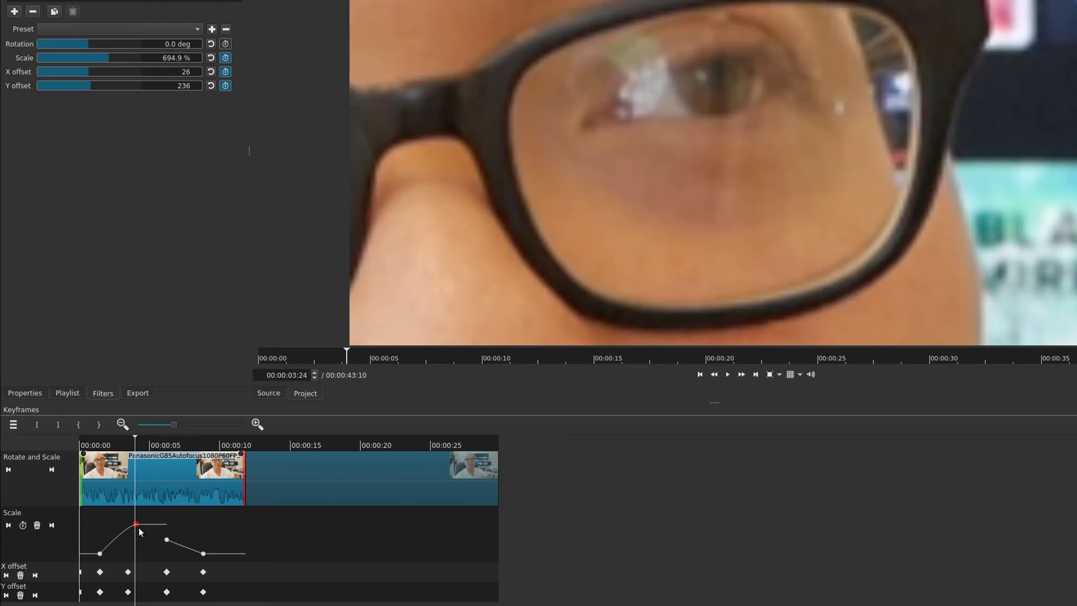
right_click(137, 525)
mouse_move(224, 532)
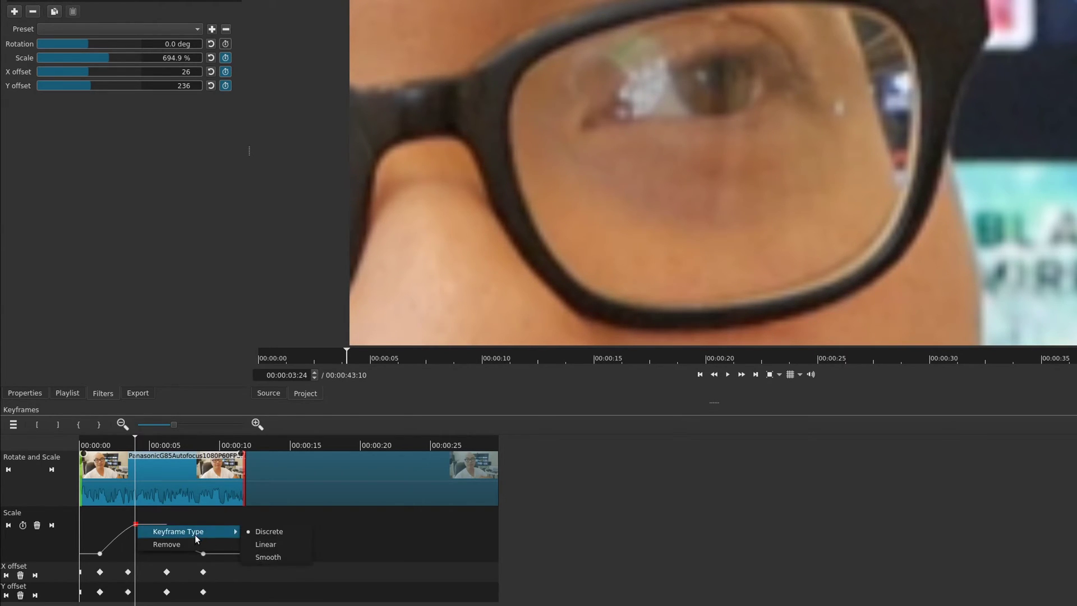
click(268, 556)
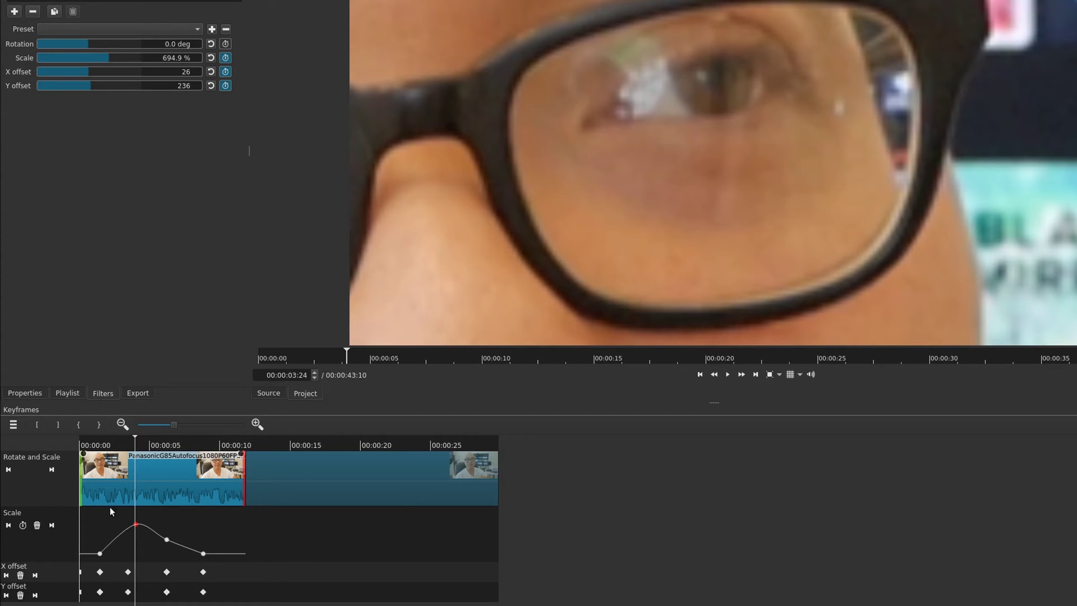
click(96, 446)
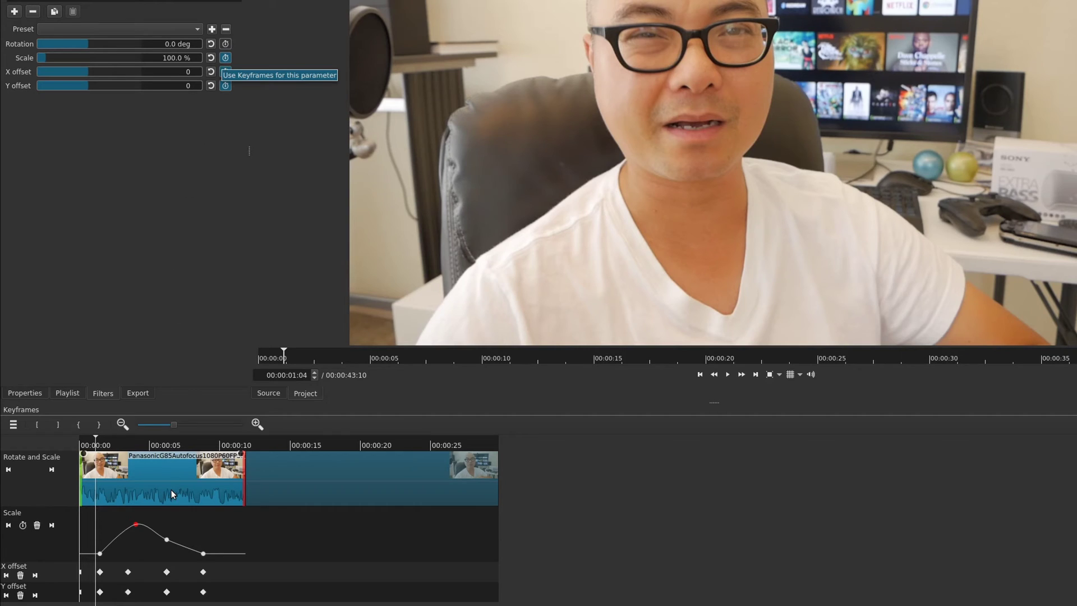
right_click(139, 528)
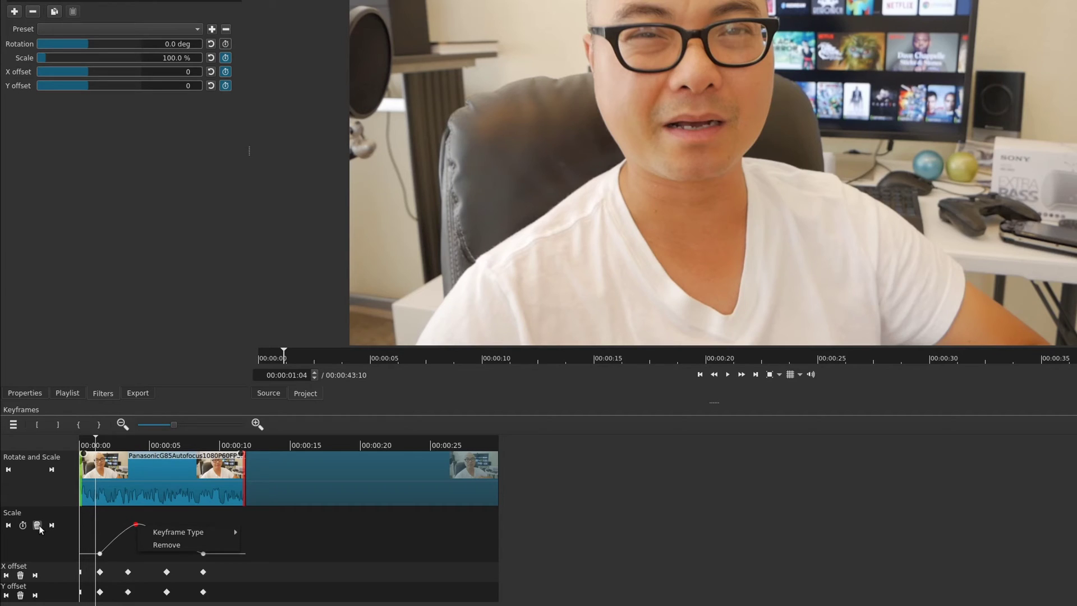
mouse_move(179, 532)
click(264, 558)
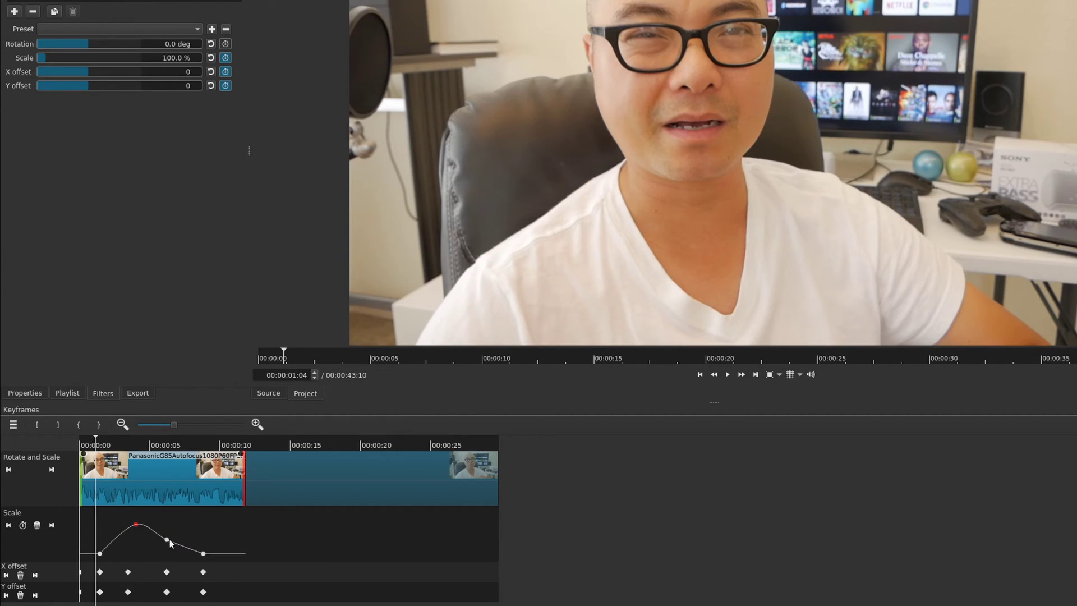
- Remove the scale keyframe at 00:00:06:06
click(167, 540)
right_click(166, 542)
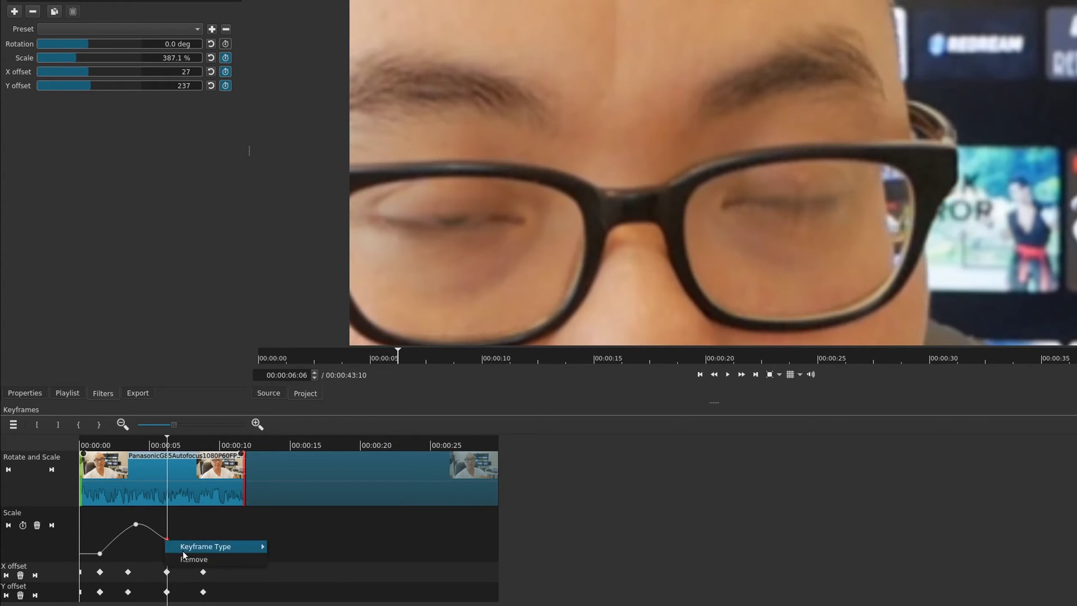
click(184, 555)
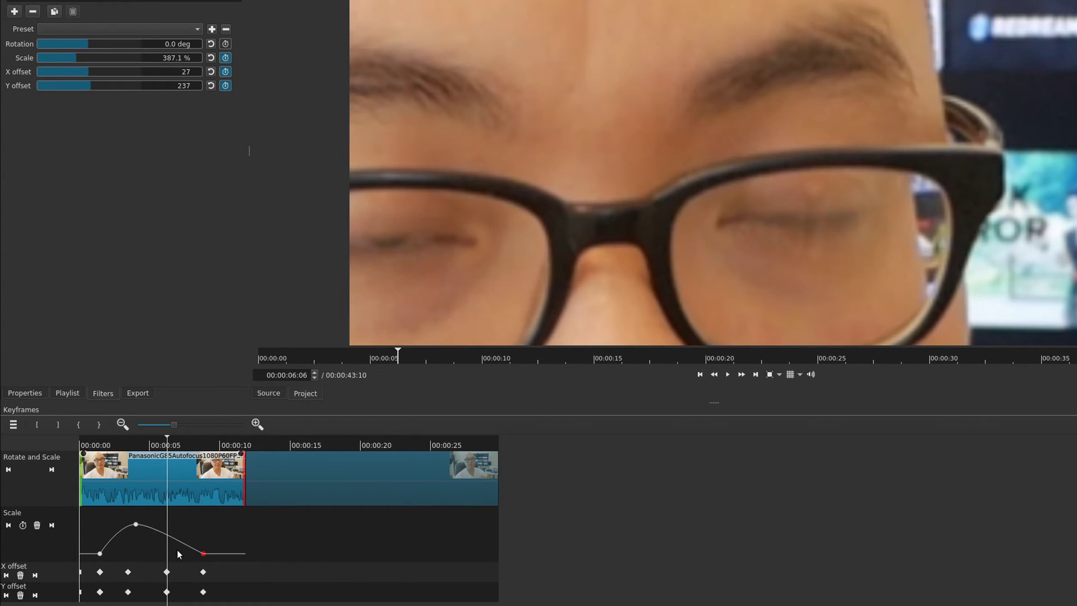
- Remove all keyframes from the Scale, Y offset and X offset parameters of the Rotate and Scale filter
click(109, 526)
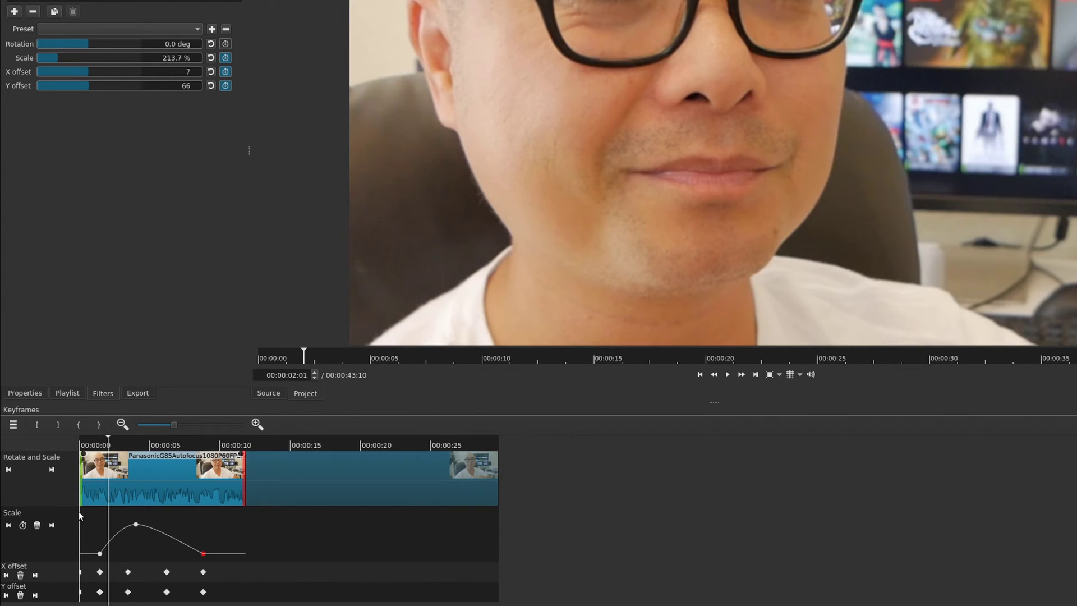
click(226, 58)
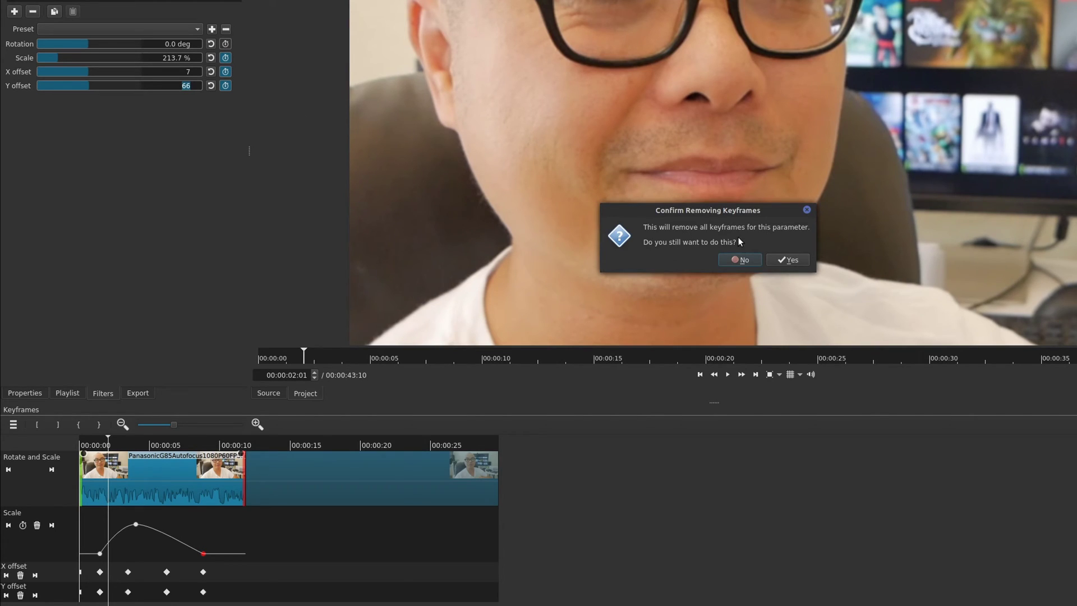
click(789, 262)
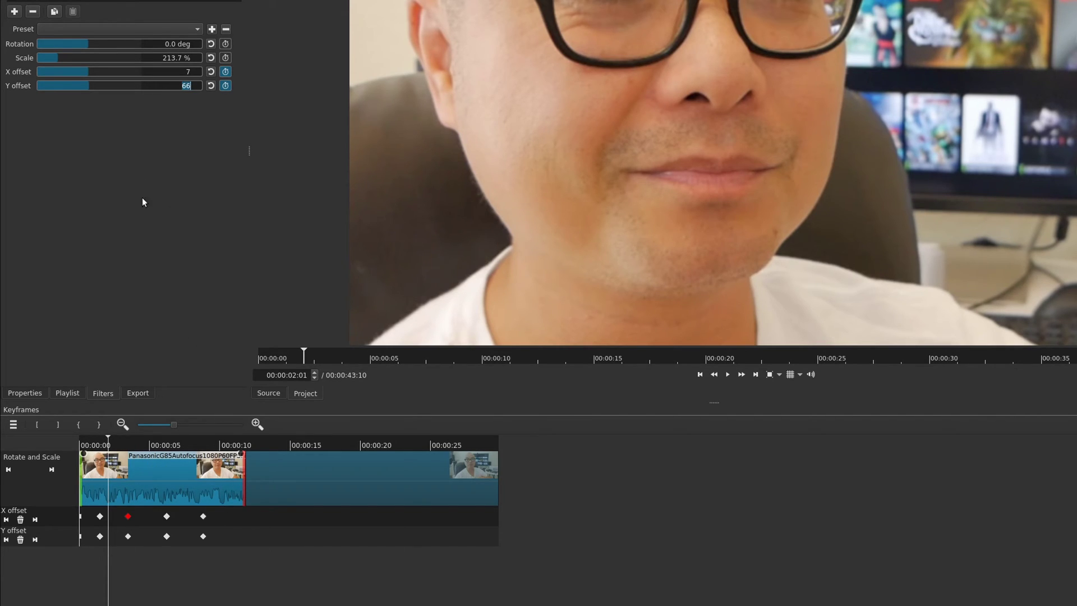
click(230, 88)
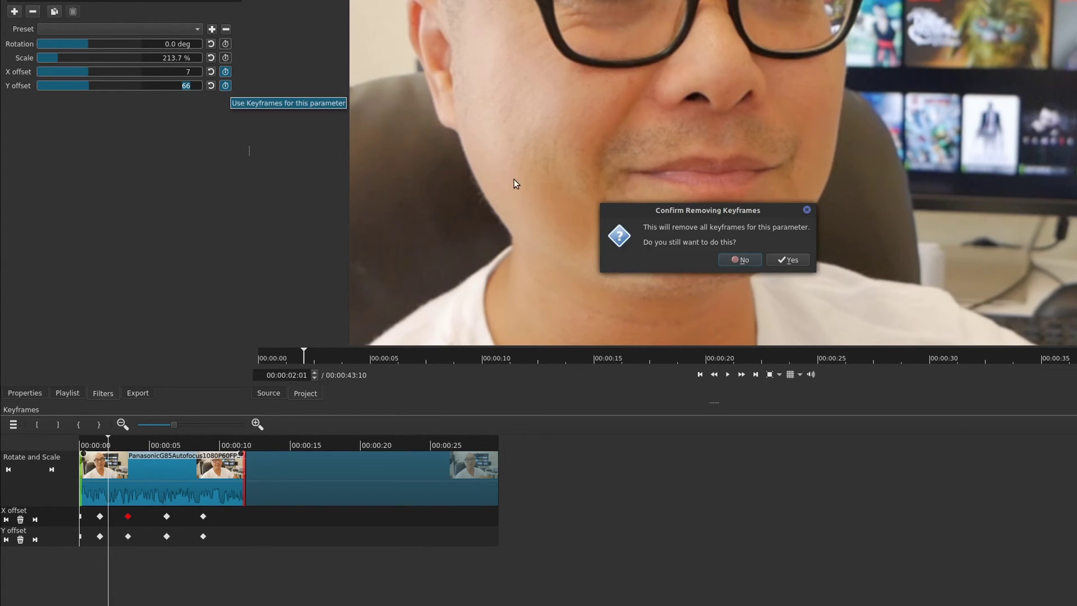
click(783, 261)
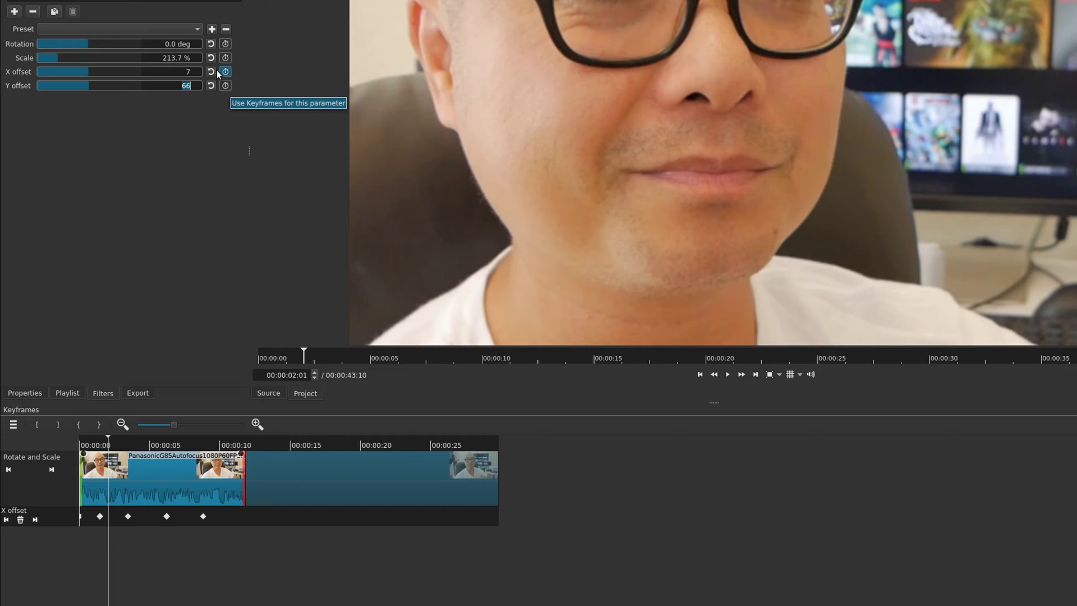
click(225, 72)
click(798, 260)
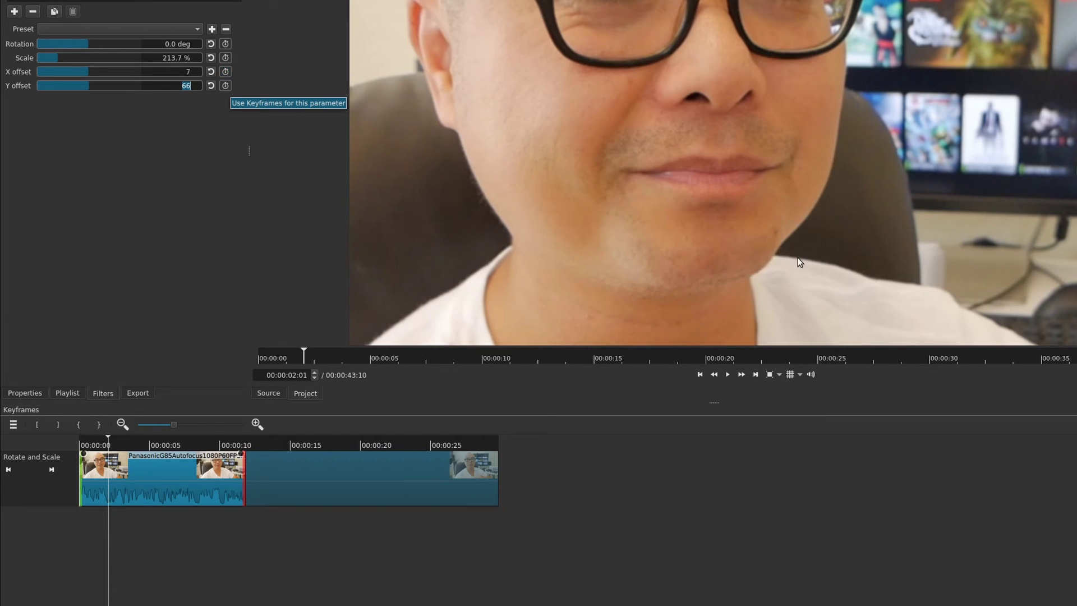
- Reset the Y offset, X offset and Scale parameters to their defaults
click(210, 85)
click(210, 71)
click(212, 59)
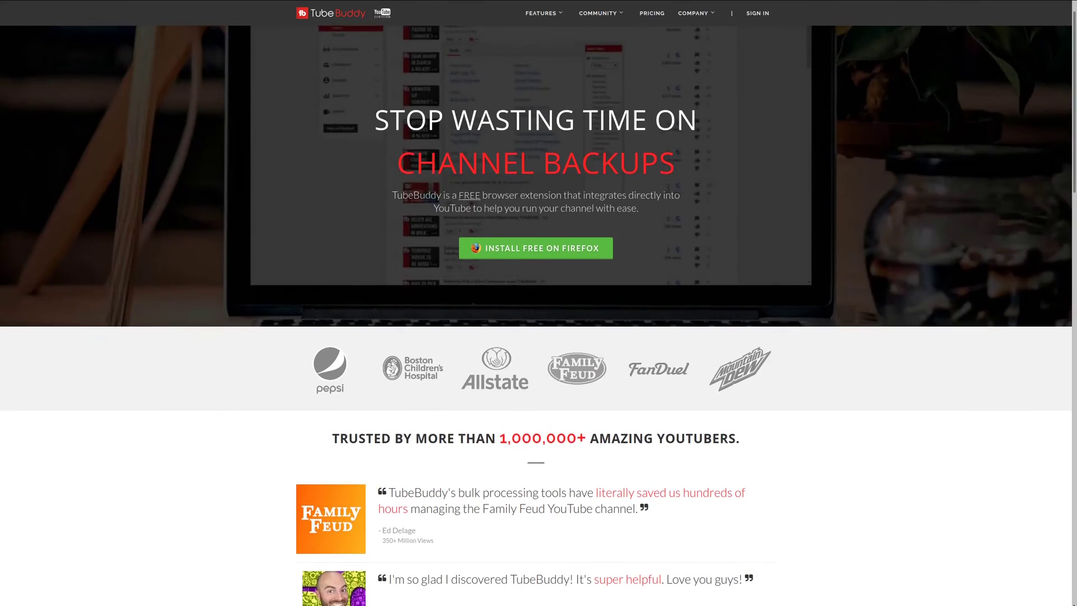
scroll(539, 314, down, 3)
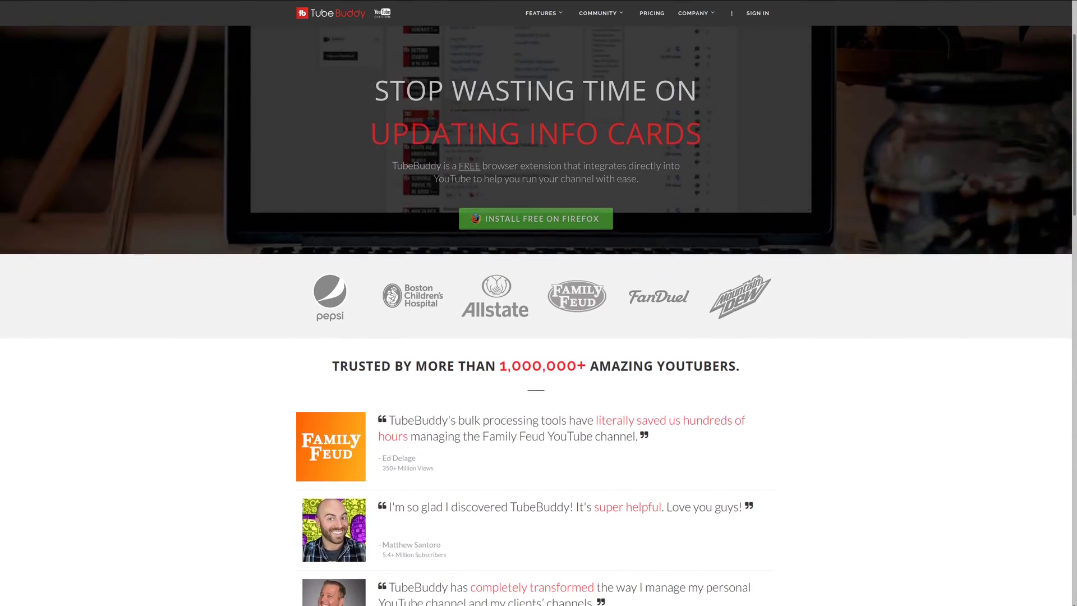
scroll(538, 314, down, 3)
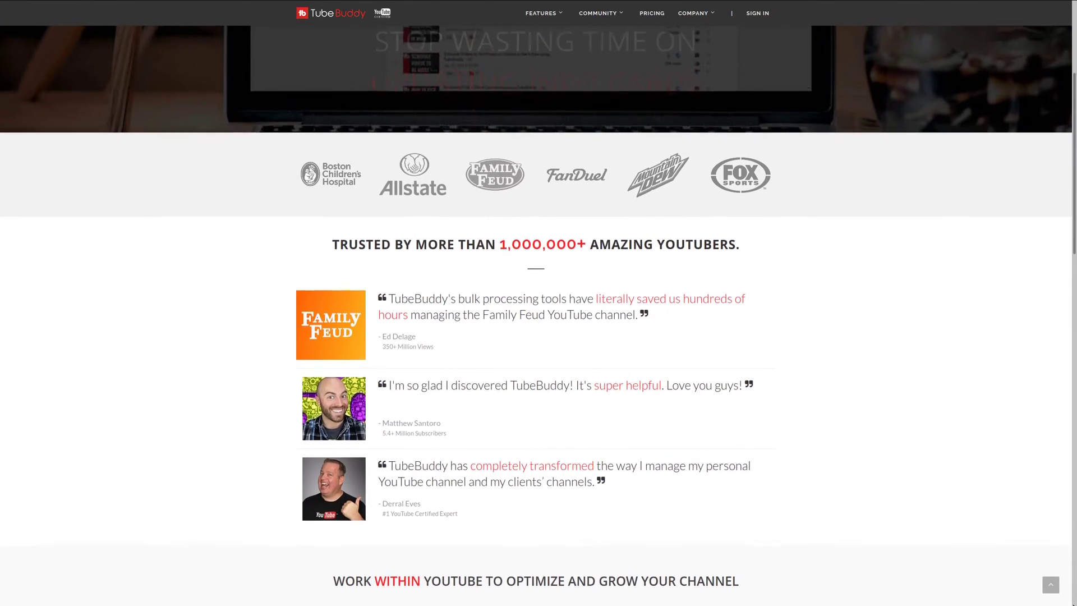
scroll(539, 315, down, 2)
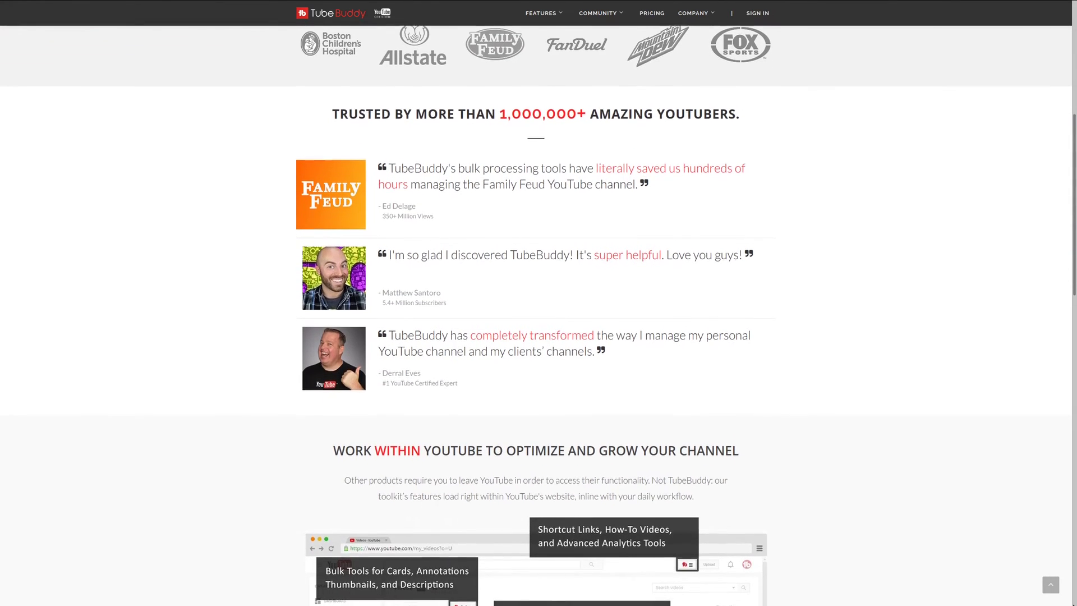
scroll(538, 314, down, 3)
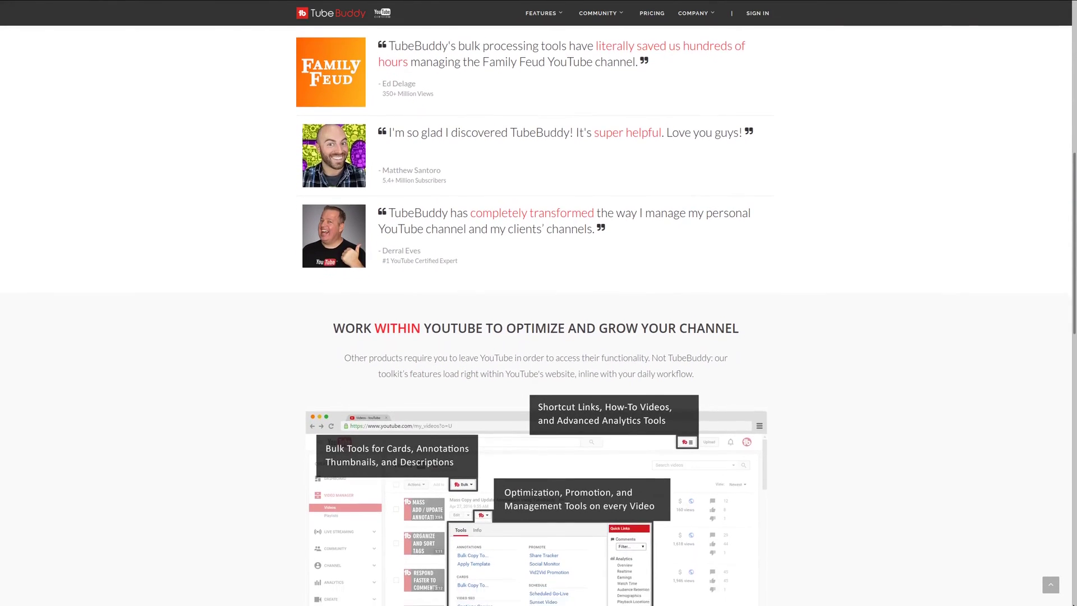
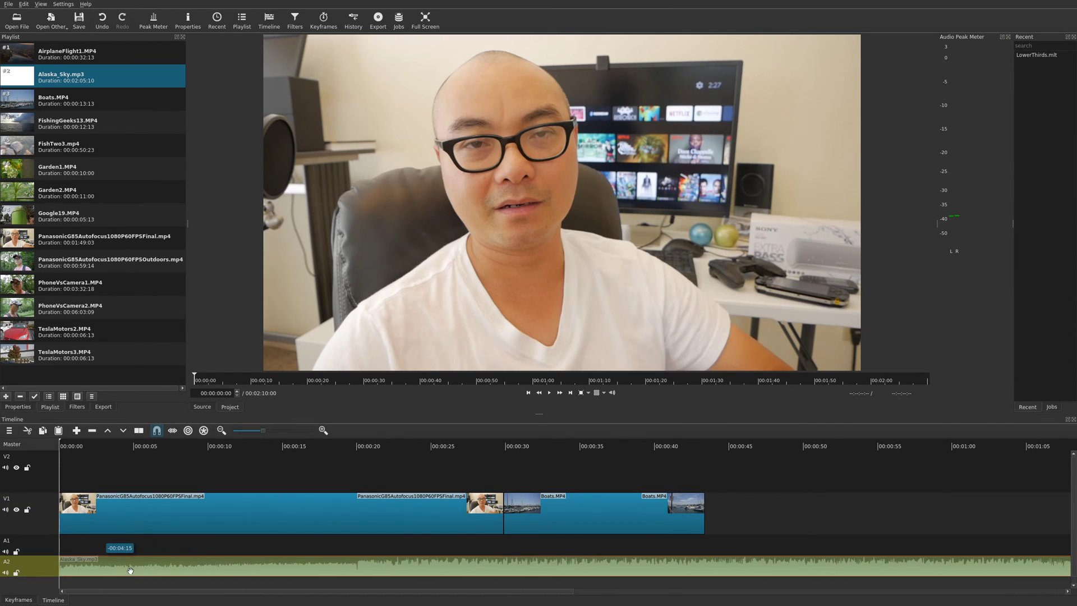
- Add a Gain / Volume filter to the Alaska_Sky.mp3 clip on track A2 and show the filter's keyframes
click(176, 571)
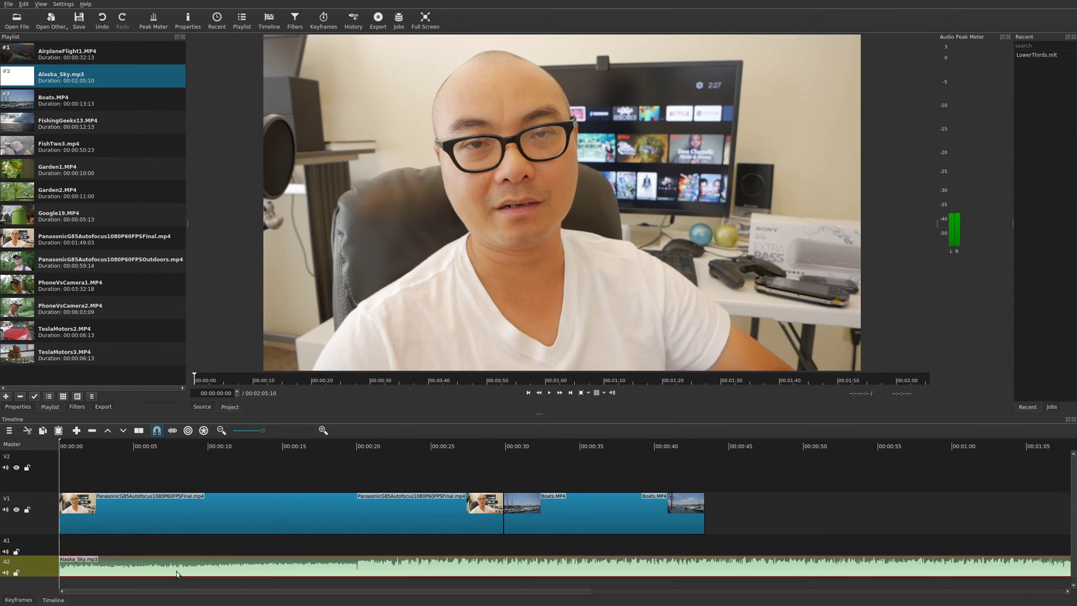
click(77, 407)
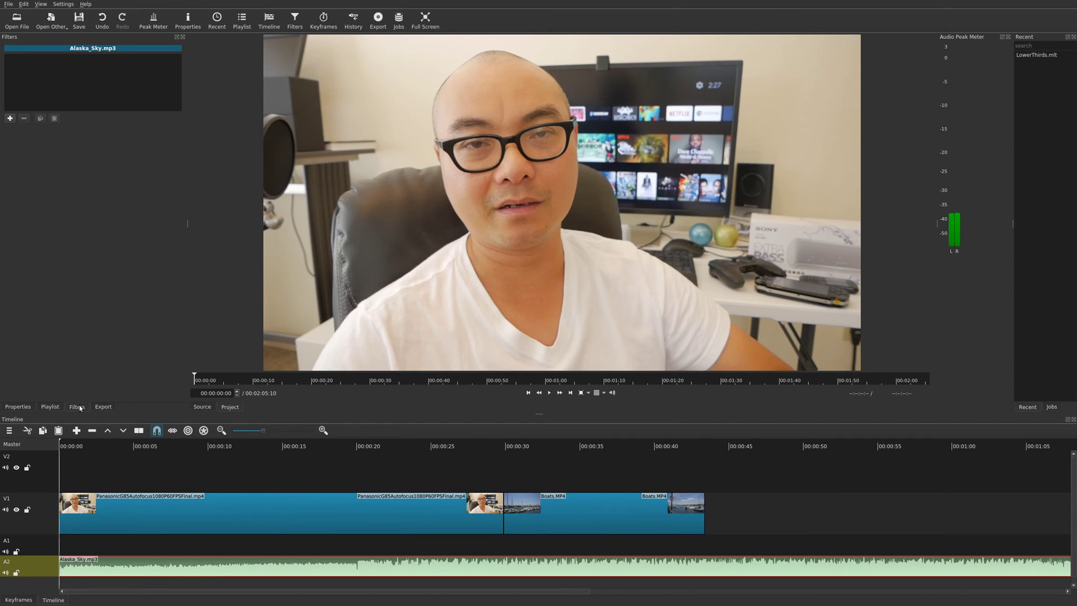
click(12, 117)
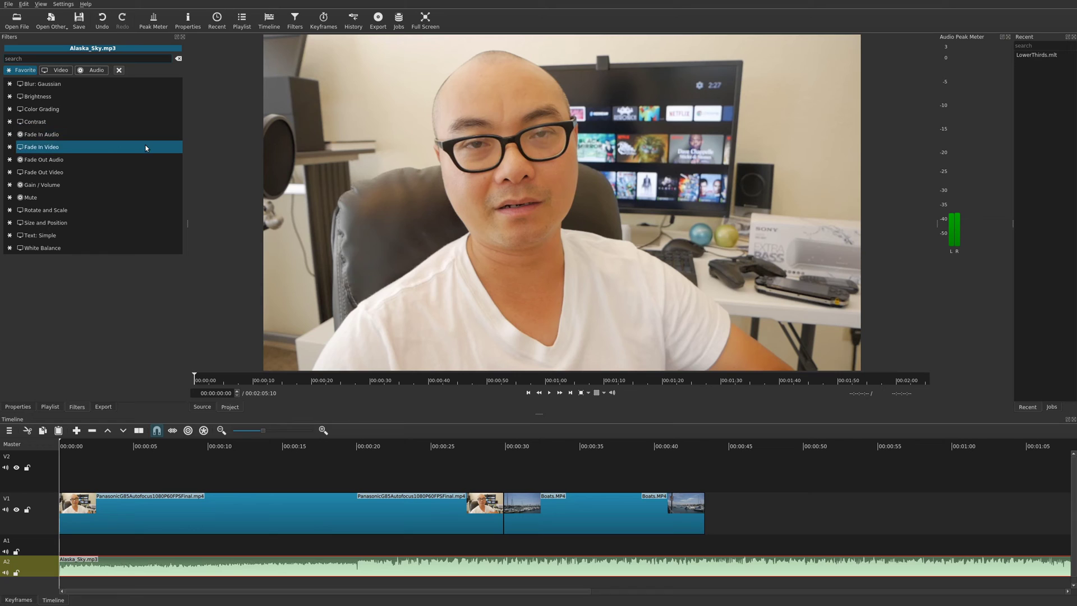
click(65, 185)
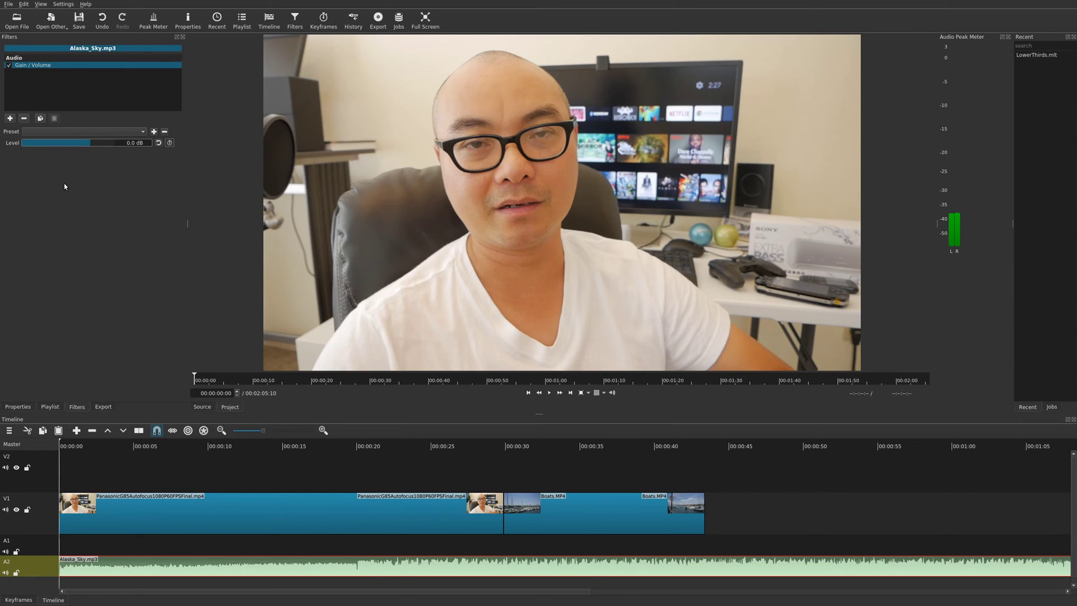
click(14, 601)
- Try a simple keyframe ramp of about 05:17 at the start of the Gain / Volume filter and return it to zero length
click(188, 463)
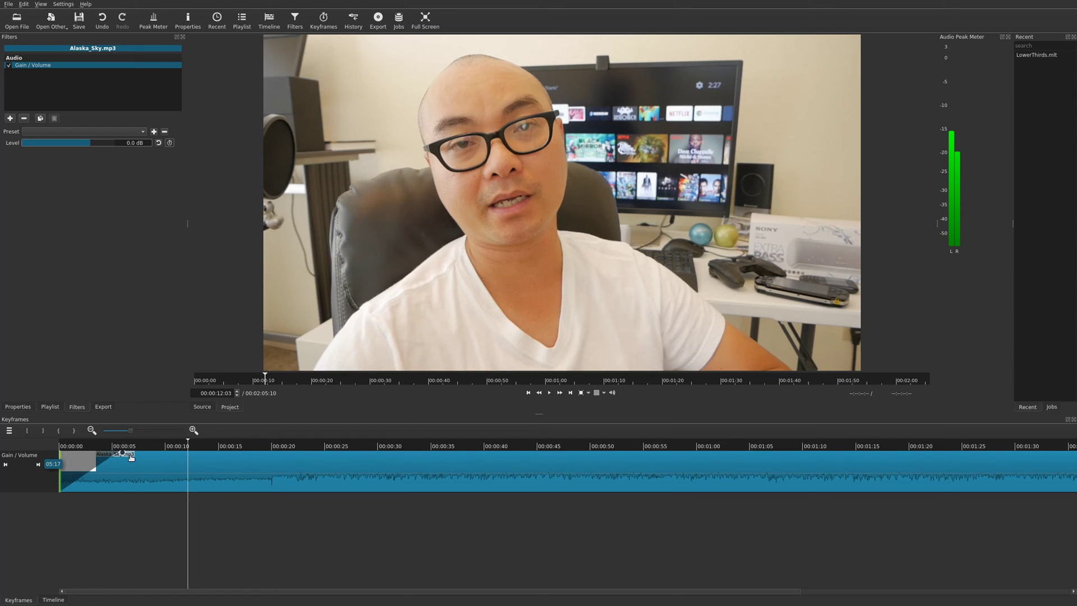
drag(62, 453, 58, 452)
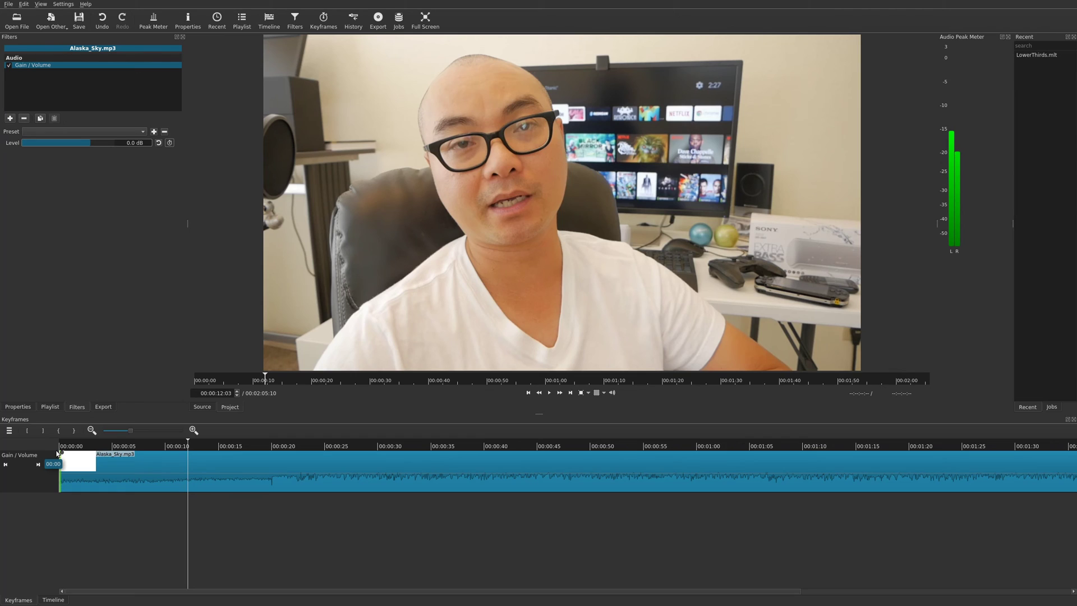
click(94, 455)
- Enable keyframes for the filter's Level and move the first keyframe to 00:00:01:11 at -1.6 dB
click(121, 474)
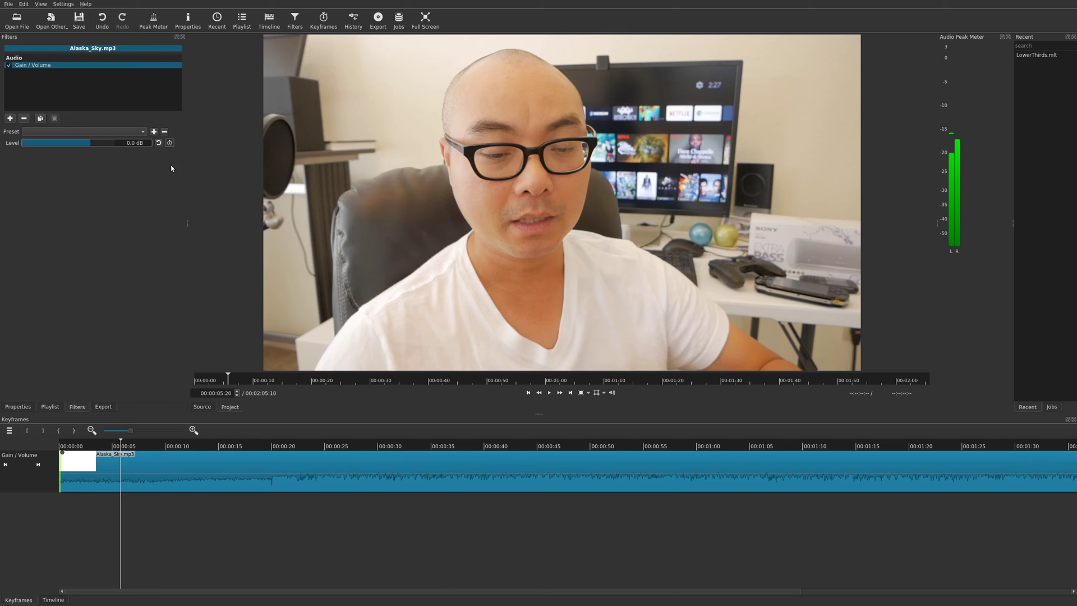
click(170, 144)
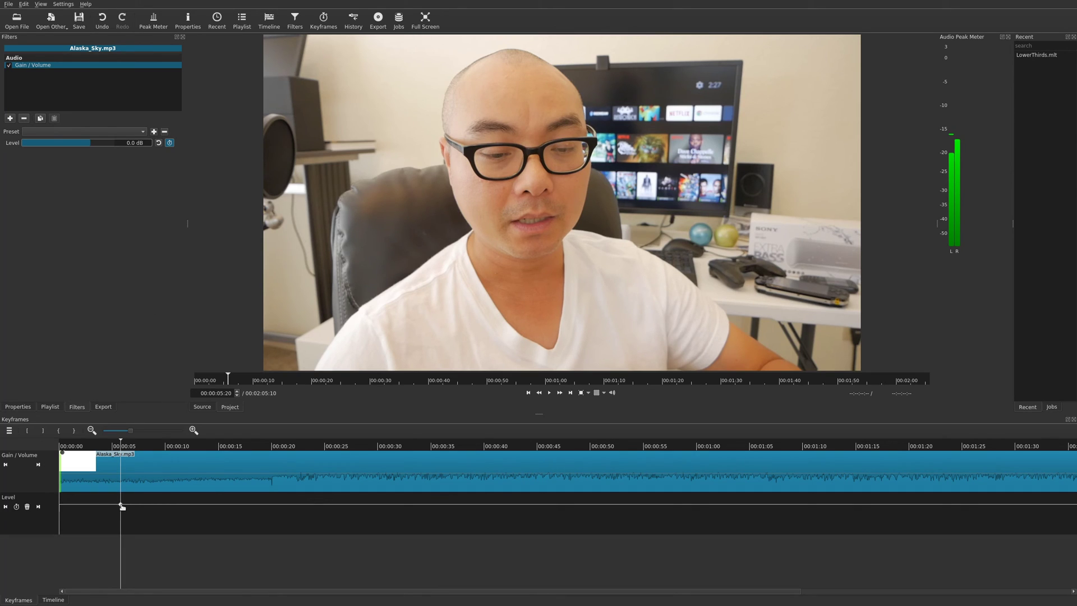
drag(121, 505, 74, 506)
- Add Level keyframes of -47.8 dB at 00:00:04:16 and 6.8 dB at 00:00:08:15
click(109, 452)
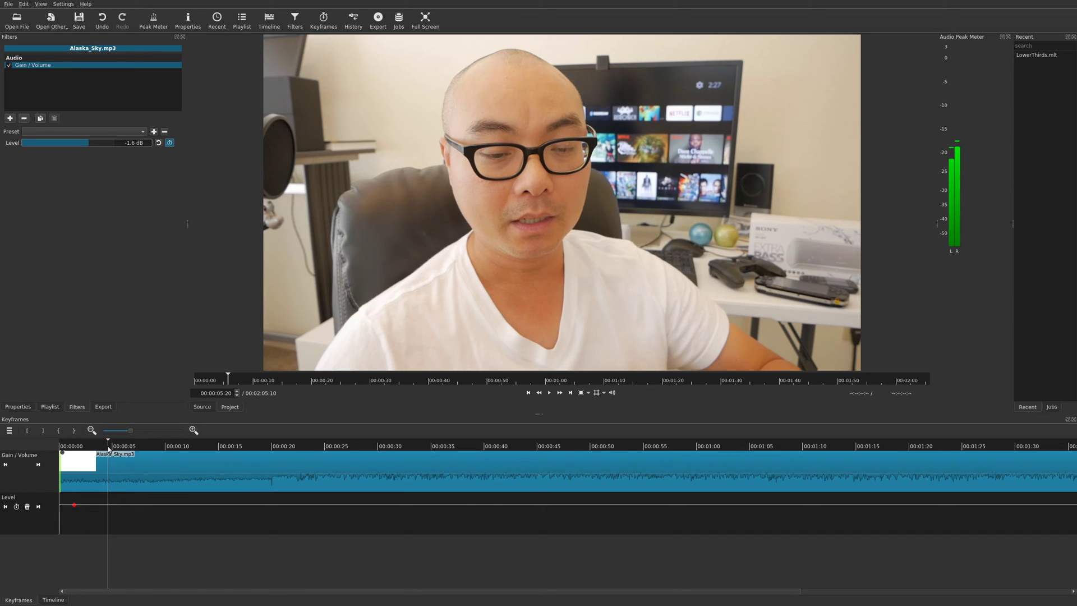
click(109, 507)
drag(81, 147, 45, 145)
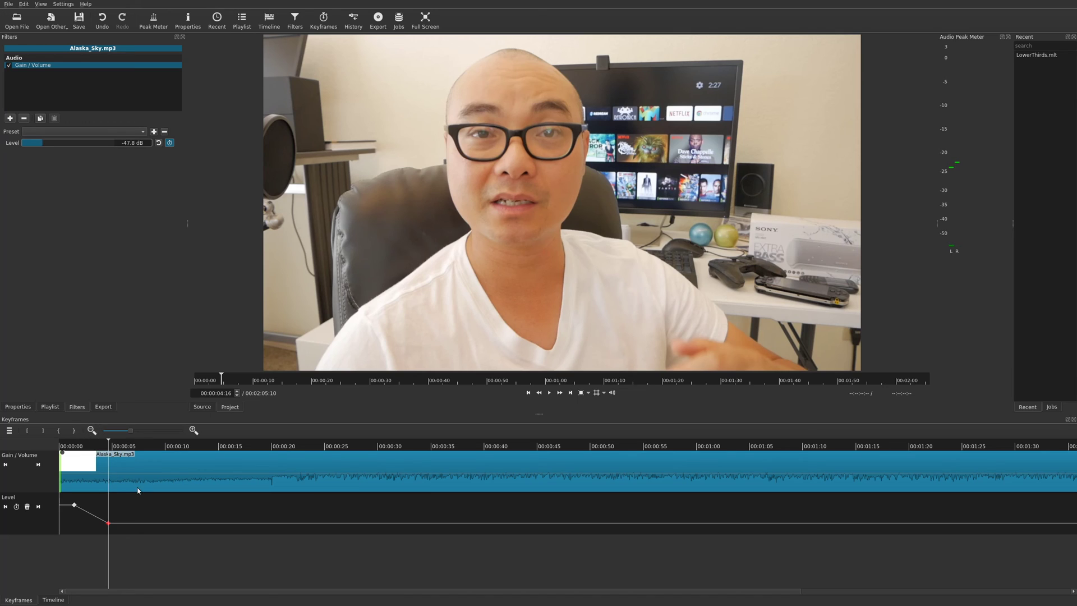
click(151, 525)
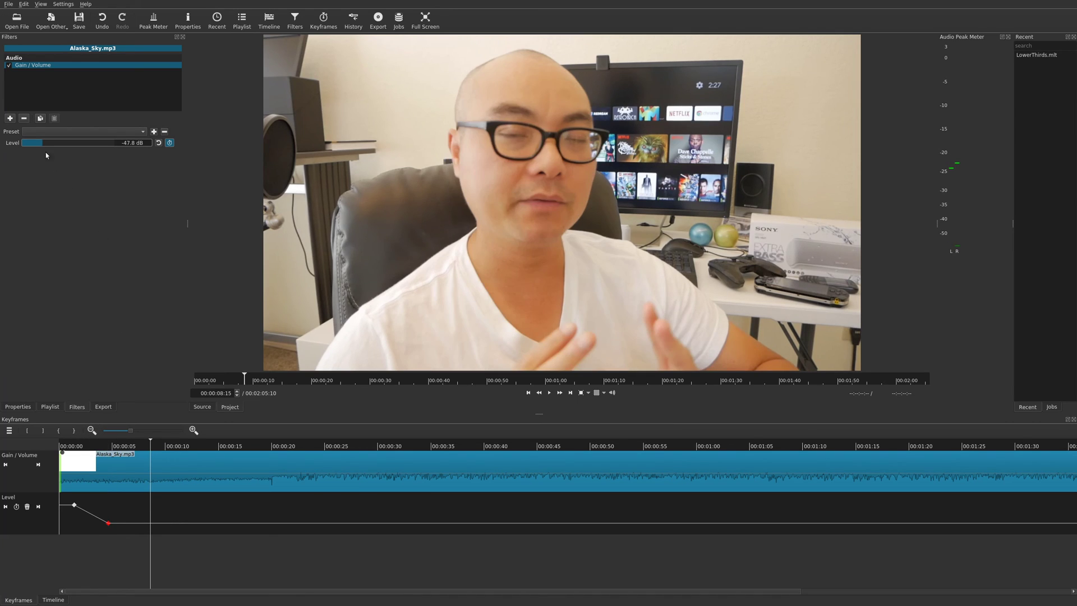
drag(40, 141, 99, 143)
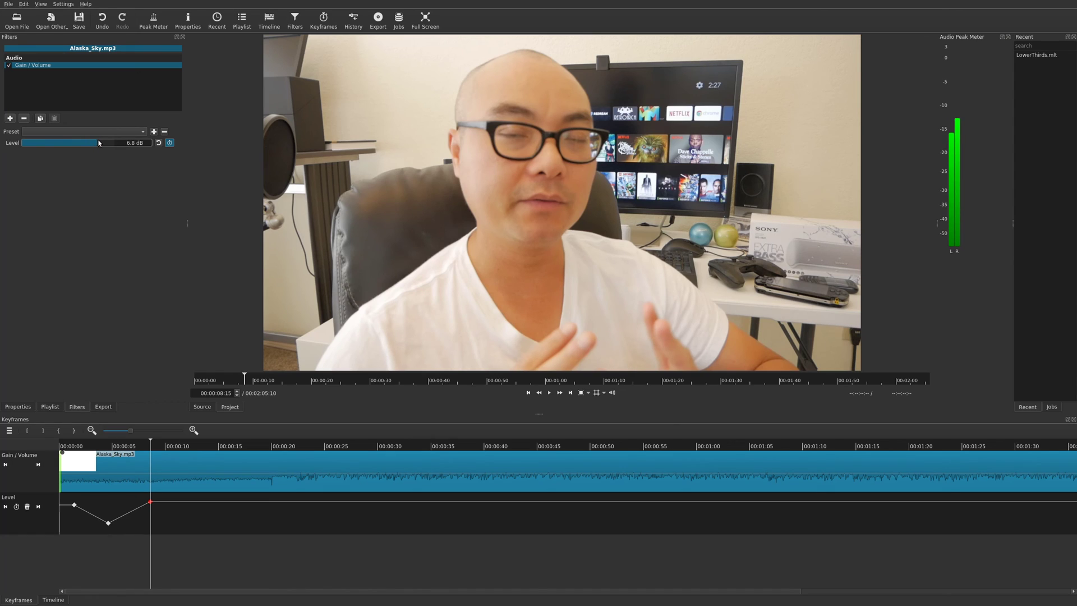
- Set the Level keyframes at 00:00:01:11, 00:00:04:16 and 00:00:08:15 to the Smooth type
click(74, 505)
right_click(74, 505)
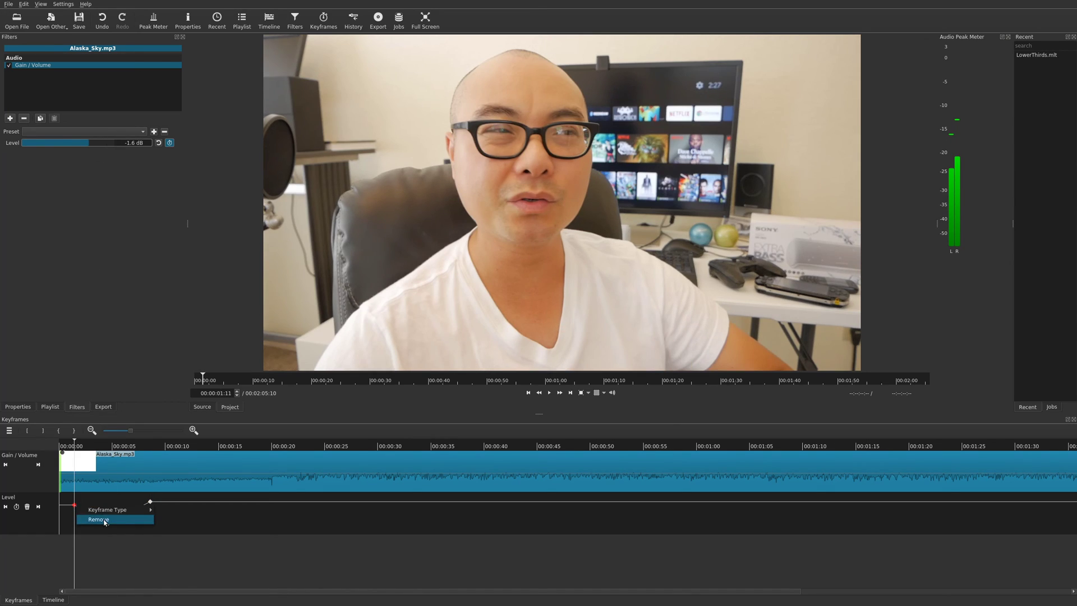
mouse_move(129, 509)
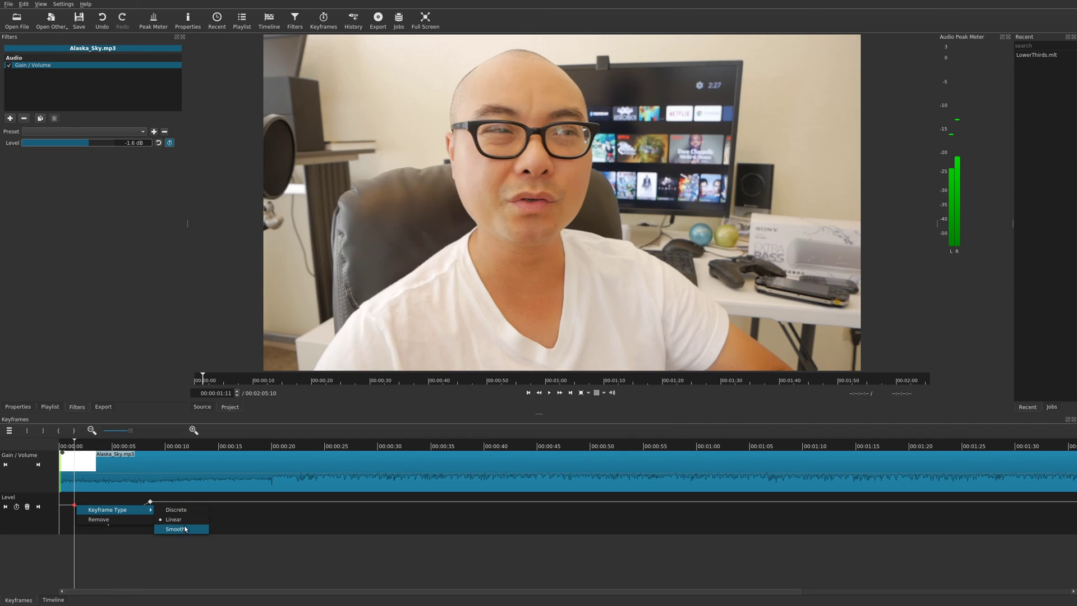
click(186, 529)
click(107, 523)
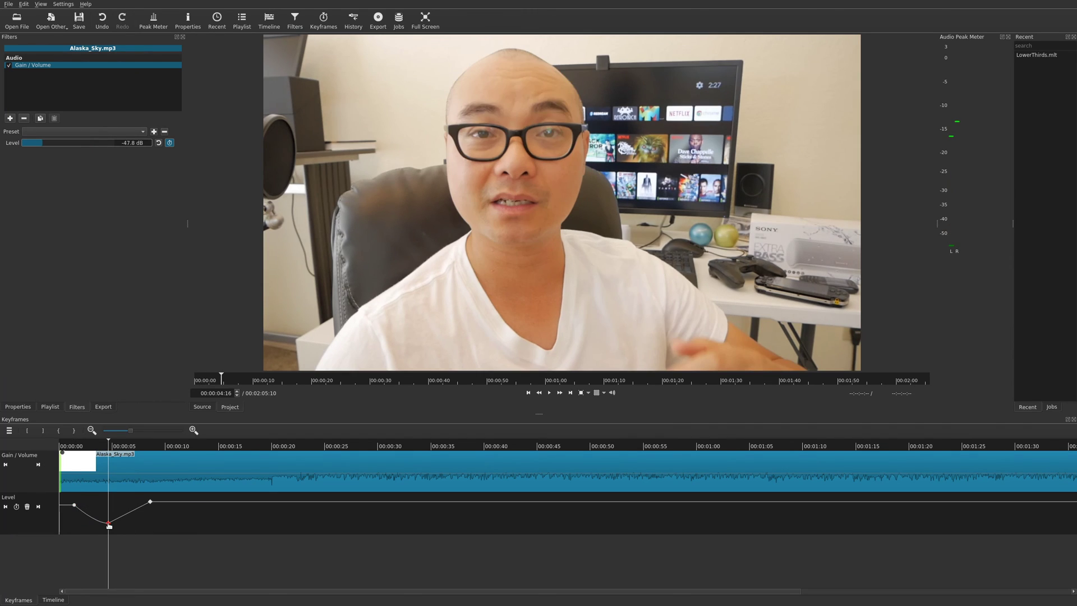
right_click(108, 523)
mouse_move(174, 527)
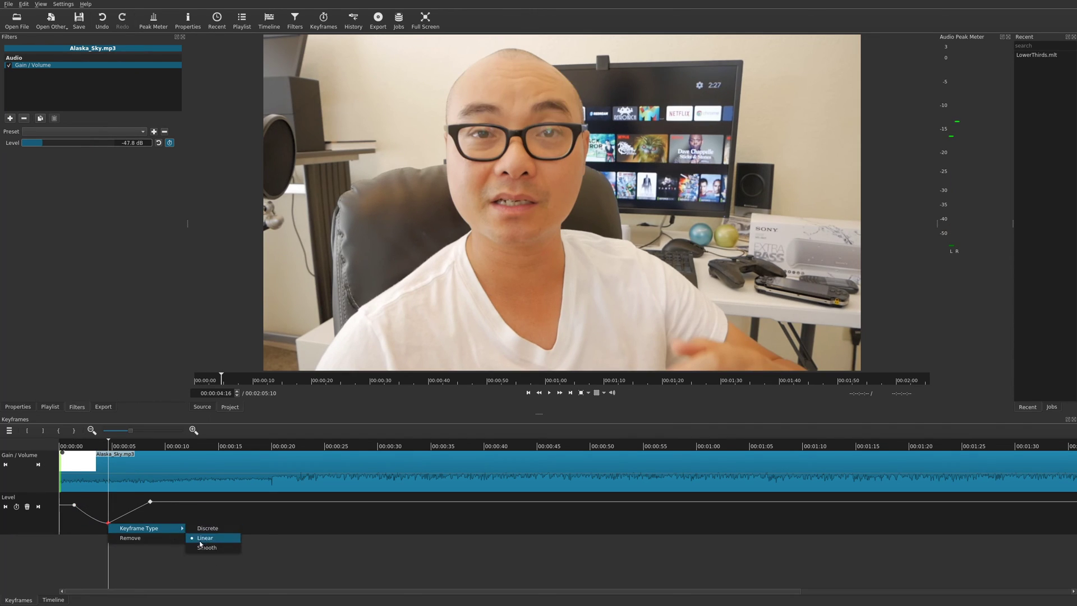
click(213, 547)
click(151, 502)
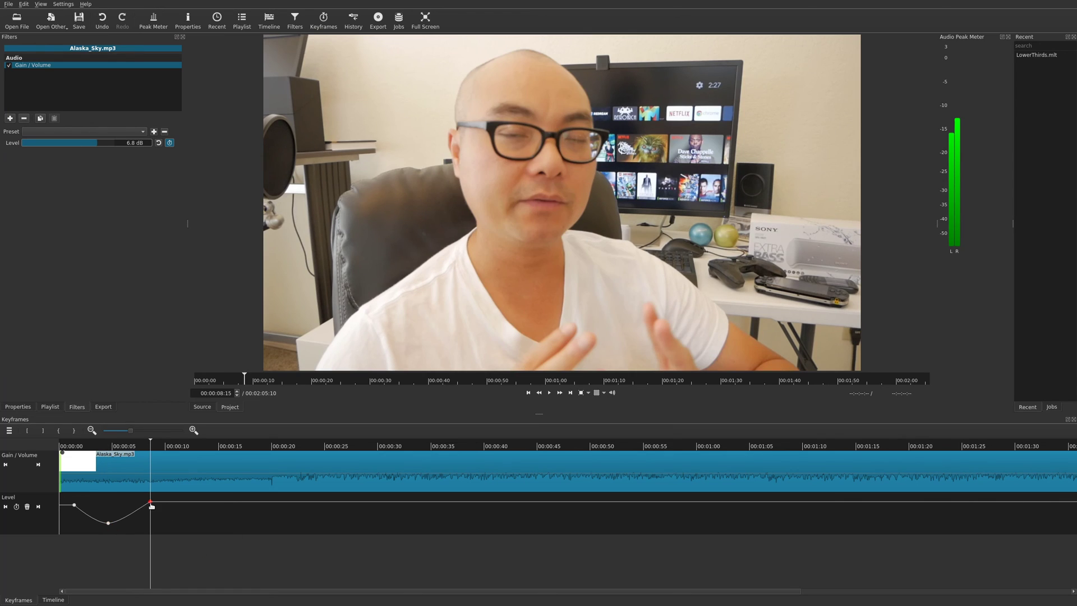
right_click(150, 503)
mouse_move(219, 508)
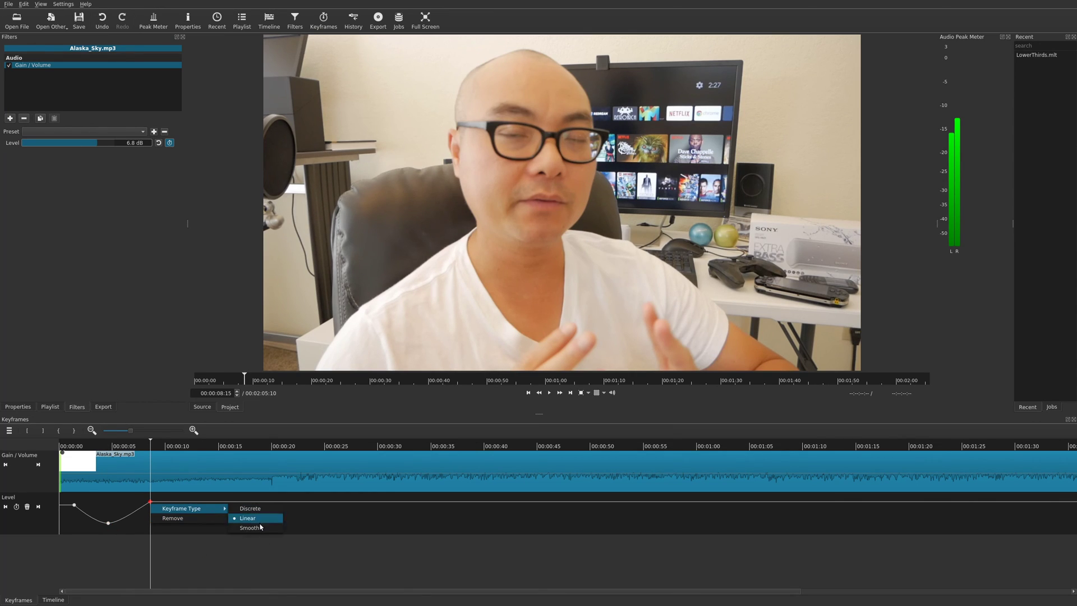
click(258, 526)
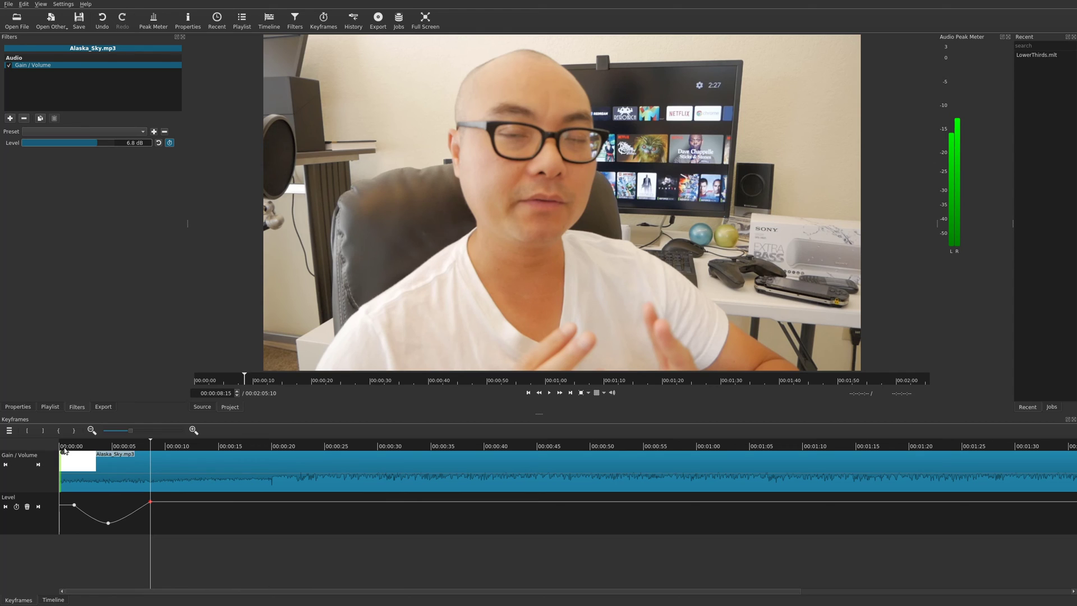
- Play the audio clip from near its beginning to about 9 seconds to check the volume change
click(68, 446)
key(space)
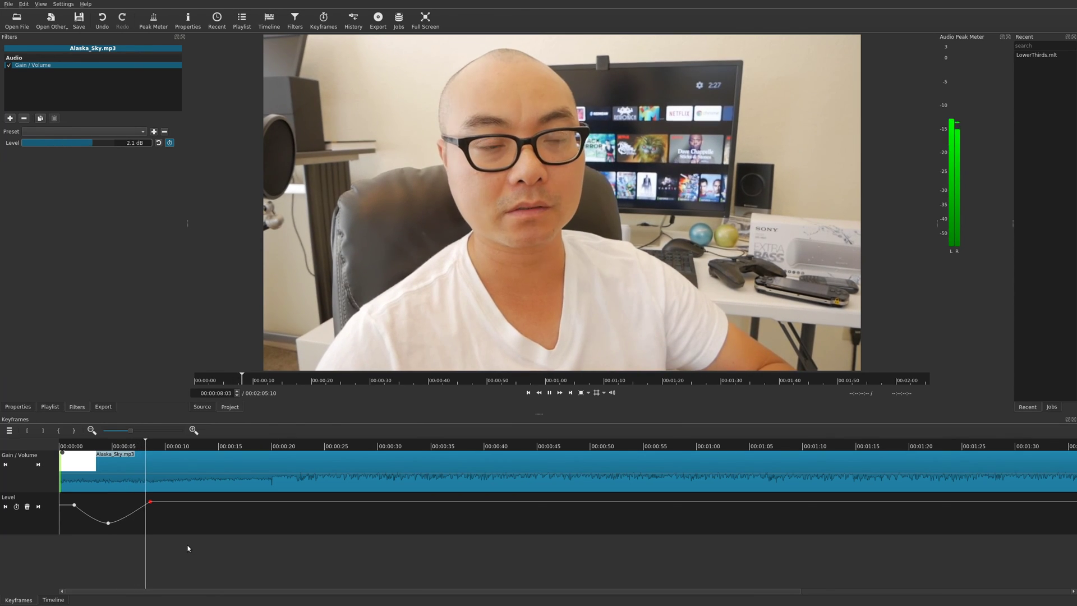
key(space)
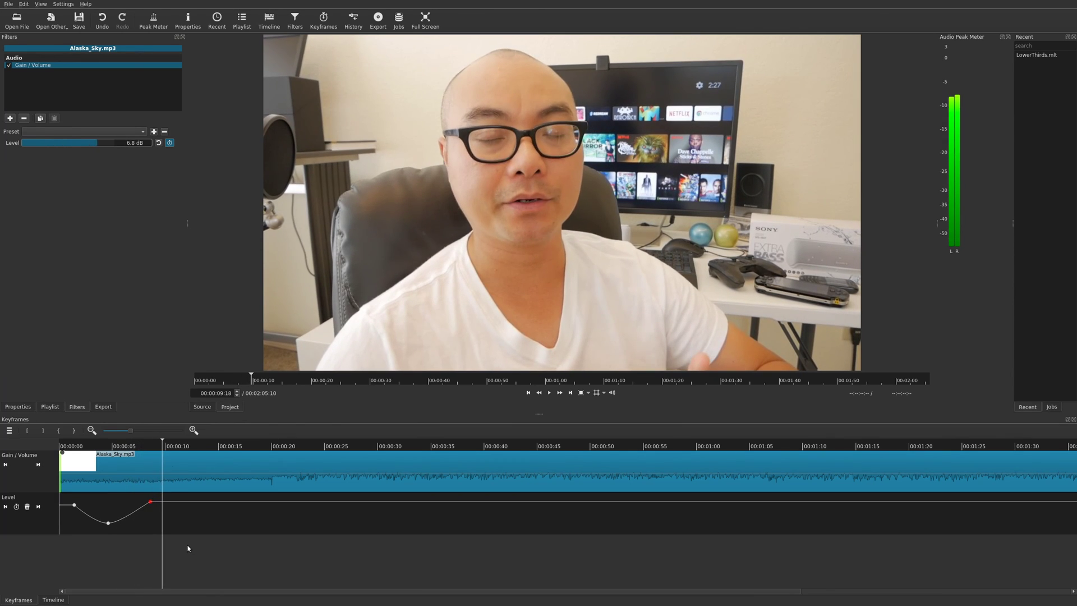